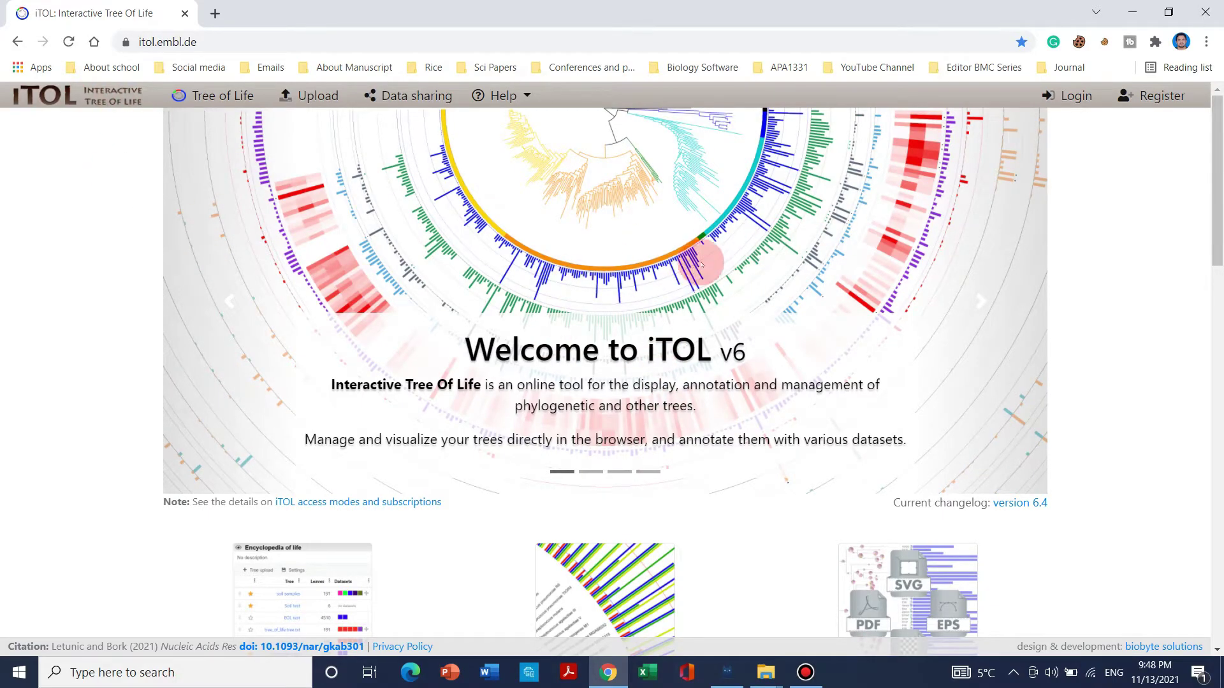
Step: Look through the iTOL homepage sections on managing, annotating, exporting, display modes and support values
{"action": "scroll", "coordinate": [752, 257], "scroll_direction": "down", "scroll_amount": 4}
{"action": "scroll", "coordinate": [753, 256], "scroll_direction": "down", "scroll_amount": 15}
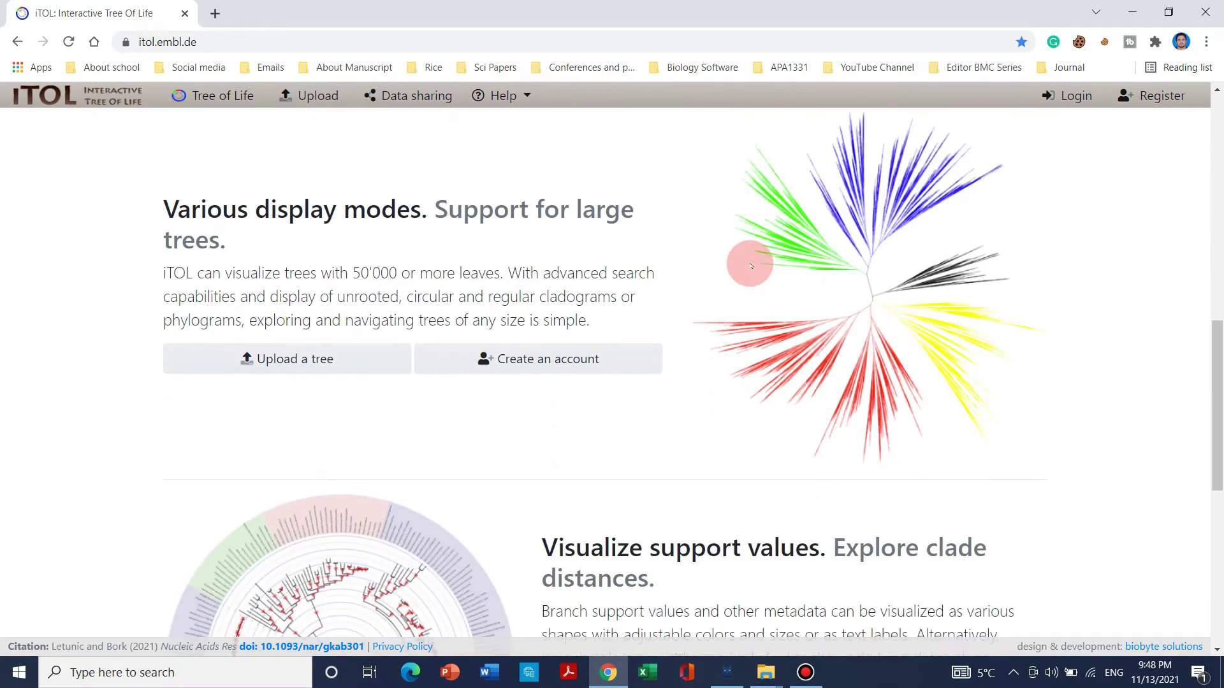
{"action": "scroll", "coordinate": [747, 311], "scroll_direction": "down", "scroll_amount": 1}
{"action": "scroll", "coordinate": [737, 306], "scroll_direction": "up", "scroll_amount": 6}
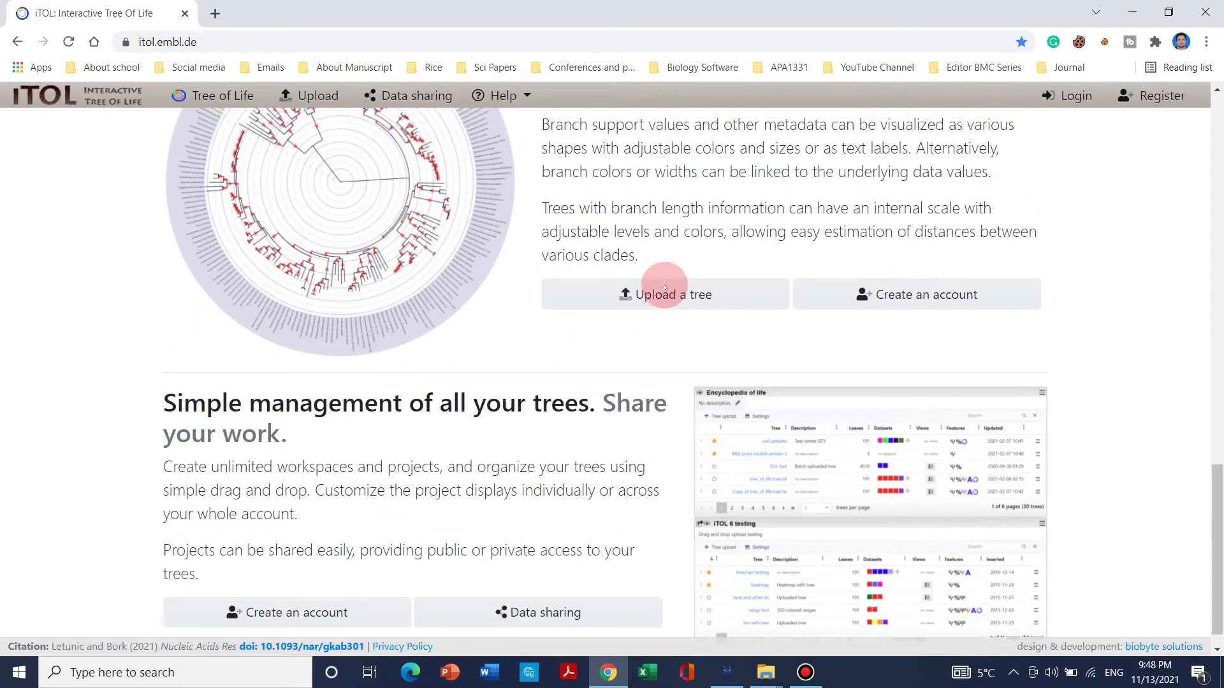
{"action": "scroll", "coordinate": [472, 351], "scroll_direction": "up", "scroll_amount": 6}
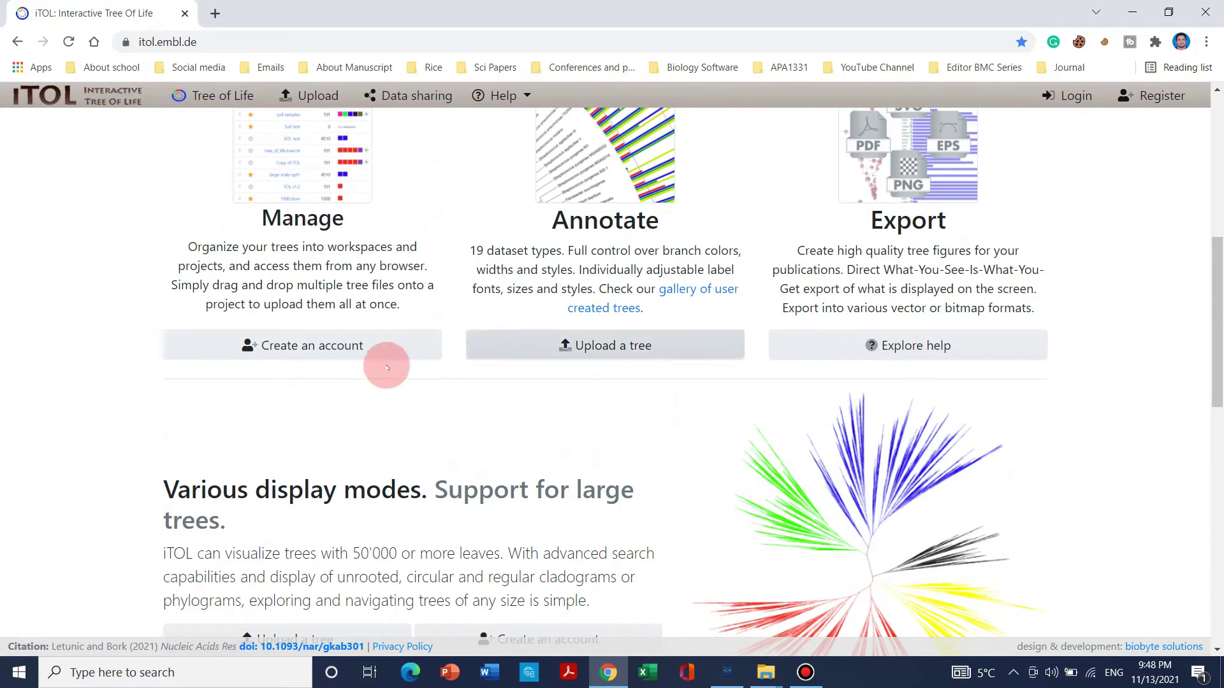
{"action": "scroll", "coordinate": [391, 429], "scroll_direction": "down", "scroll_amount": 3}
{"action": "scroll", "coordinate": [456, 415], "scroll_direction": "down", "scroll_amount": 1}
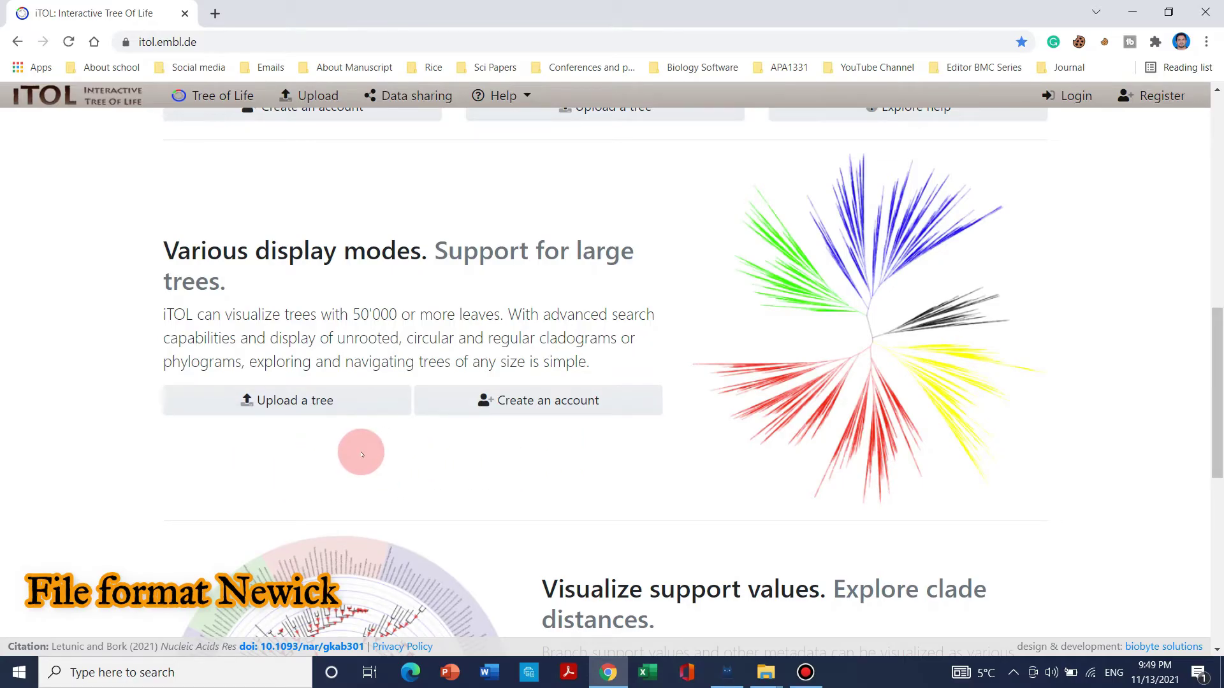
{"action": "scroll", "coordinate": [364, 440], "scroll_direction": "up", "scroll_amount": 1}
{"action": "scroll", "coordinate": [847, 315], "scroll_direction": "down", "scroll_amount": 3}
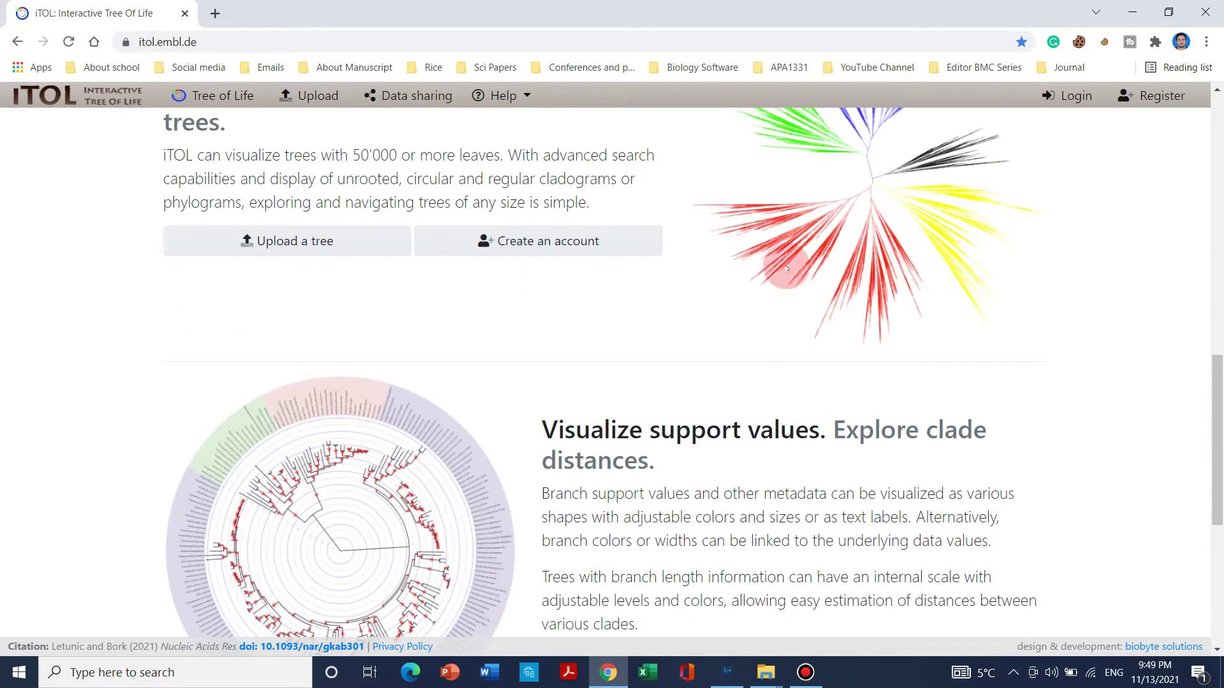
{"action": "scroll", "coordinate": [940, 250], "scroll_direction": "up", "scroll_amount": 5}
{"action": "scroll", "coordinate": [961, 350], "scroll_direction": "down", "scroll_amount": 8}
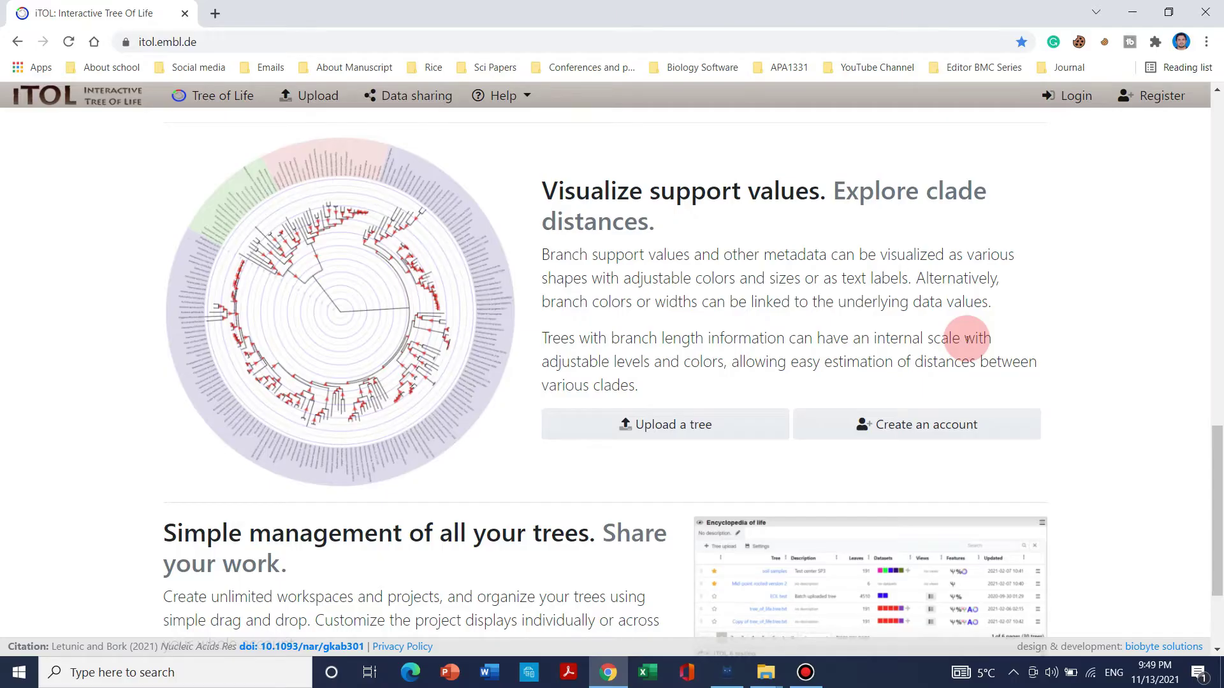
{"action": "scroll", "coordinate": [456, 314], "scroll_direction": "up", "scroll_amount": 7}
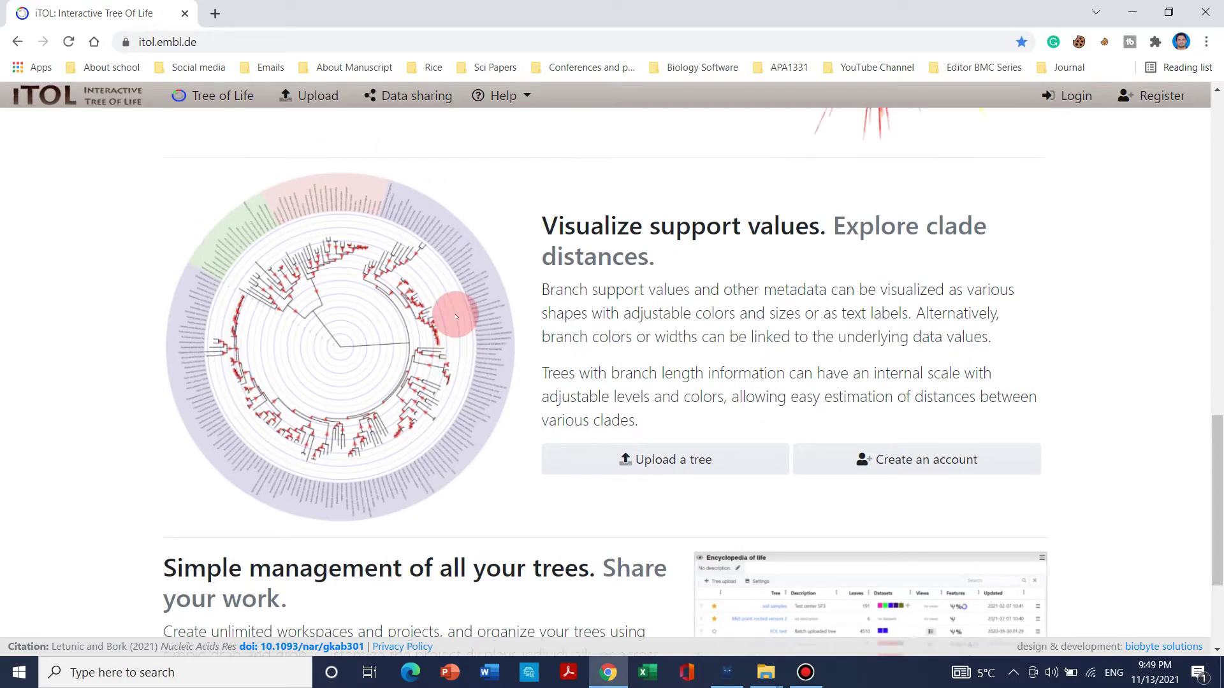
Step: Switch to the Youtube Video folder in File Explorer and examine the sequence file All genes blast.fas
{"action": "left_click", "coordinate": [765, 672]}
{"action": "left_click", "coordinate": [777, 609]}
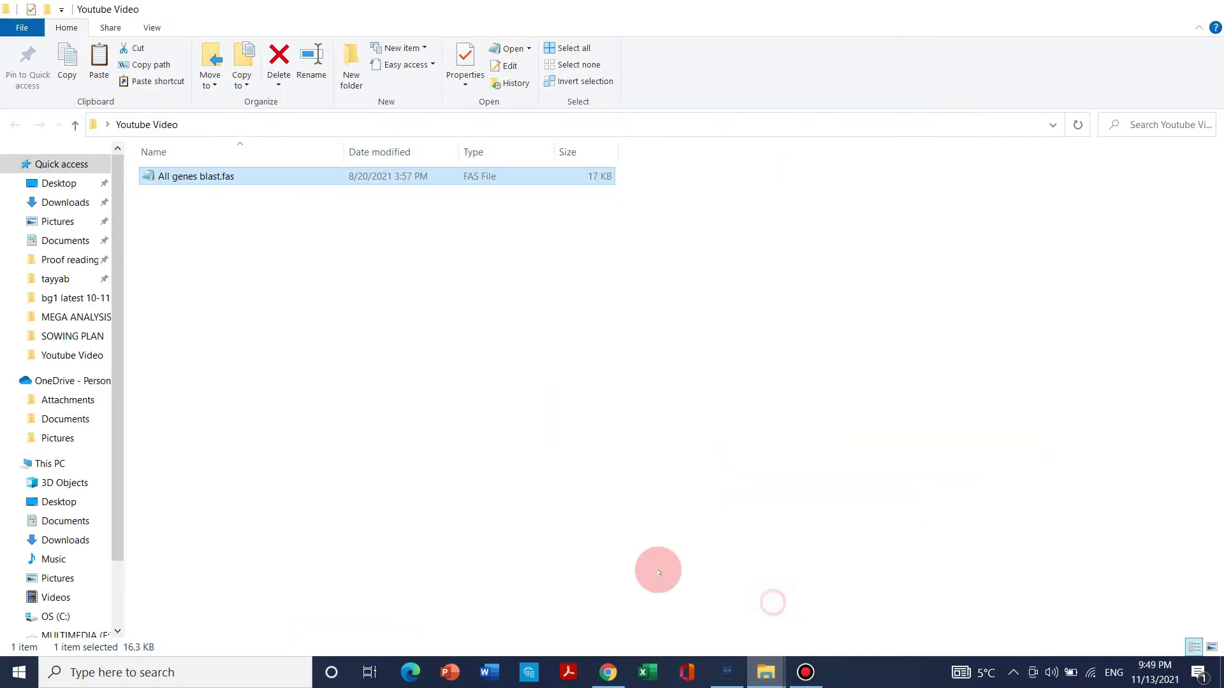
{"action": "left_click", "coordinate": [338, 185]}
{"action": "left_click", "coordinate": [341, 241]}
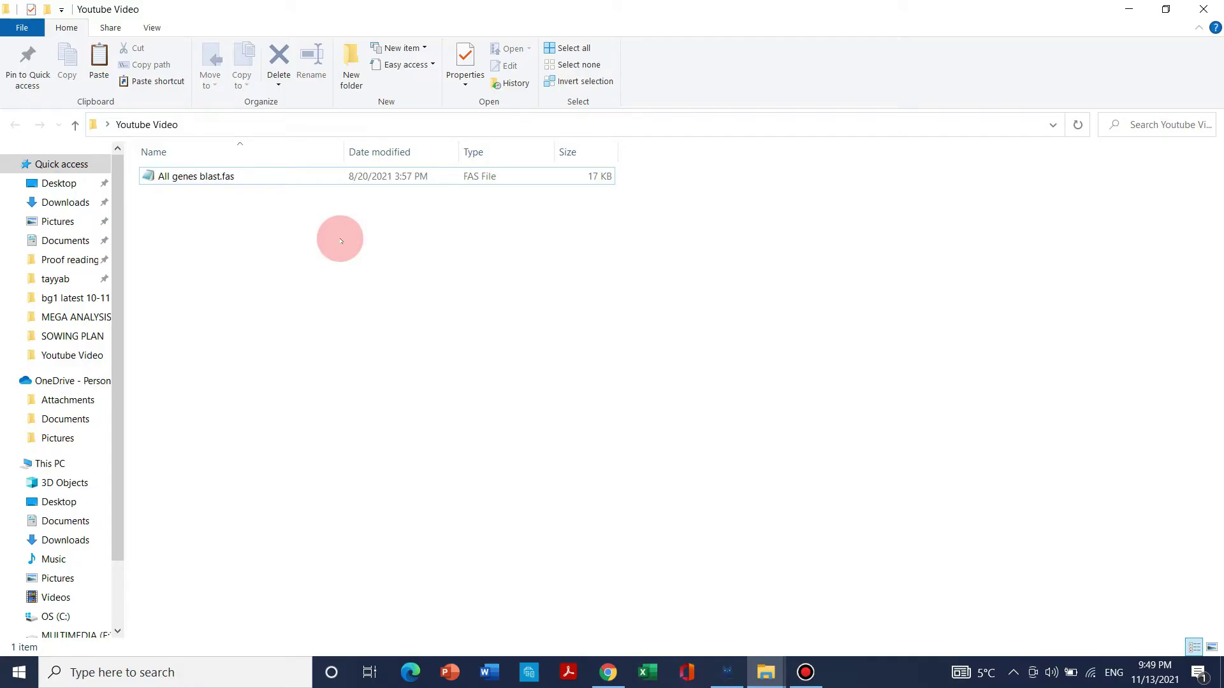
{"action": "left_click", "coordinate": [352, 185]}
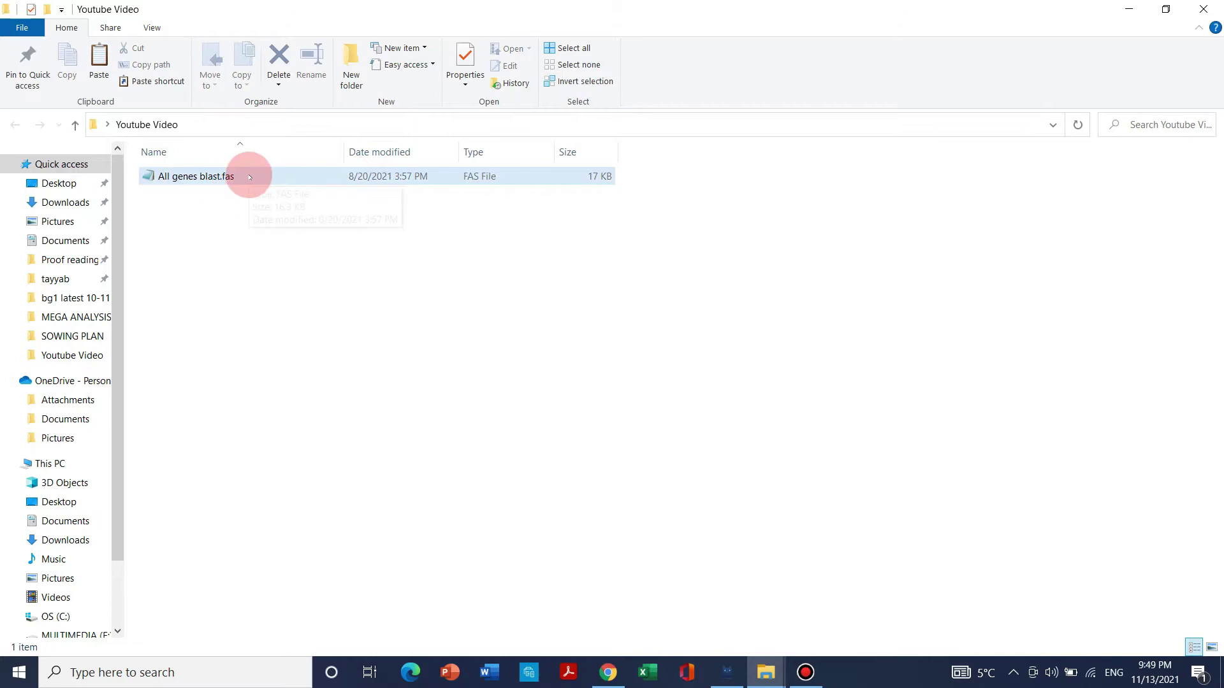
{"action": "left_click", "coordinate": [224, 241]}
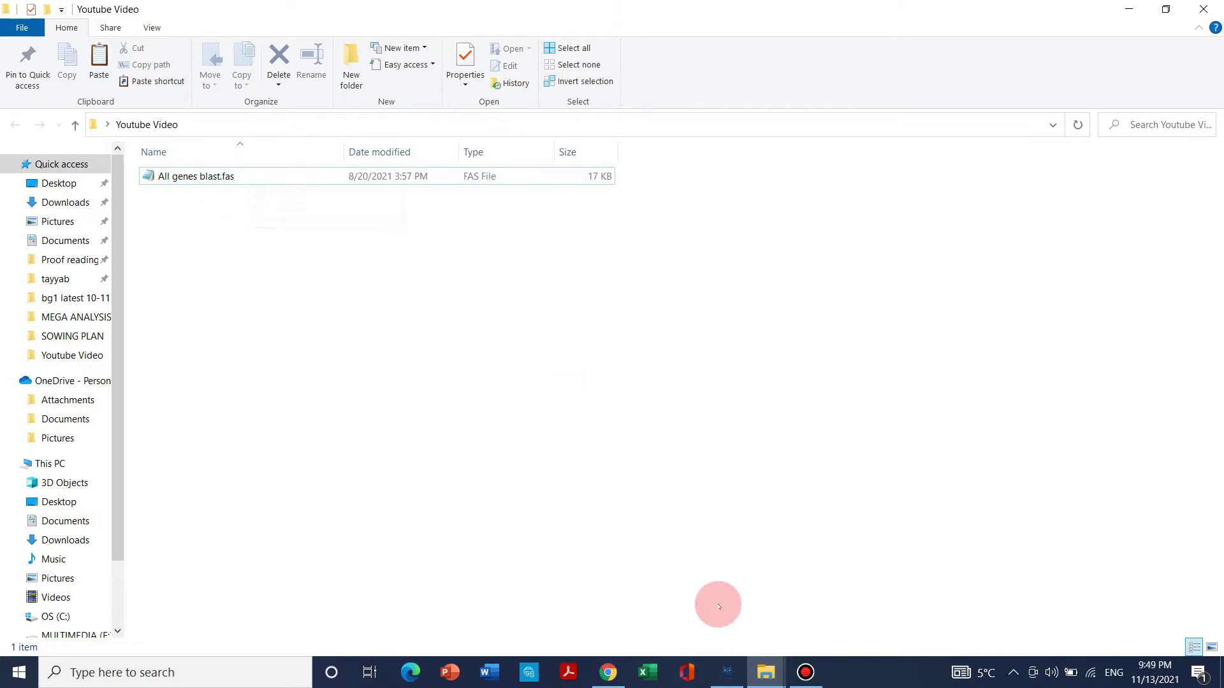
Step: Launch MEGA X by running MEGAX64.exe from the MEGA-X folder
{"action": "left_click", "coordinate": [751, 686]}
{"action": "left_click", "coordinate": [873, 606]}
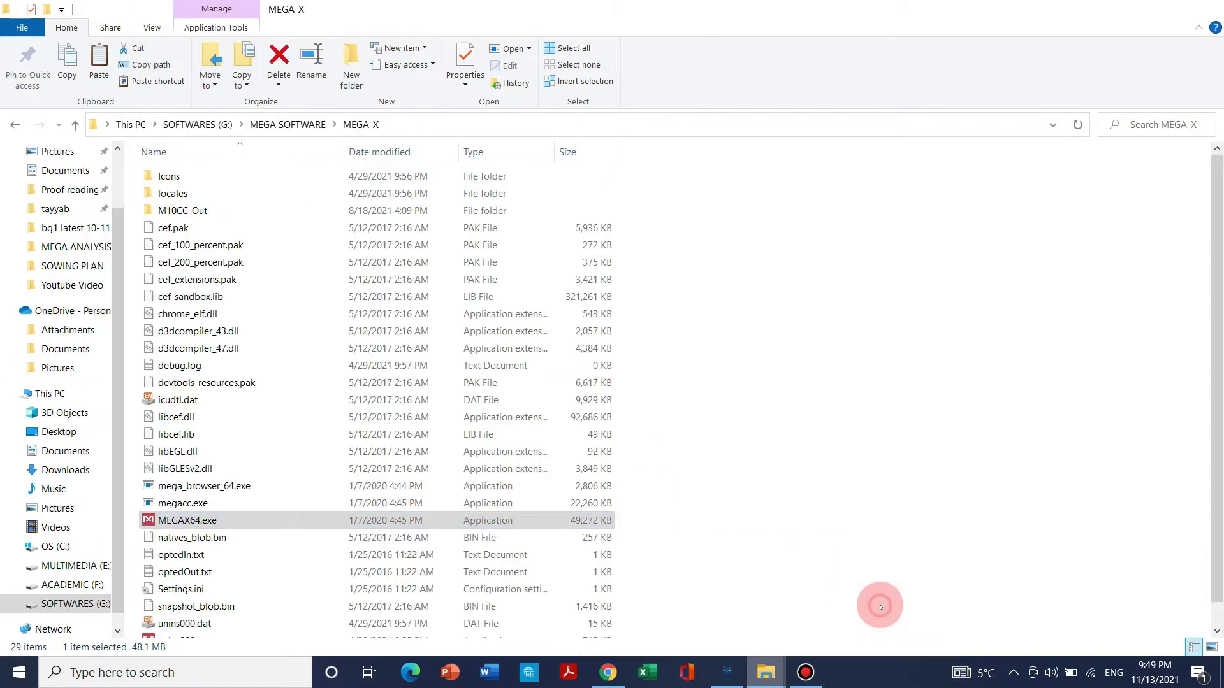
{"action": "double_click", "coordinate": [246, 521]}
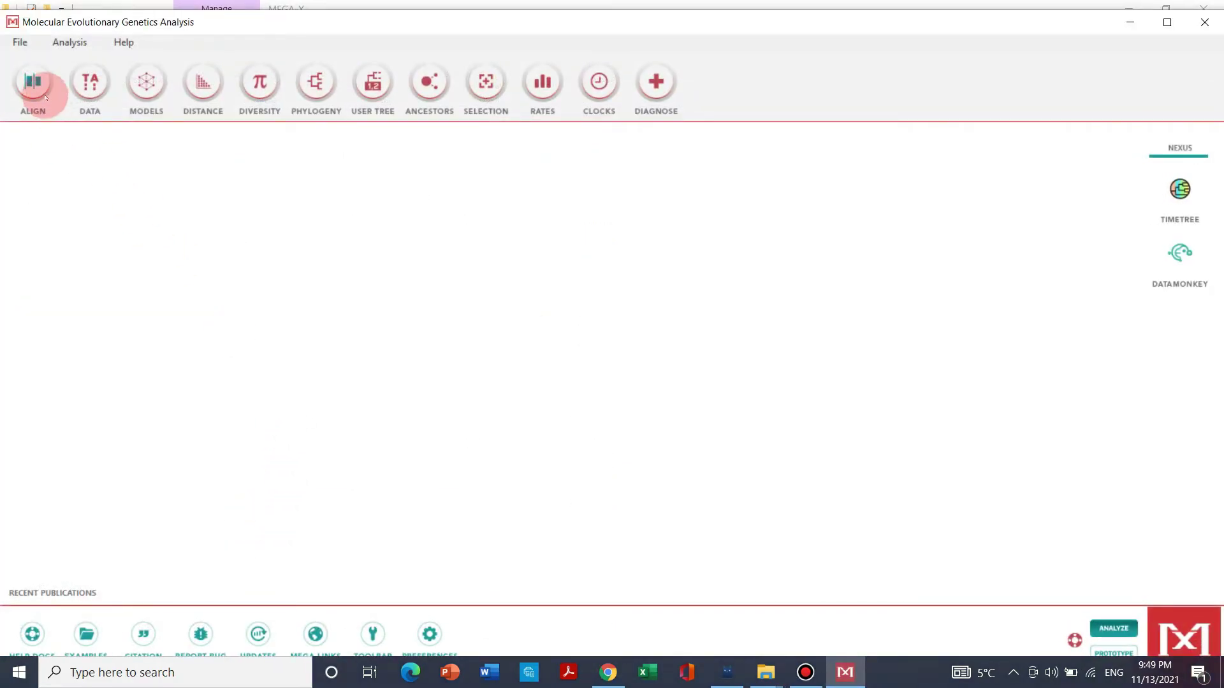
Step: Open All genes blast.fas from the Youtube Video folder for alignment and maximize the Alignment Explorer
{"action": "left_click", "coordinate": [90, 82]}
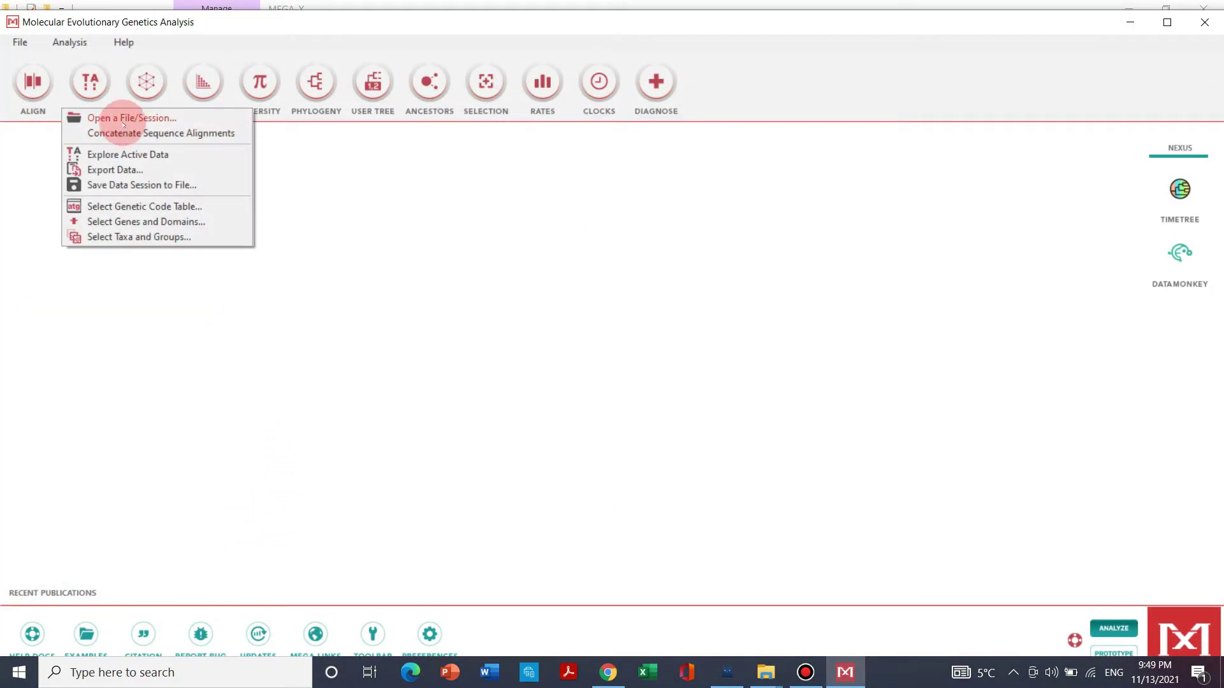
{"action": "left_click", "coordinate": [127, 119]}
{"action": "left_click", "coordinate": [242, 116]}
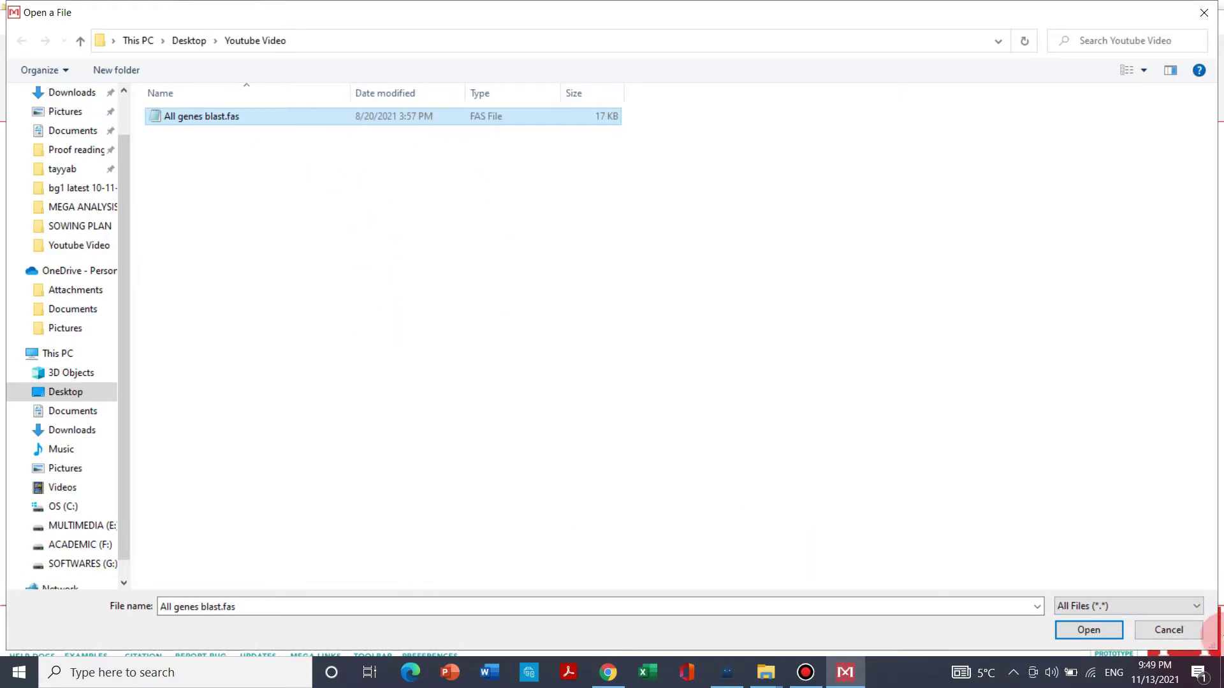
{"action": "left_click", "coordinate": [1128, 607]}
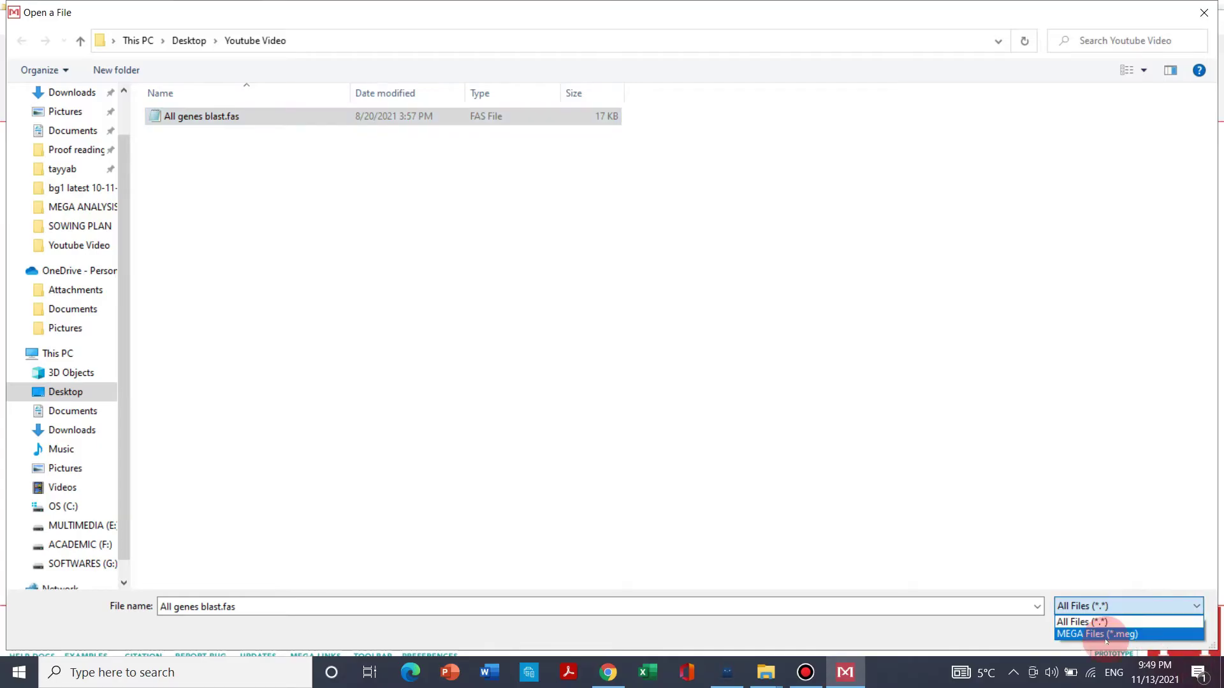
{"action": "left_click", "coordinate": [1101, 606]}
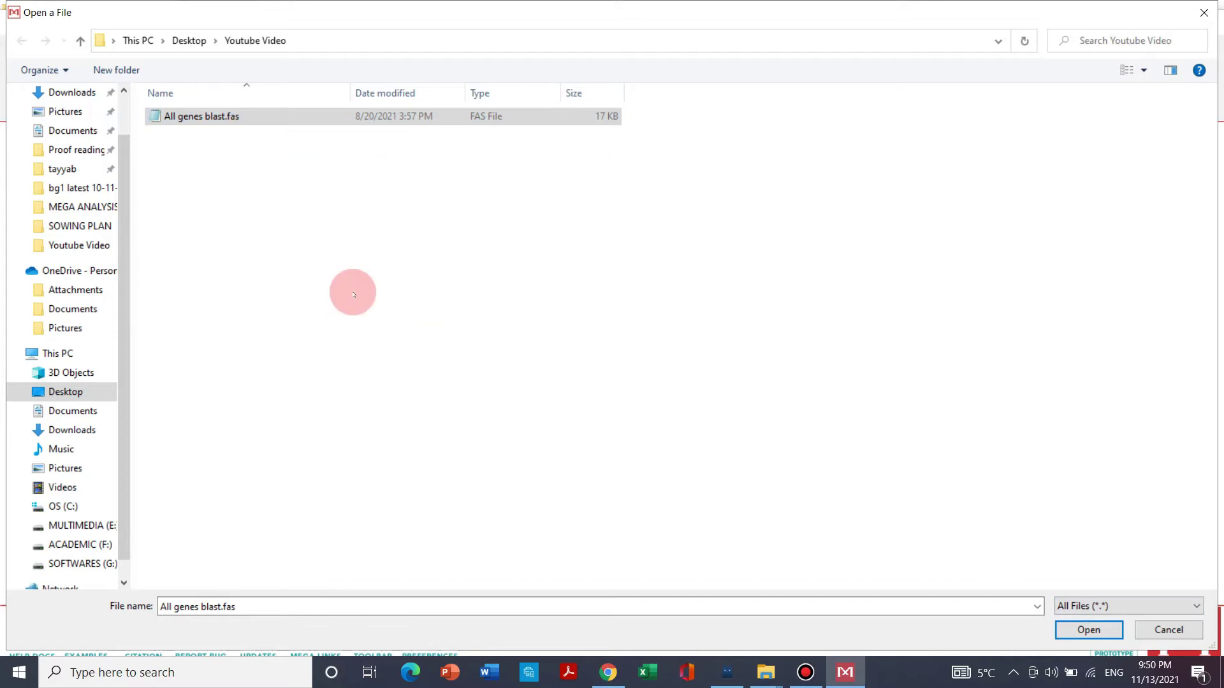
{"action": "left_click", "coordinate": [277, 122]}
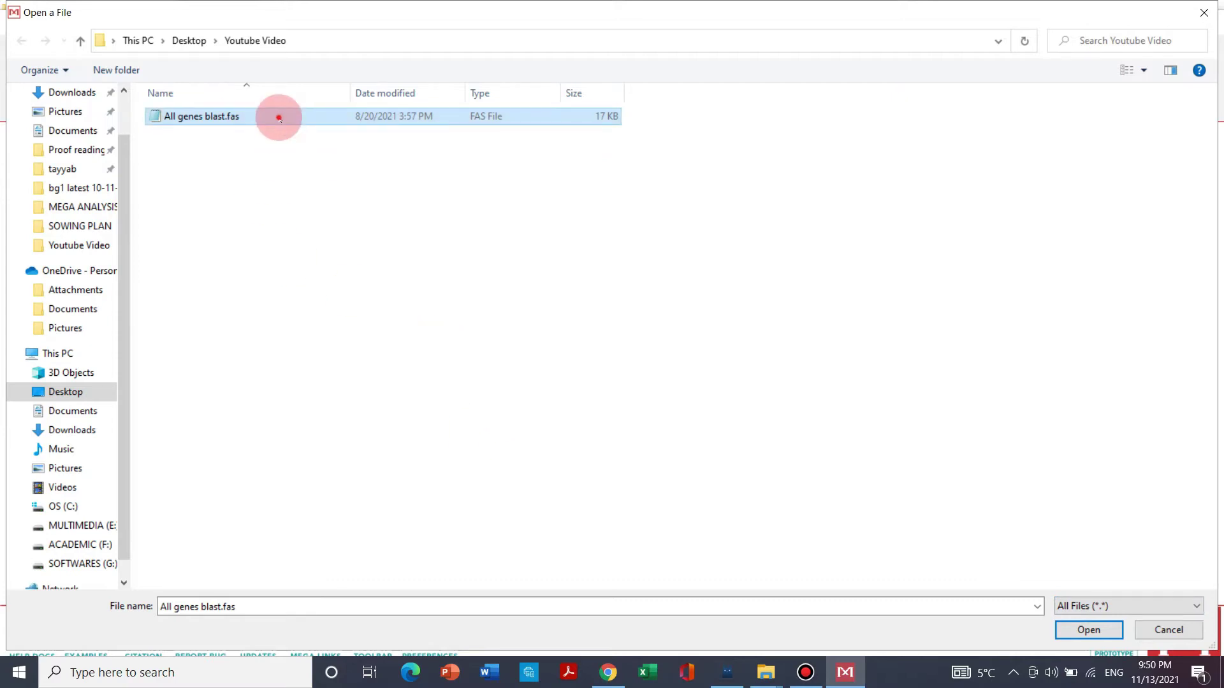
{"action": "left_click", "coordinate": [1088, 629]}
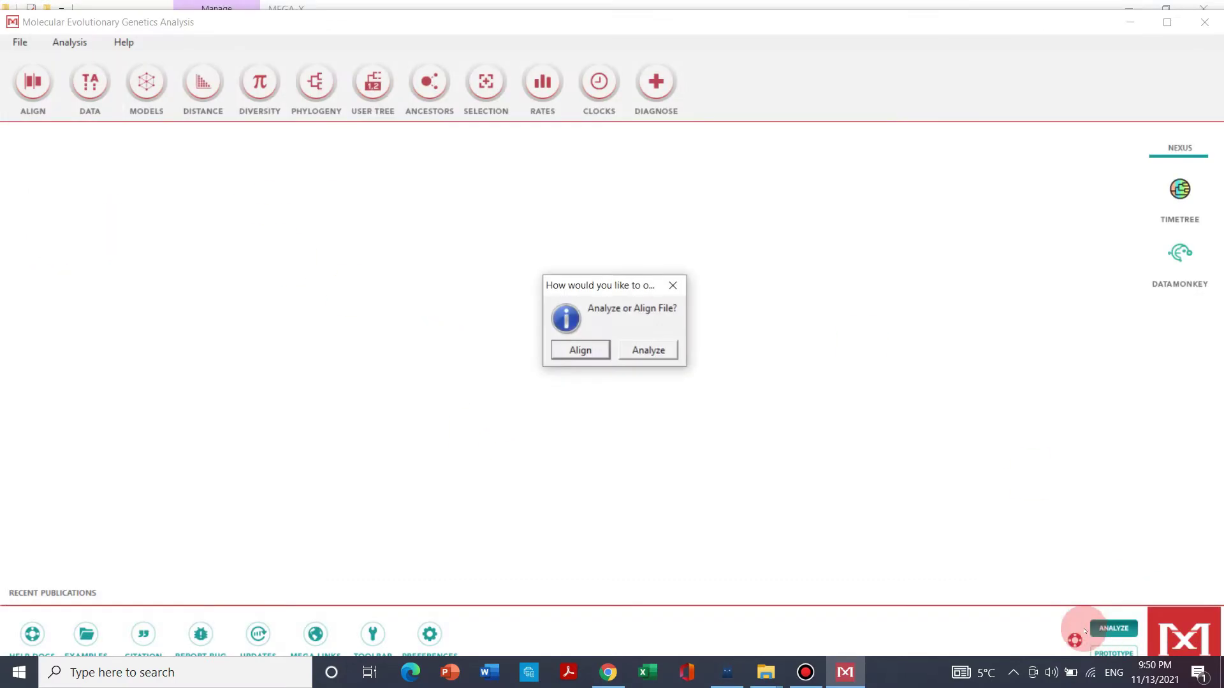
{"action": "left_click", "coordinate": [574, 351]}
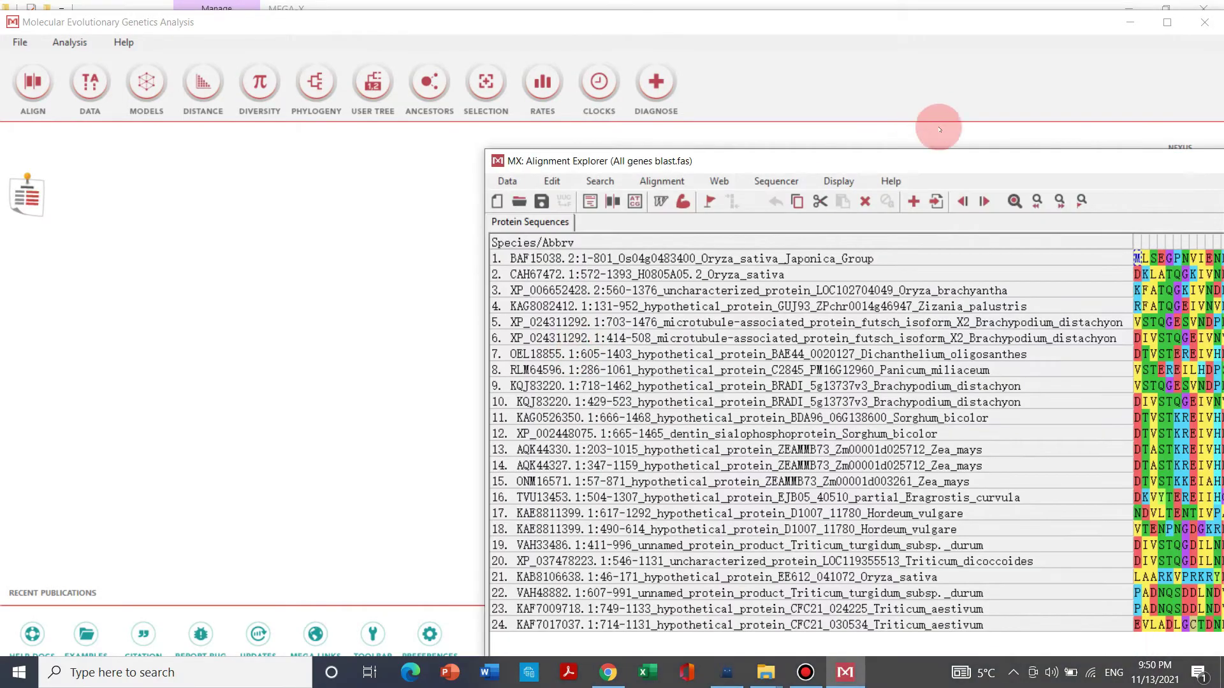
{"action": "left_click_drag", "start_coordinate": [901, 88], "coordinate": [482, 36]}
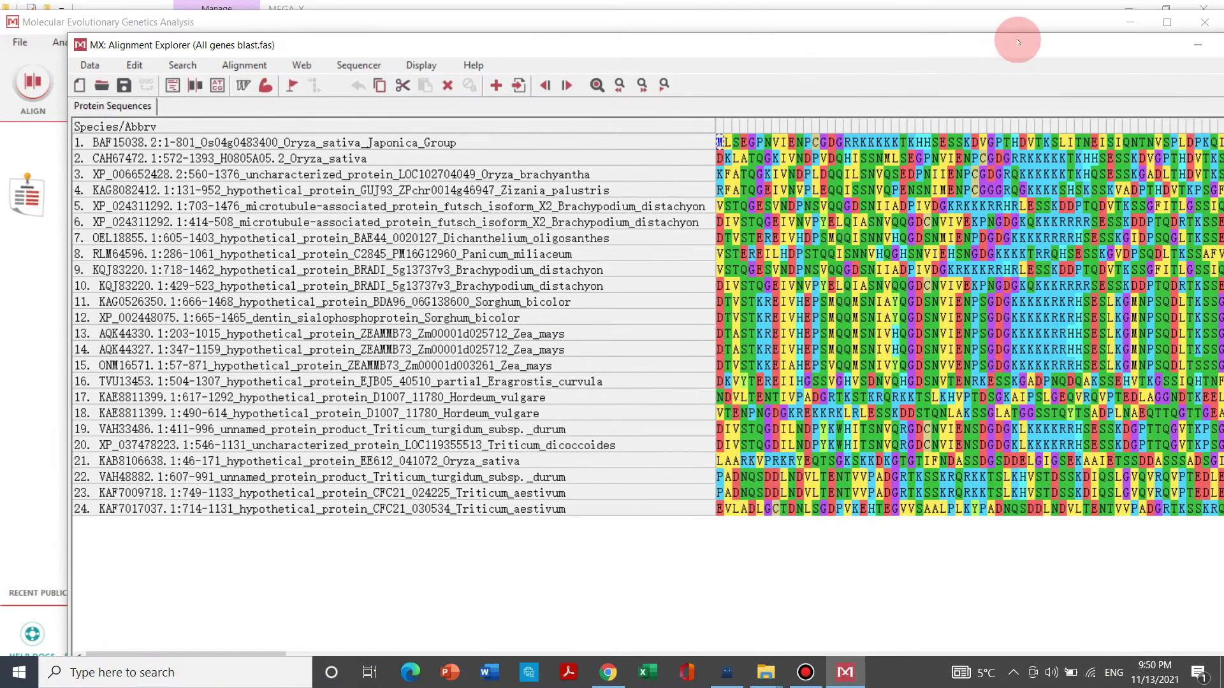
{"action": "double_click", "coordinate": [1078, 31]}
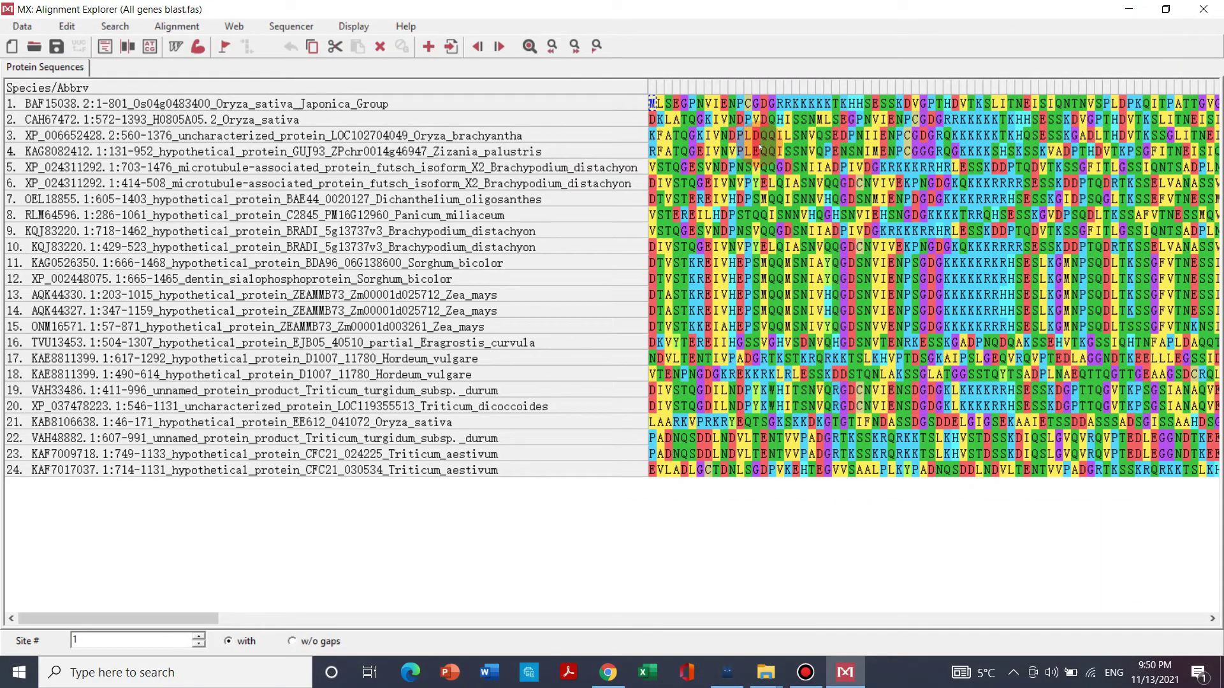
Step: Export the alignment in MEGA format as 1.meg in the Youtube Video folder, with the data title "task 1"
{"action": "left_click", "coordinate": [23, 29]}
{"action": "mouse_move", "coordinate": [105, 147]}
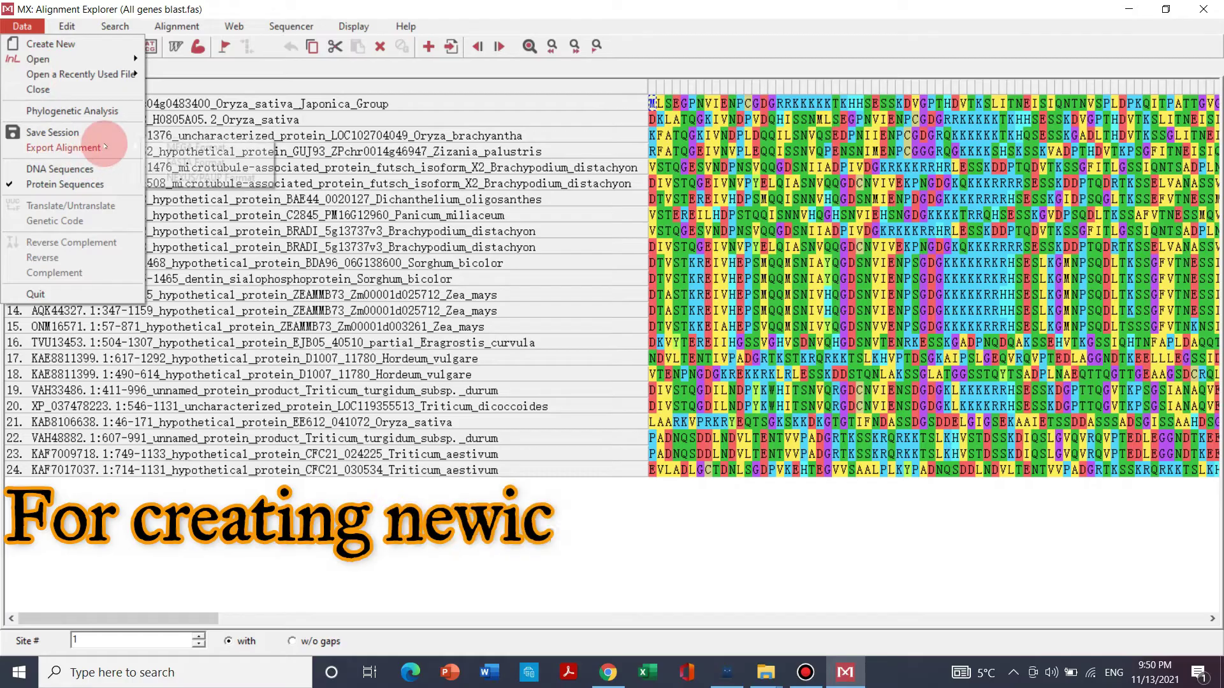
{"action": "left_click", "coordinate": [200, 147]}
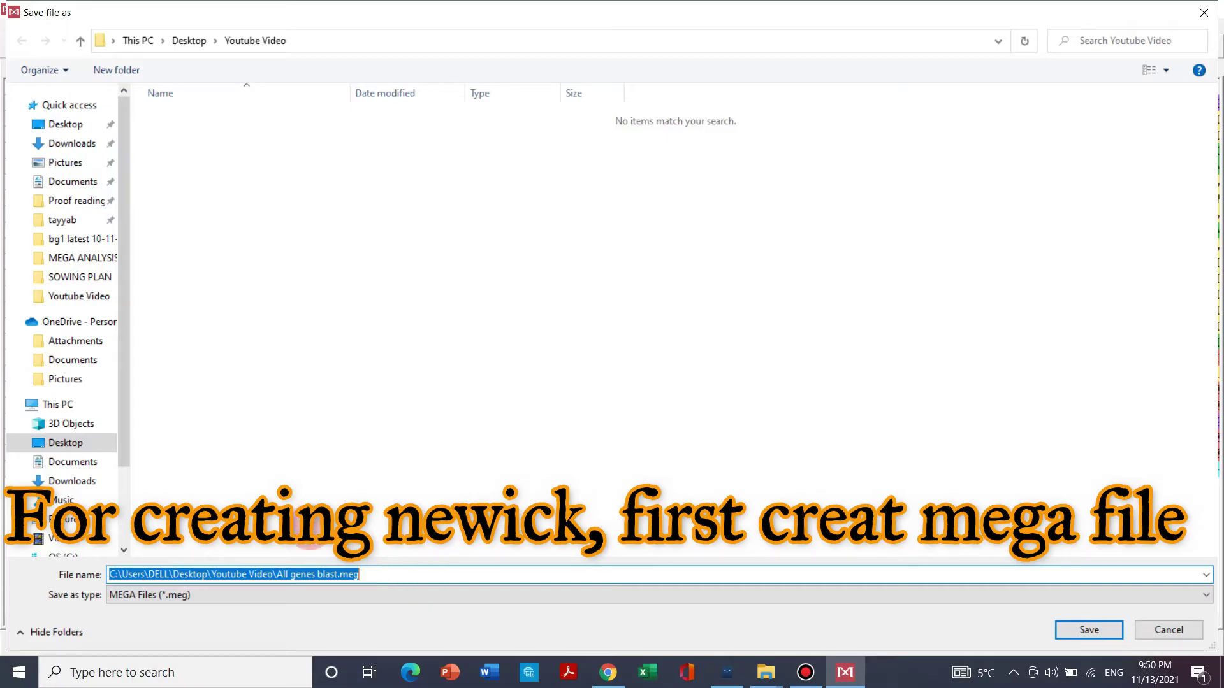
{"action": "left_click", "coordinate": [408, 565]}
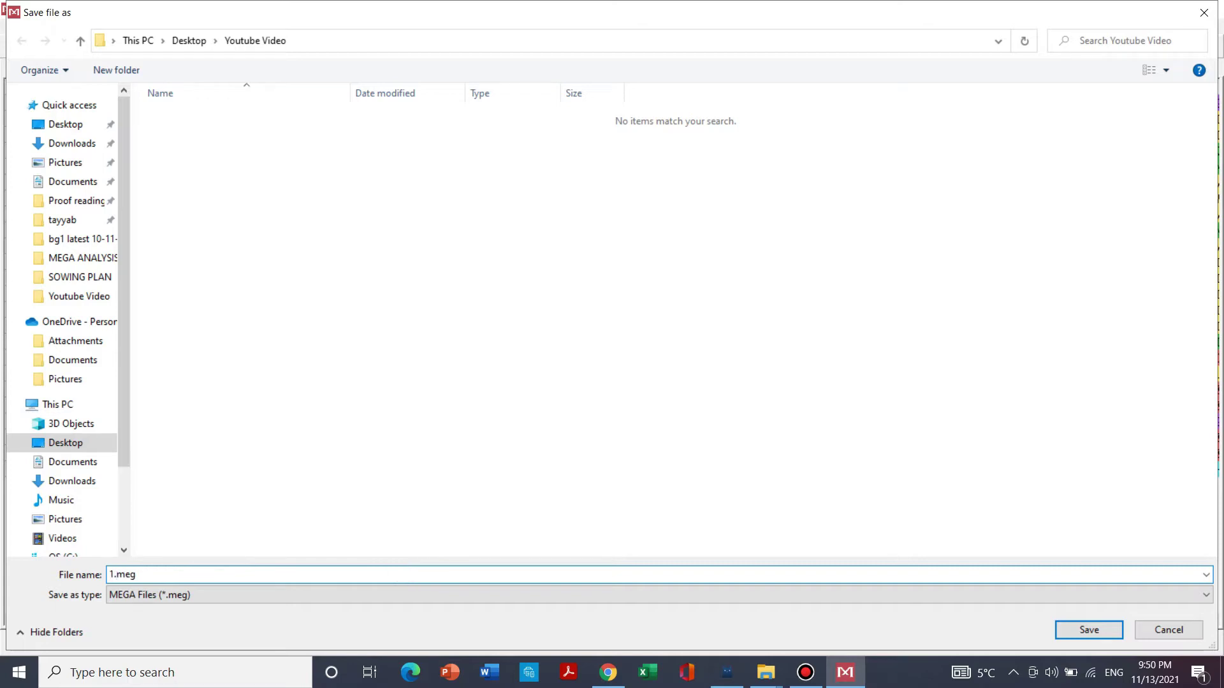
{"action": "left_click", "coordinate": [1109, 631]}
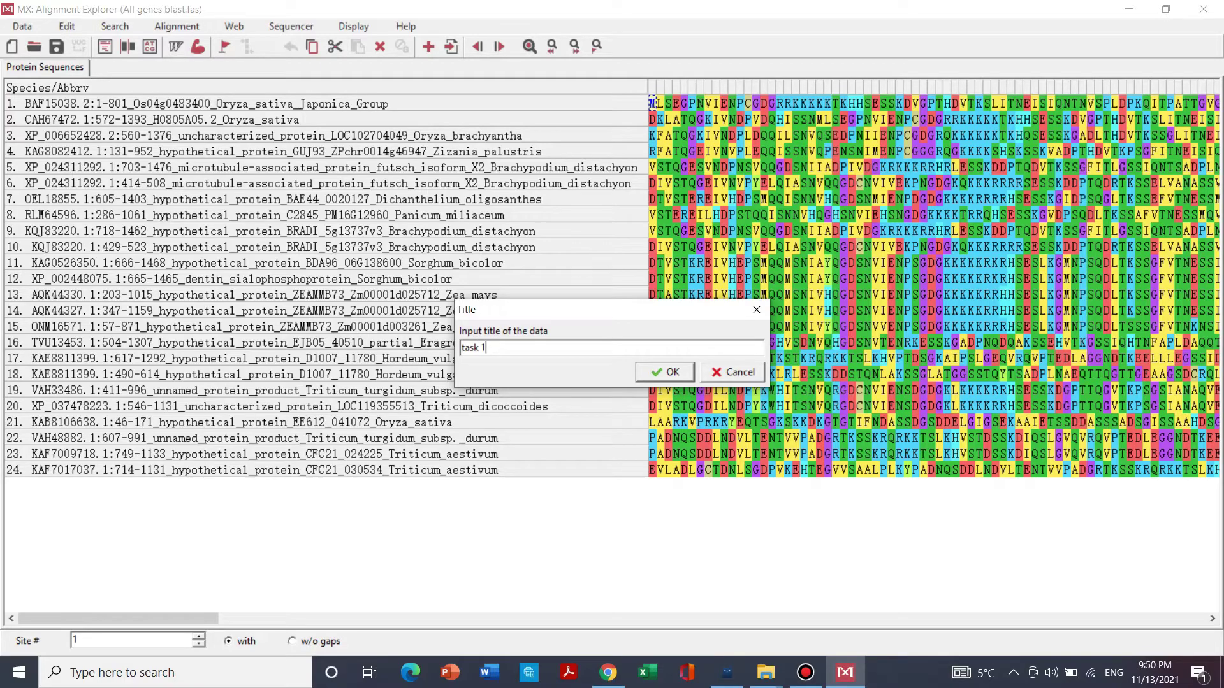
{"action": "left_click", "coordinate": [662, 374]}
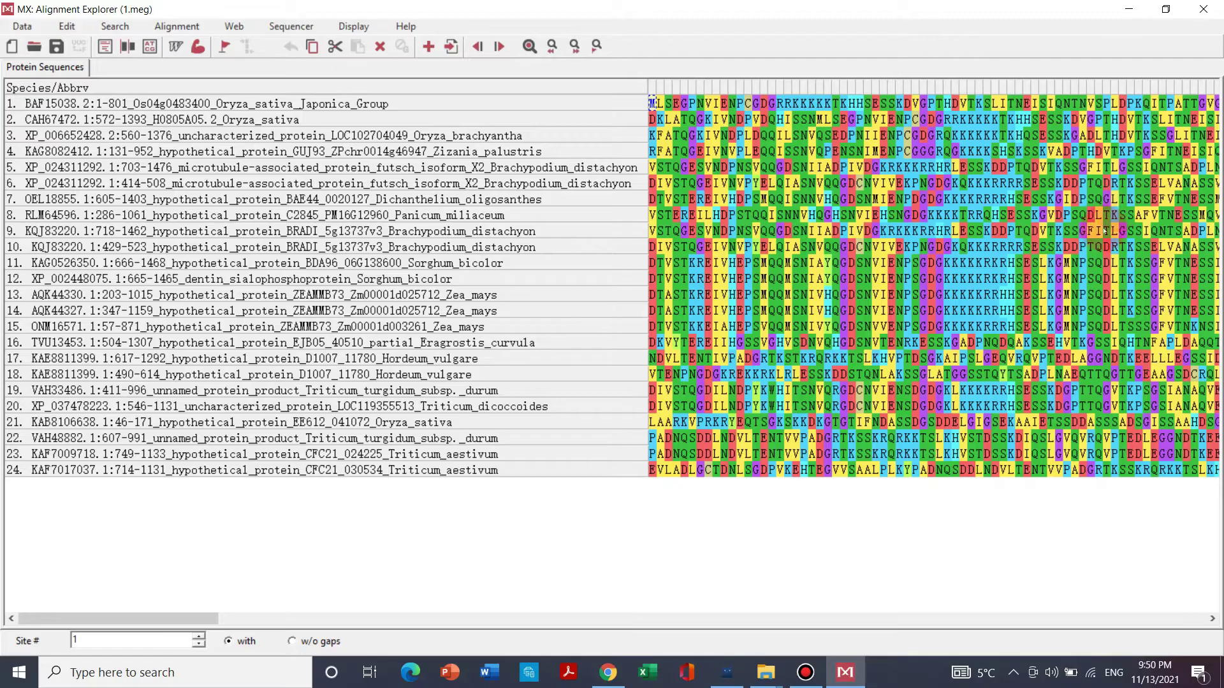
Step: Check the Youtube Video folder for the exported MEGA file
{"action": "mouse_move", "coordinate": [766, 672]}
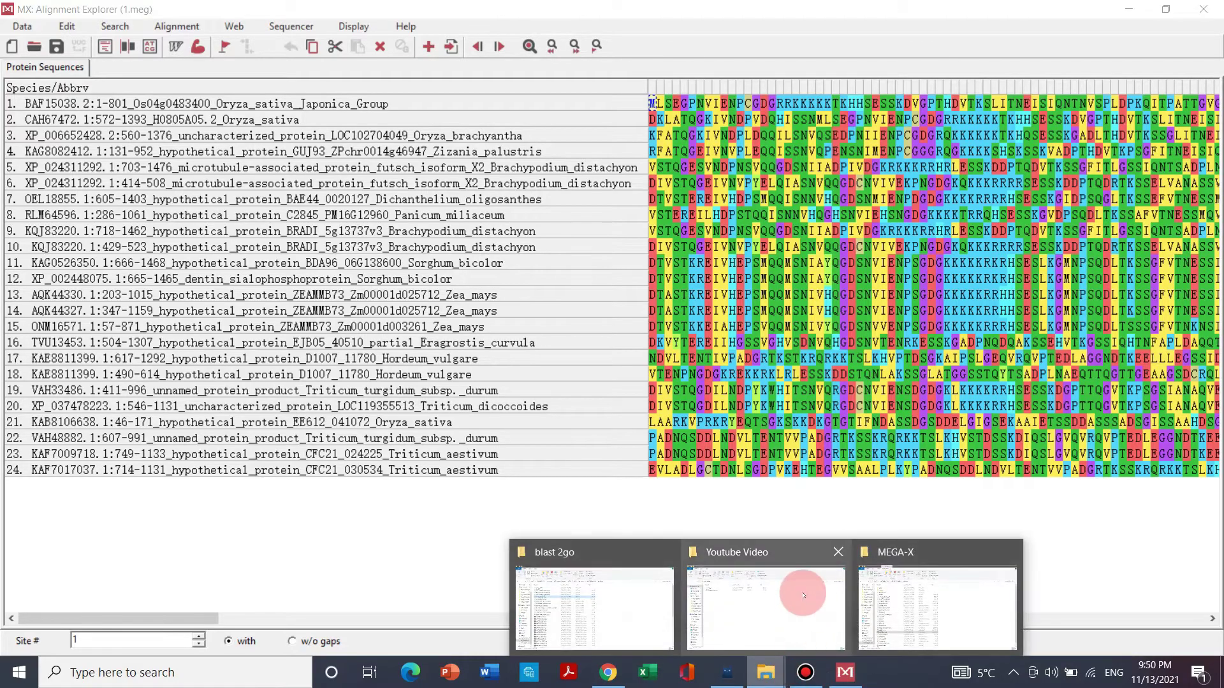
{"action": "left_click", "coordinate": [803, 594]}
{"action": "left_click", "coordinate": [234, 177]}
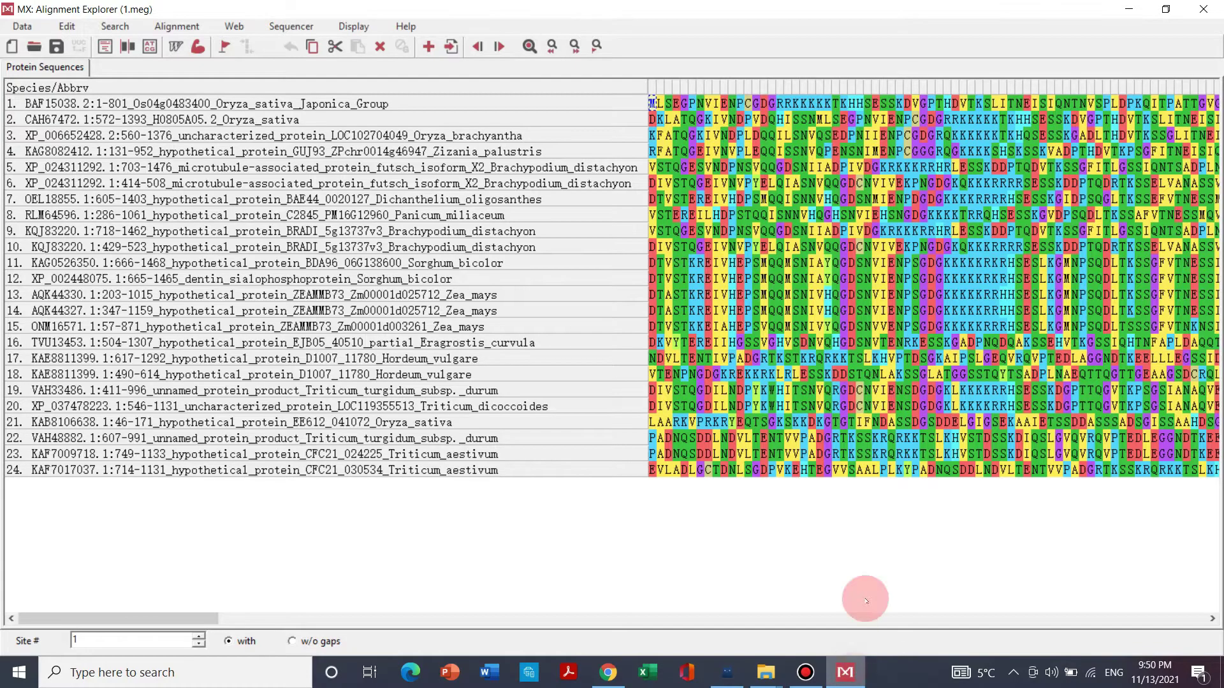
Step: Close the Alignment Explorer and maximize the main MEGA window
{"action": "left_click", "coordinate": [1164, 9]}
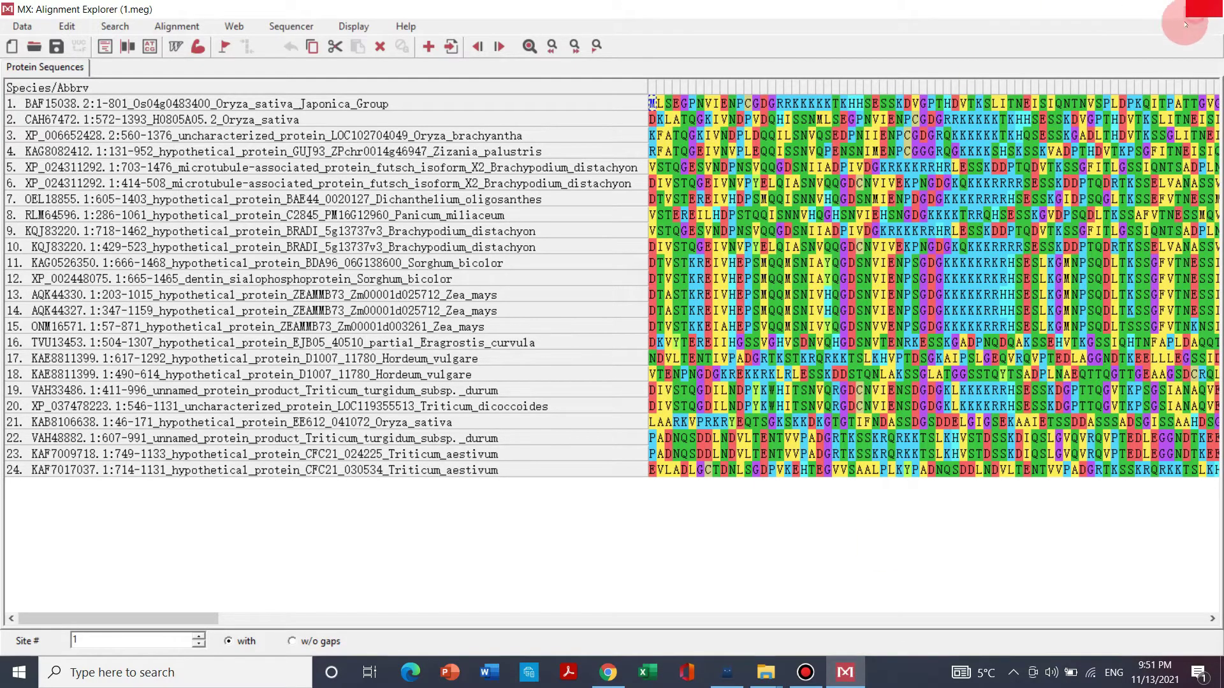
{"action": "left_click", "coordinate": [1187, 13]}
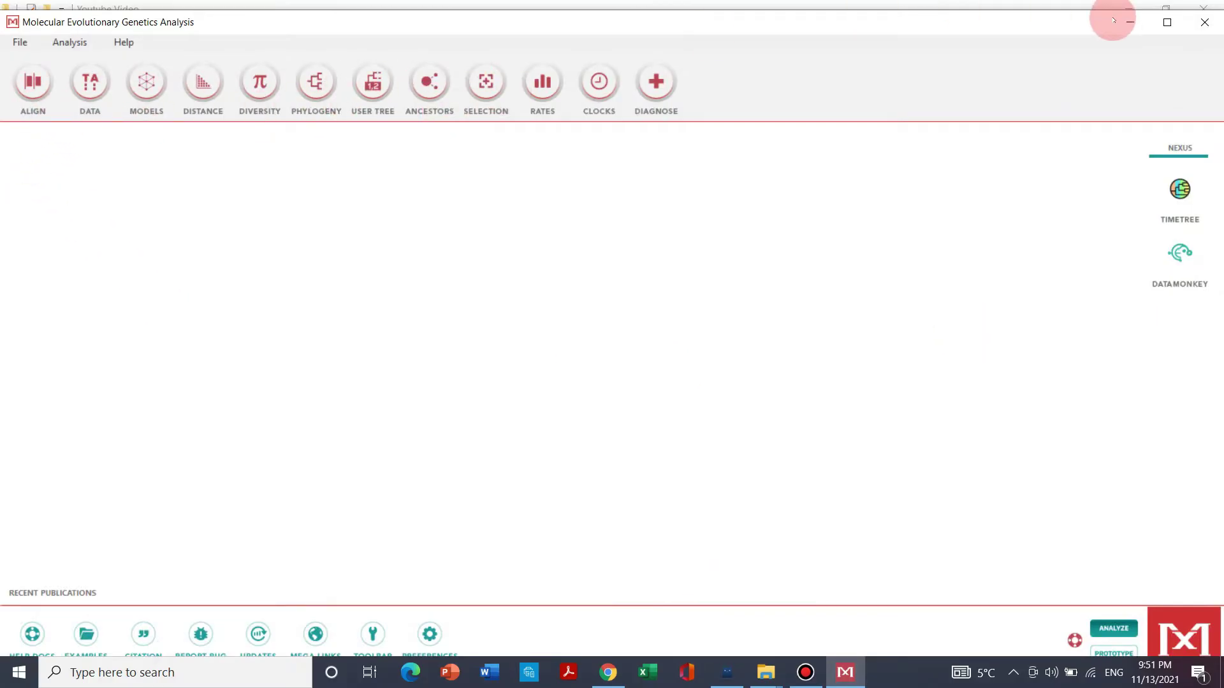
{"action": "left_click", "coordinate": [1167, 21]}
Step: Start constructing a Neighbor-Joining tree, showing all file types and loading the exported 1.meg as the data file
{"action": "left_click", "coordinate": [329, 73]}
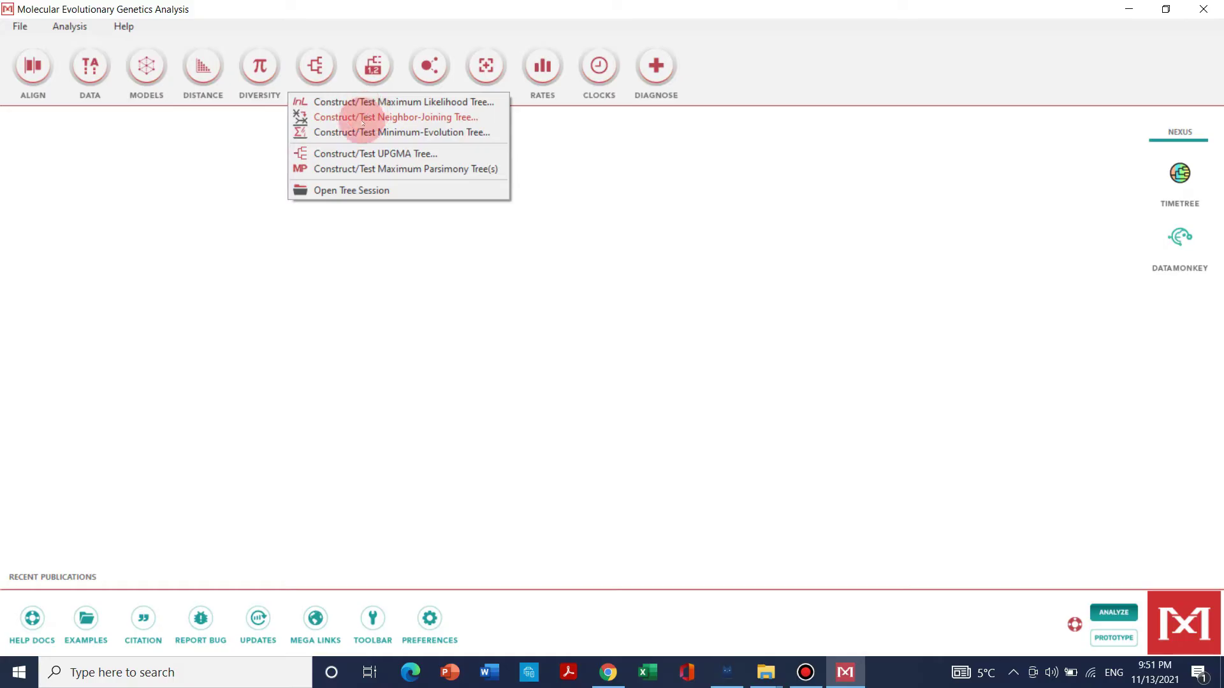
{"action": "left_click", "coordinate": [362, 121]}
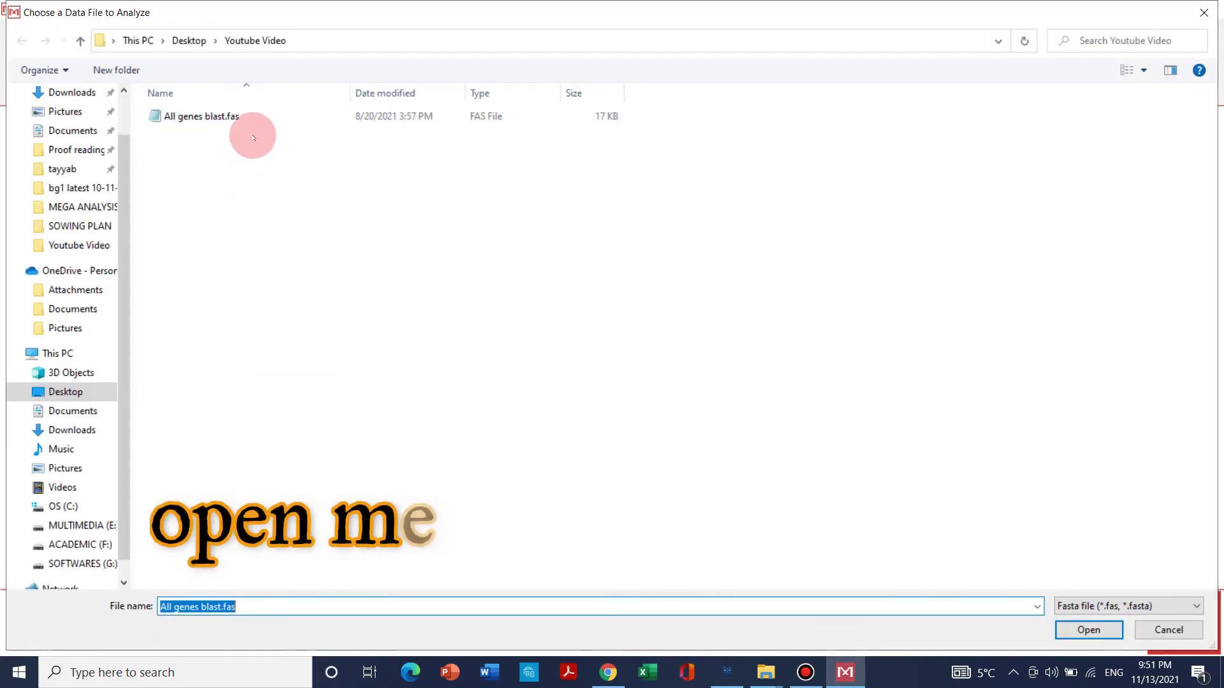
{"action": "left_click", "coordinate": [1153, 604]}
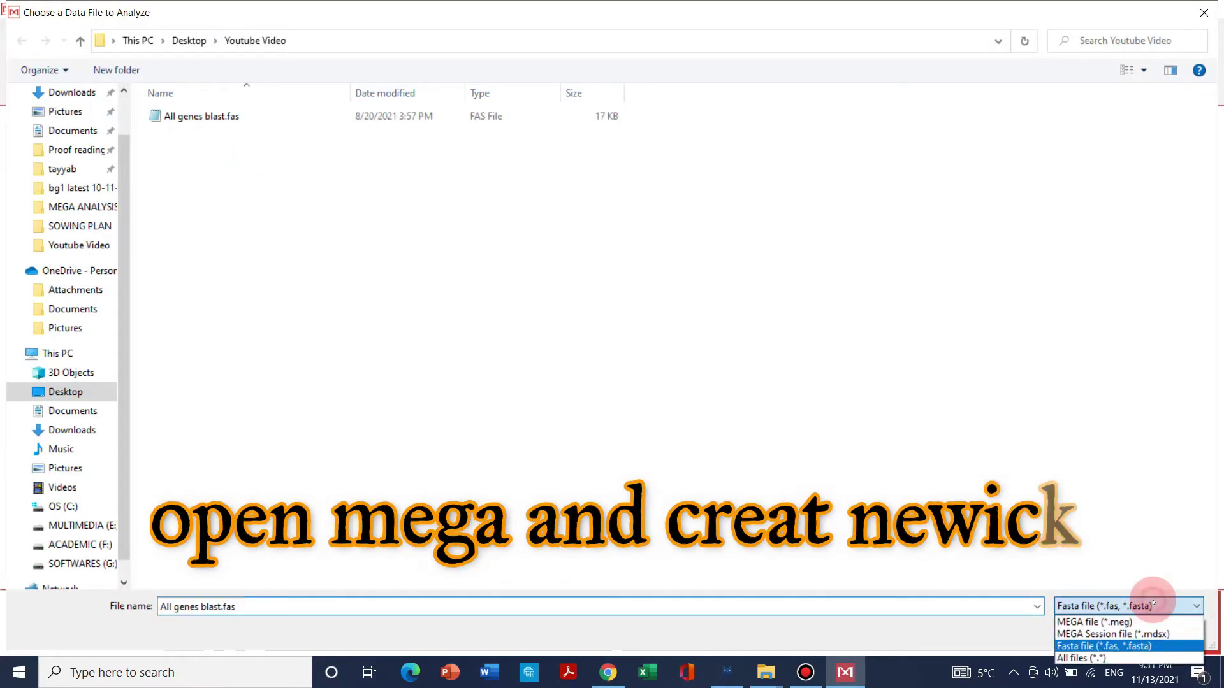
{"action": "left_click", "coordinate": [1130, 657]}
{"action": "left_click", "coordinate": [440, 117]}
{"action": "left_click", "coordinate": [1106, 630]}
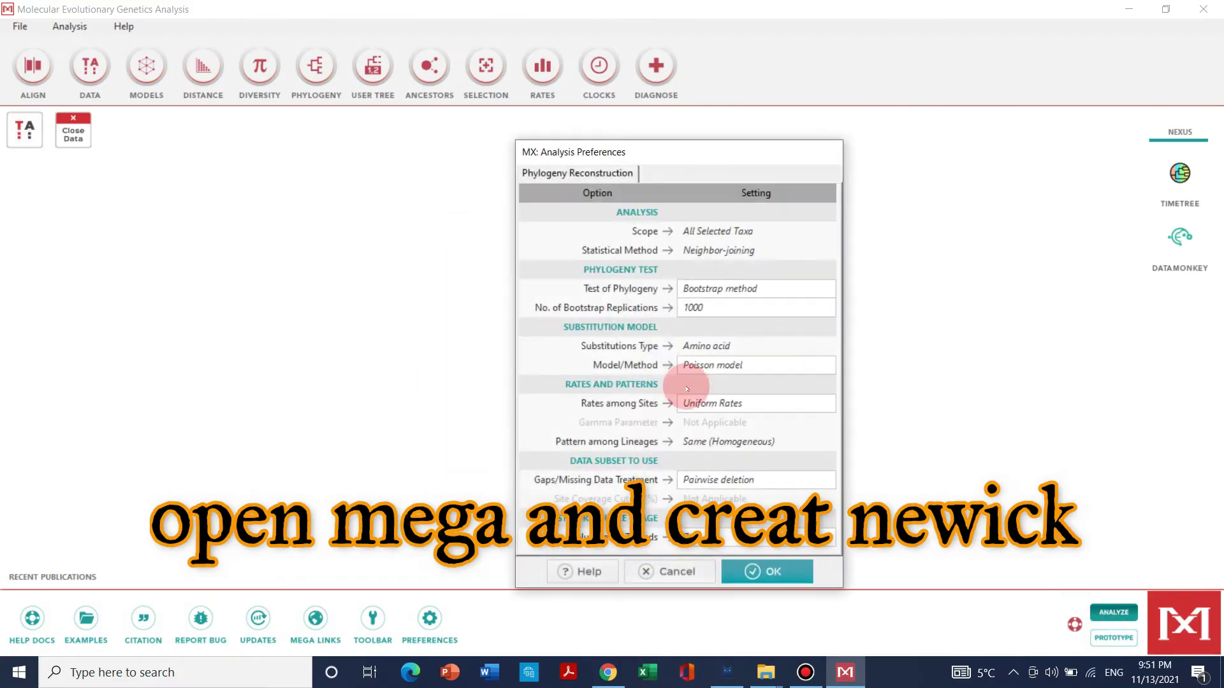
Step: Compute the Neighbor-Joining tree with 1000 bootstrap replications and the Poisson model, and view it in the maximized Tree Explorer
{"action": "left_click", "coordinate": [778, 580]}
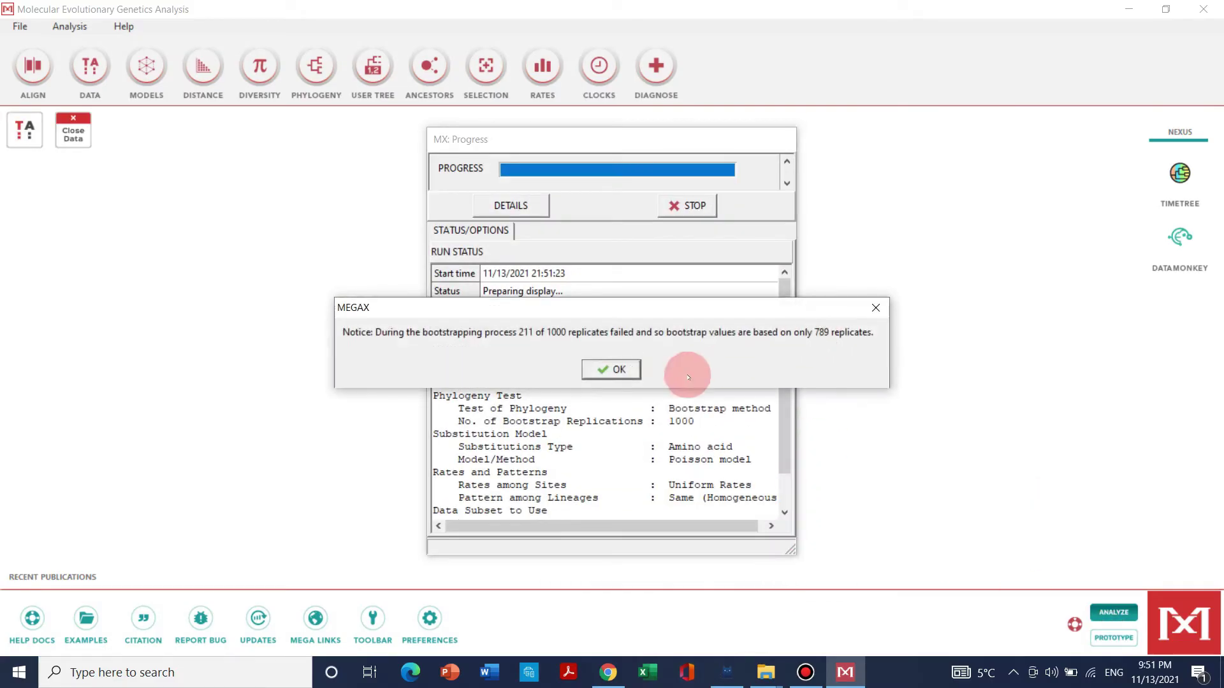
{"action": "left_click", "coordinate": [622, 371]}
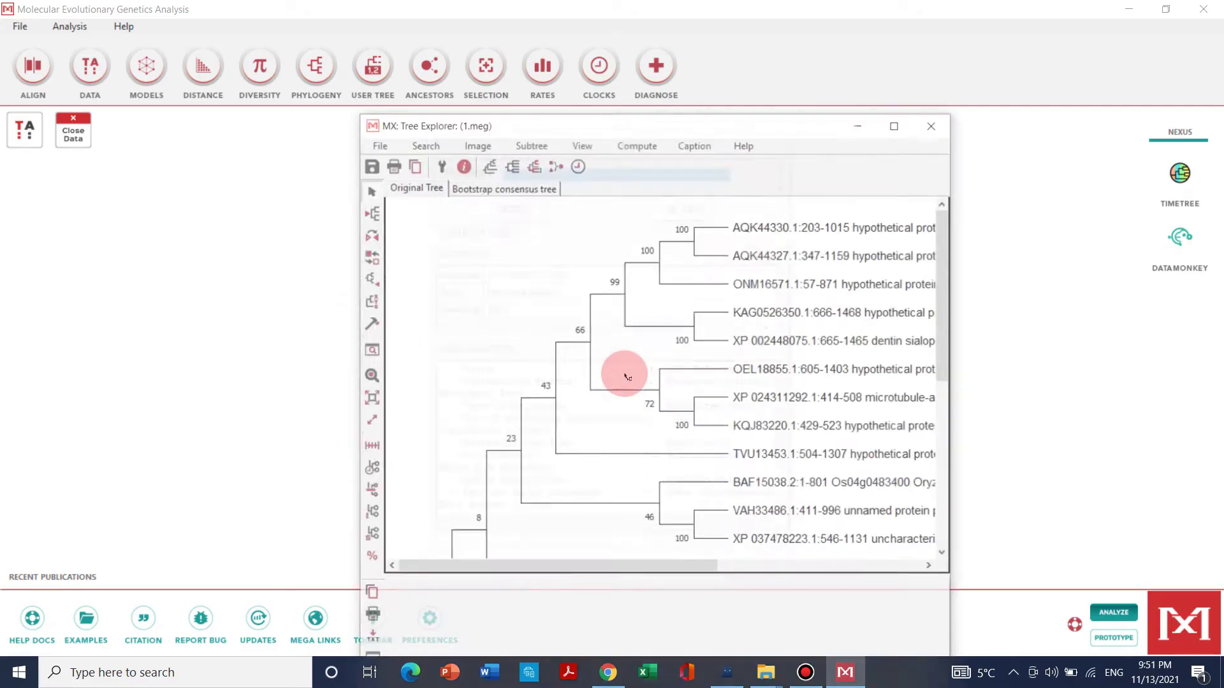
{"action": "left_click", "coordinate": [894, 124]}
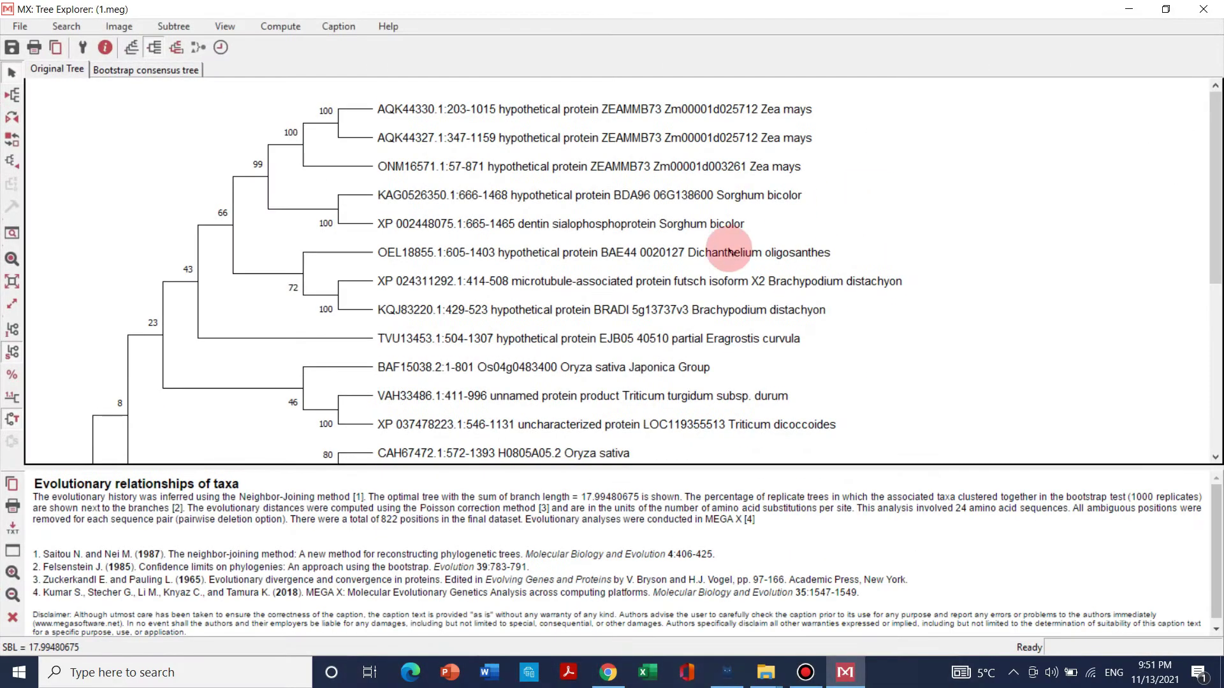
{"action": "scroll", "coordinate": [729, 247], "scroll_direction": "down", "scroll_amount": 3}
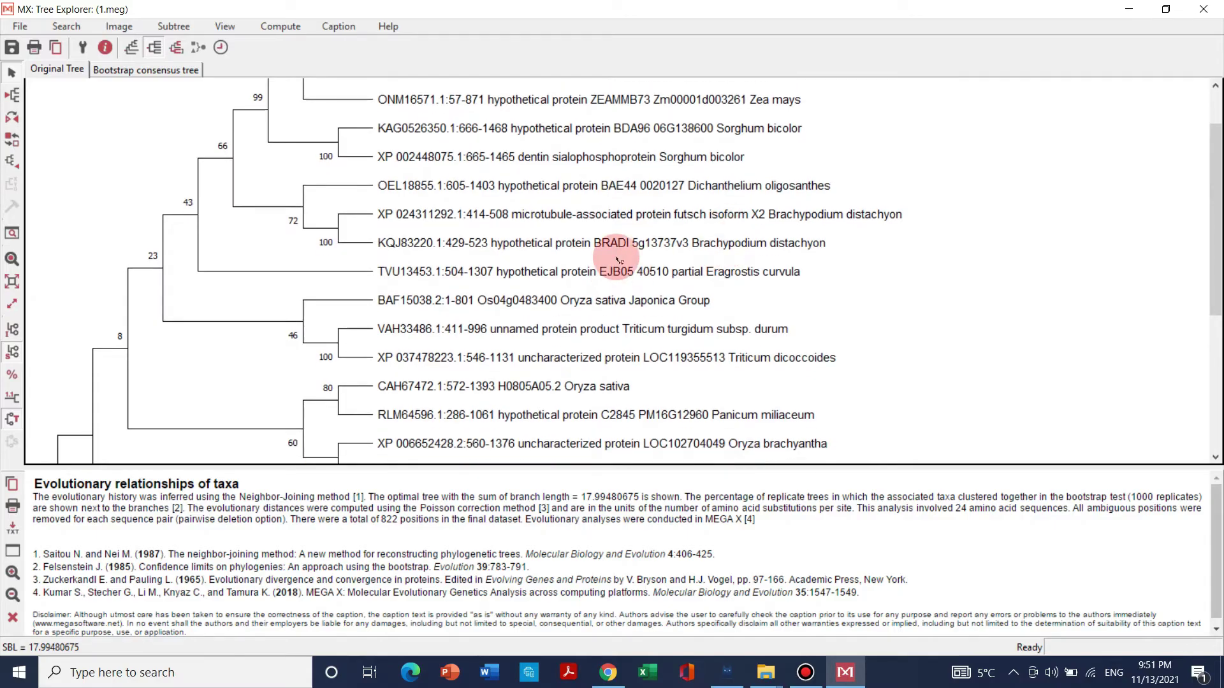
{"action": "scroll", "coordinate": [423, 363], "scroll_direction": "down", "scroll_amount": 1}
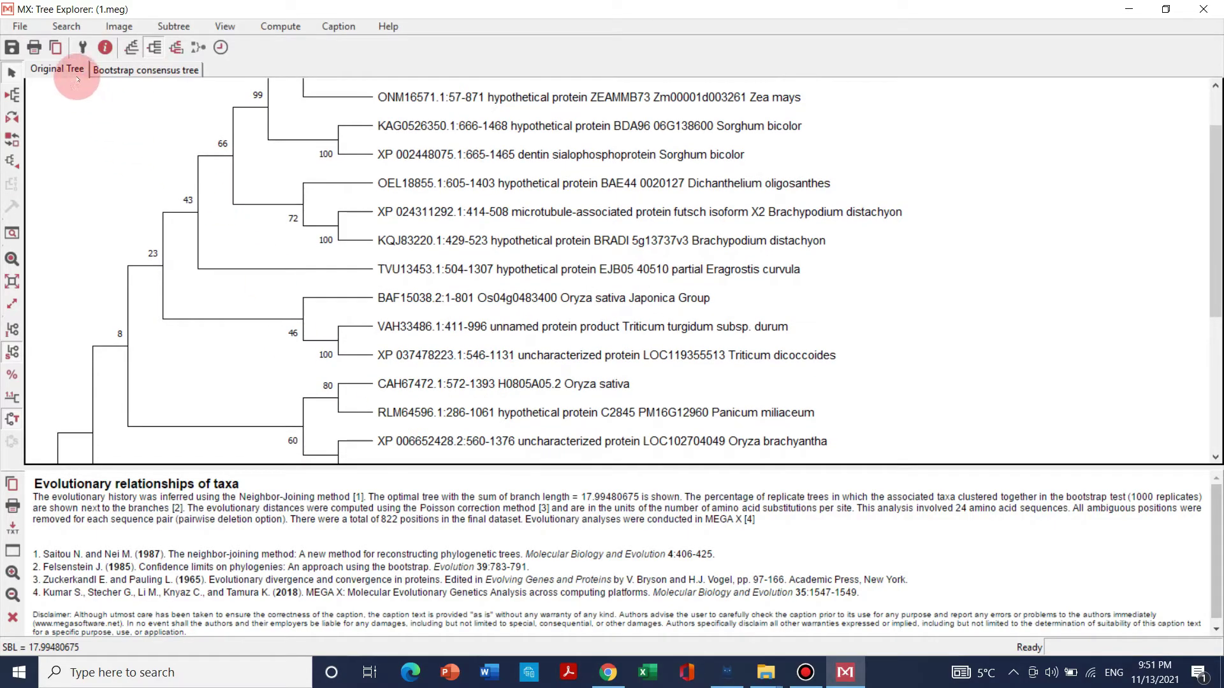
Step: Export the current tree in Newick format without branch lengths or bootstrap values, saving it as task 1 Newick Export.nwk in the Youtube Video folder
{"action": "left_click", "coordinate": [21, 27]}
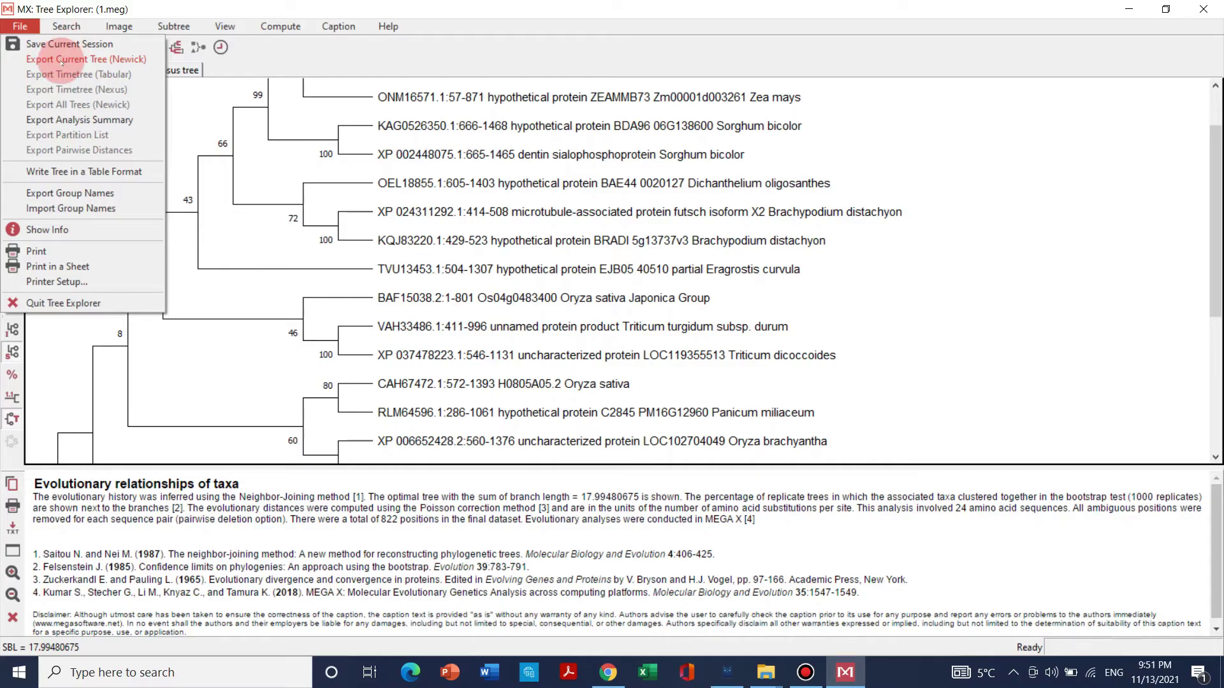
{"action": "left_click", "coordinate": [148, 60]}
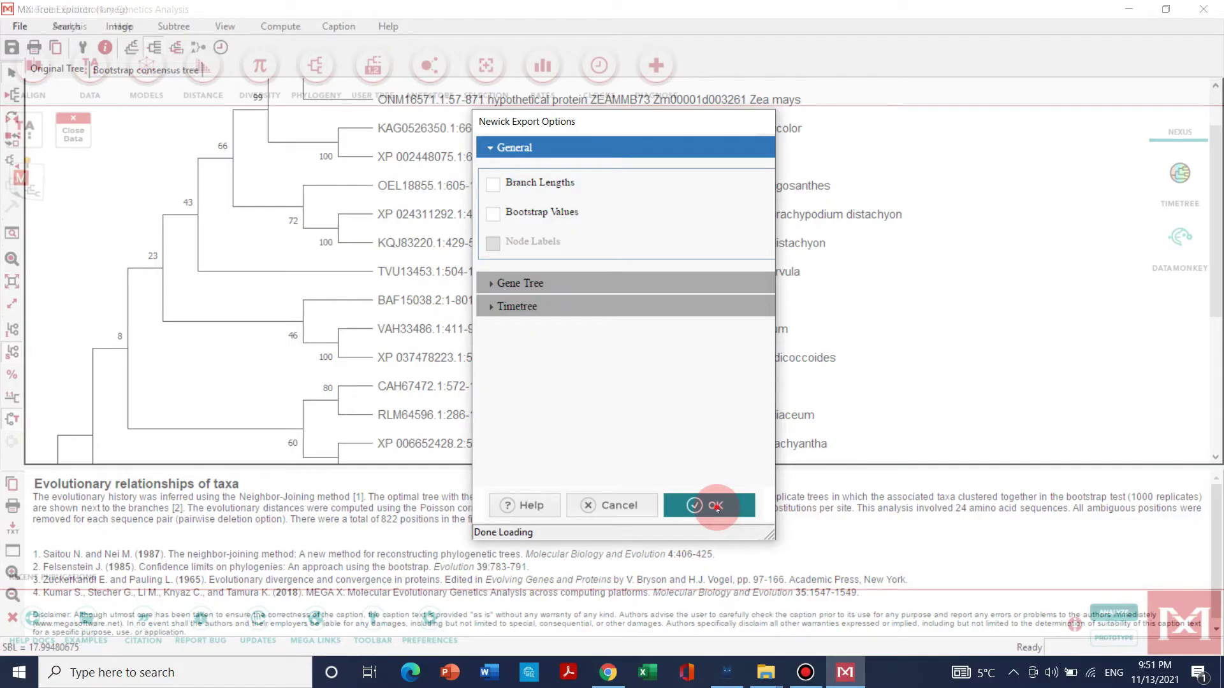
{"action": "left_click", "coordinate": [715, 506]}
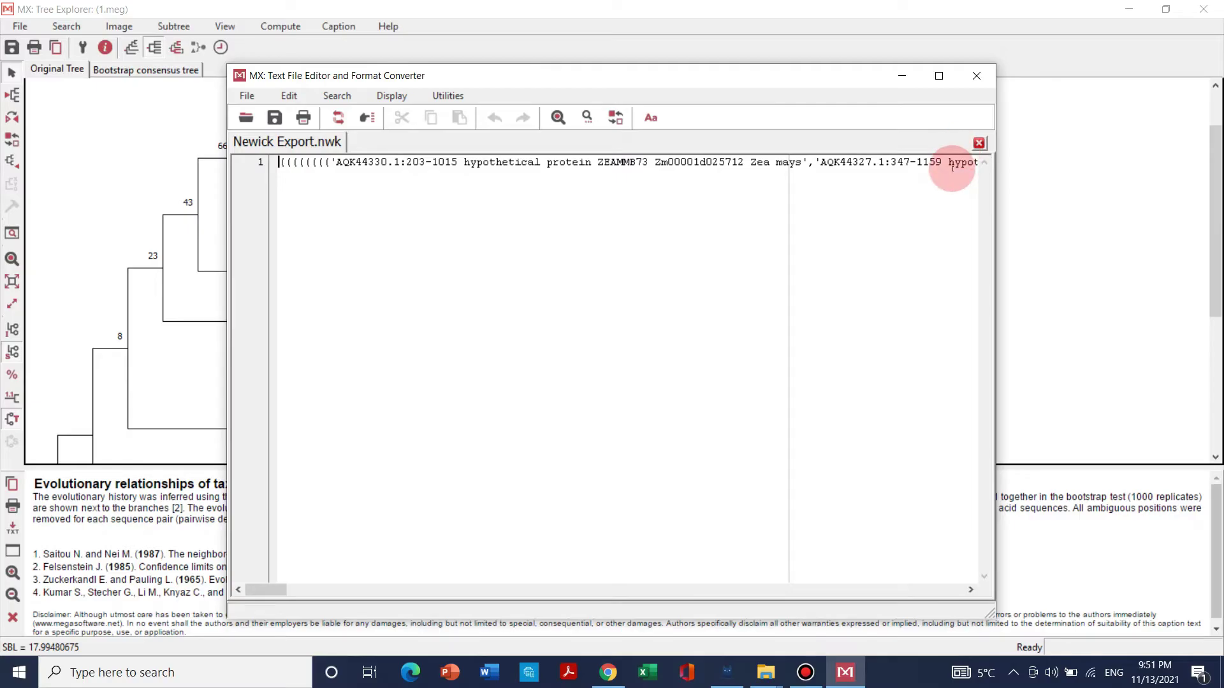
{"action": "left_click", "coordinate": [247, 96]}
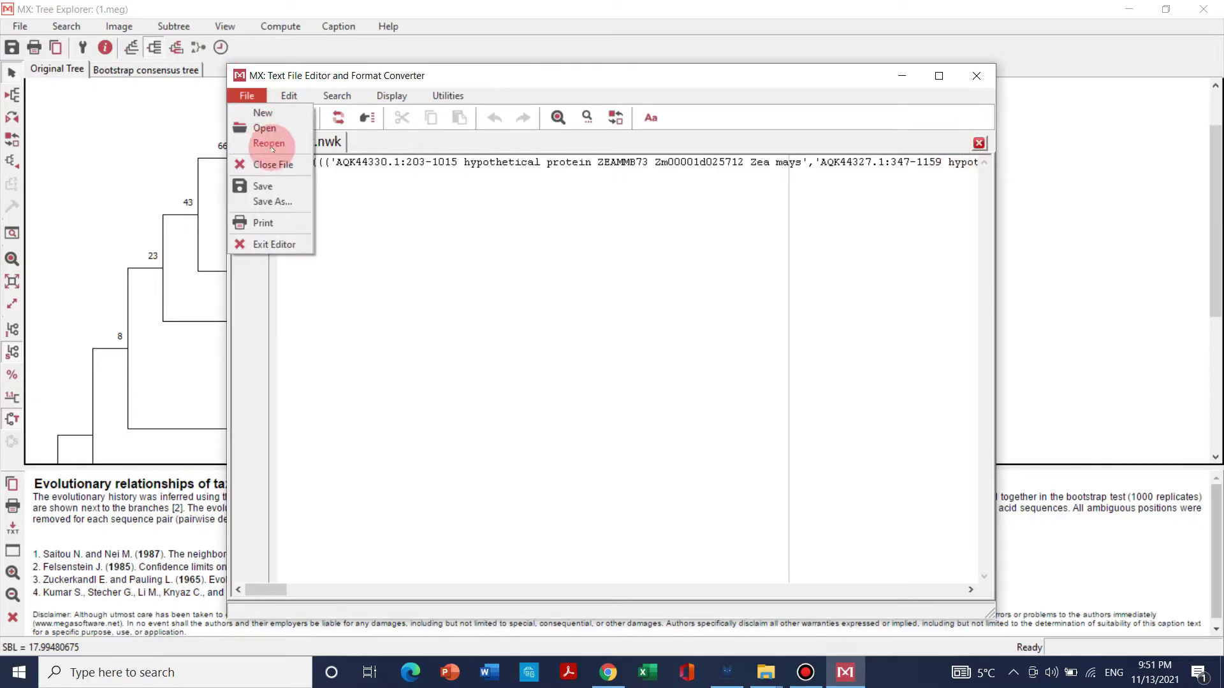
{"action": "left_click", "coordinate": [271, 185]}
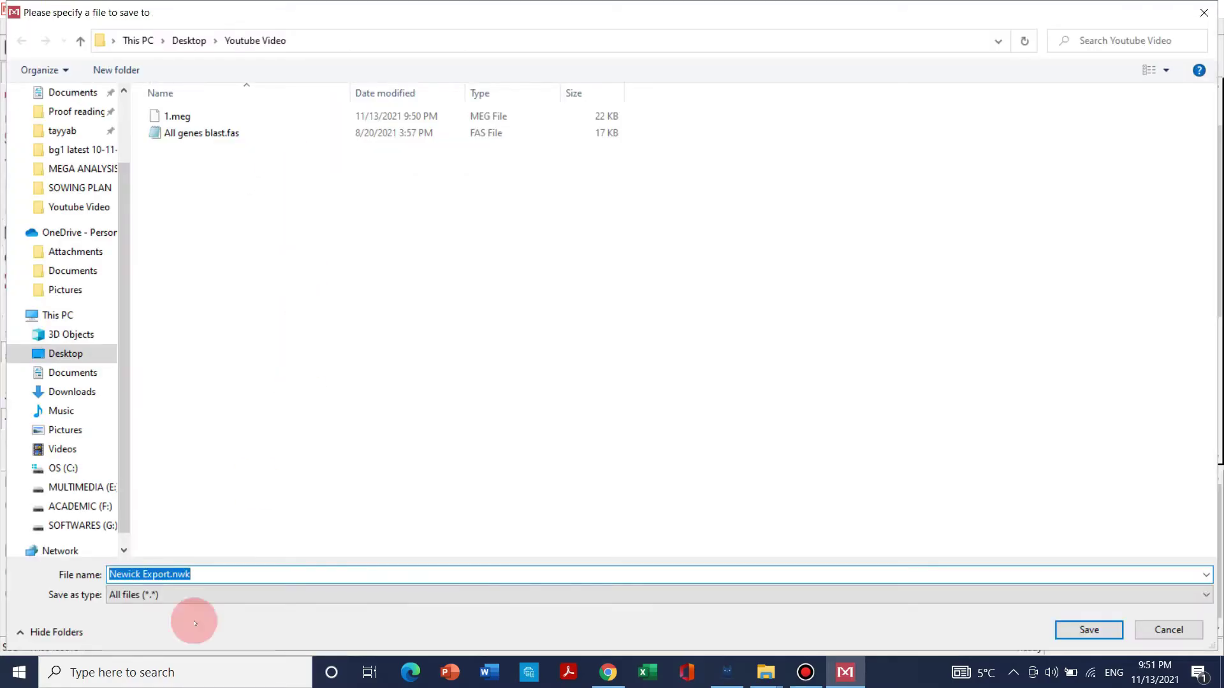
{"action": "left_click", "coordinate": [239, 573]}
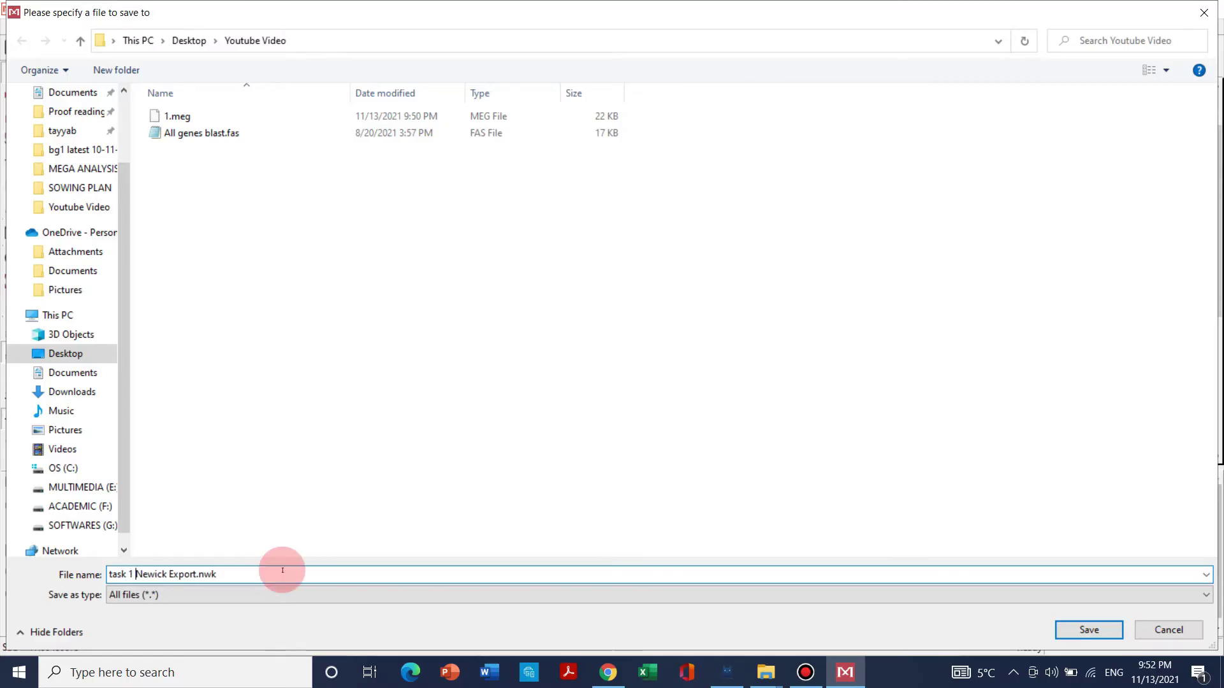
{"action": "left_click", "coordinate": [1098, 631]}
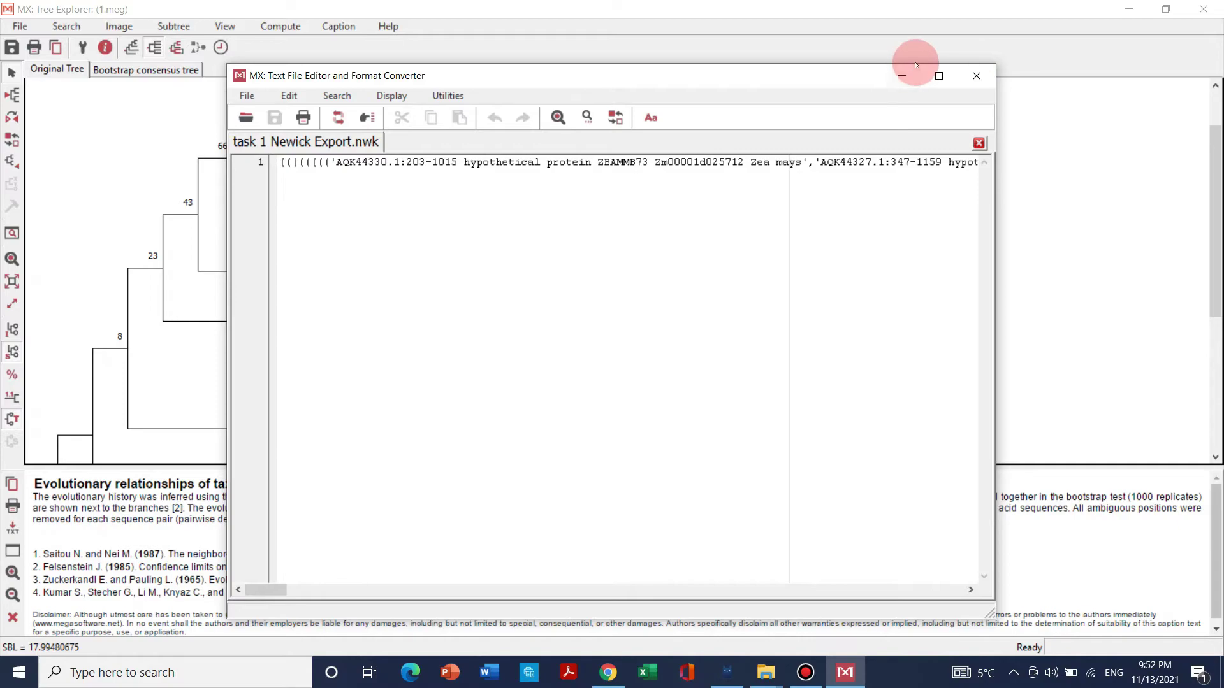
Step: Minimize the text editor and Tree Explorer windows and switch to the iTOL website in Chrome
{"action": "left_click", "coordinate": [916, 66]}
{"action": "left_click", "coordinate": [1129, 9]}
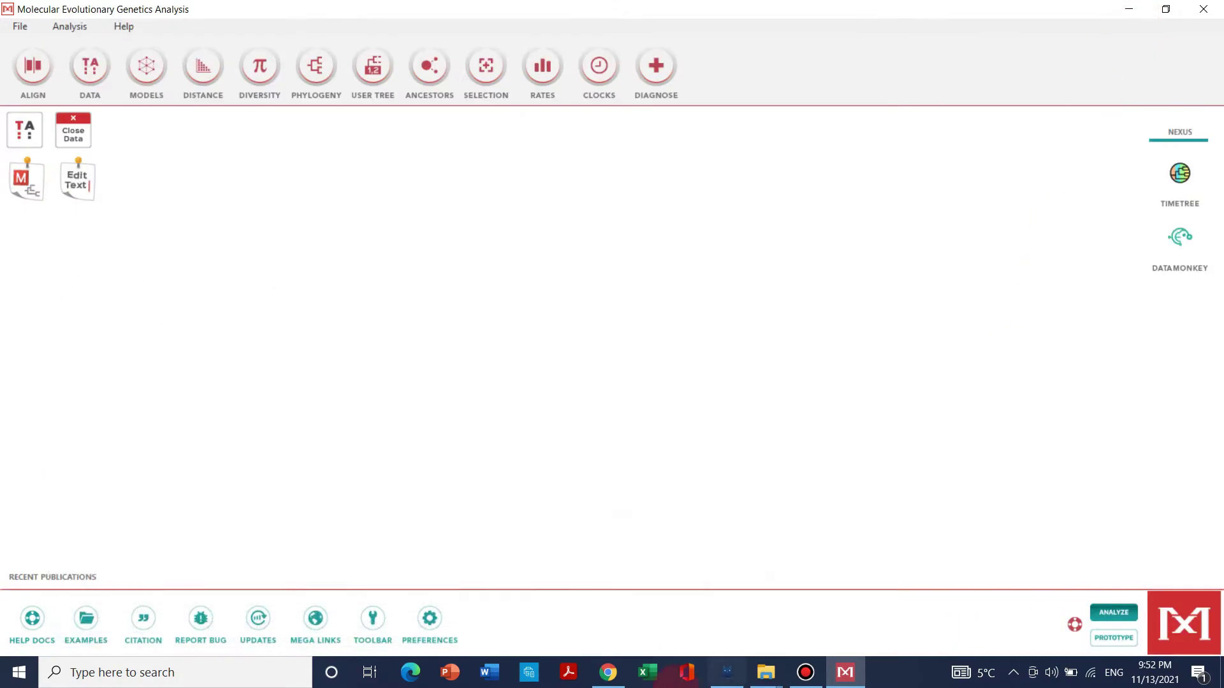
{"action": "left_click", "coordinate": [611, 669]}
Step: Look over the iTOL home page's sections on annotation, display modes, support values and tree management
{"action": "scroll", "coordinate": [751, 315], "scroll_direction": "up", "scroll_amount": 10}
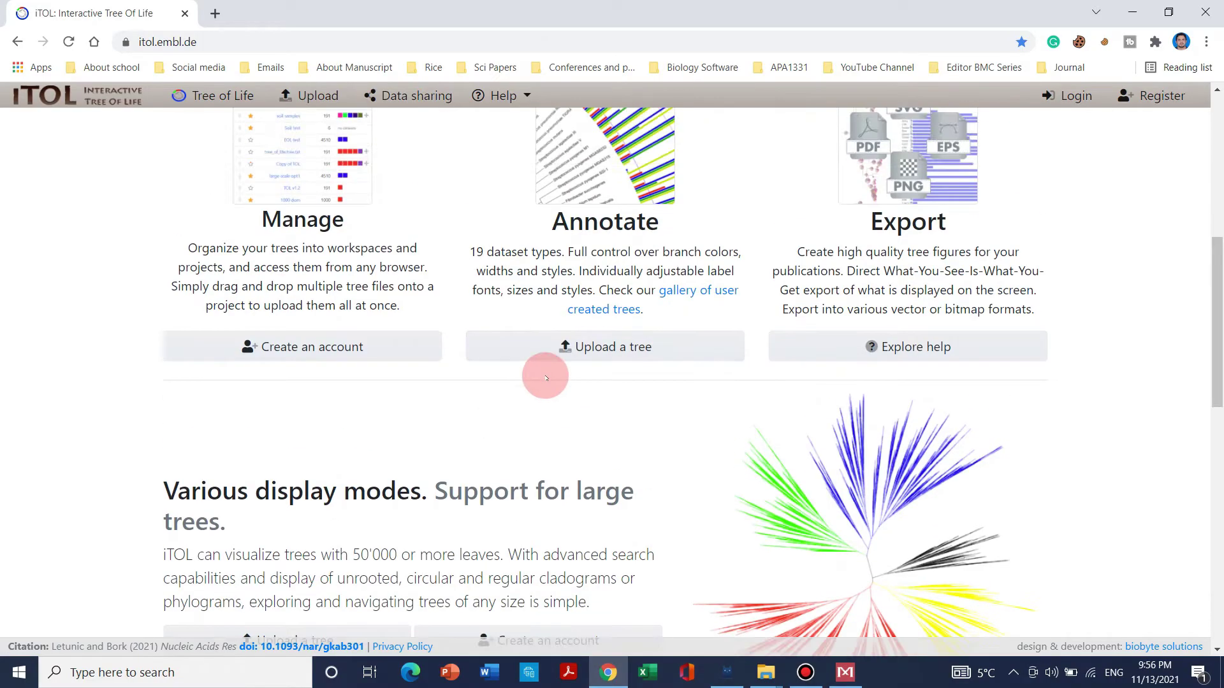
{"action": "scroll", "coordinate": [541, 377], "scroll_direction": "down", "scroll_amount": 7}
{"action": "scroll", "coordinate": [553, 377], "scroll_direction": "up", "scroll_amount": 4}
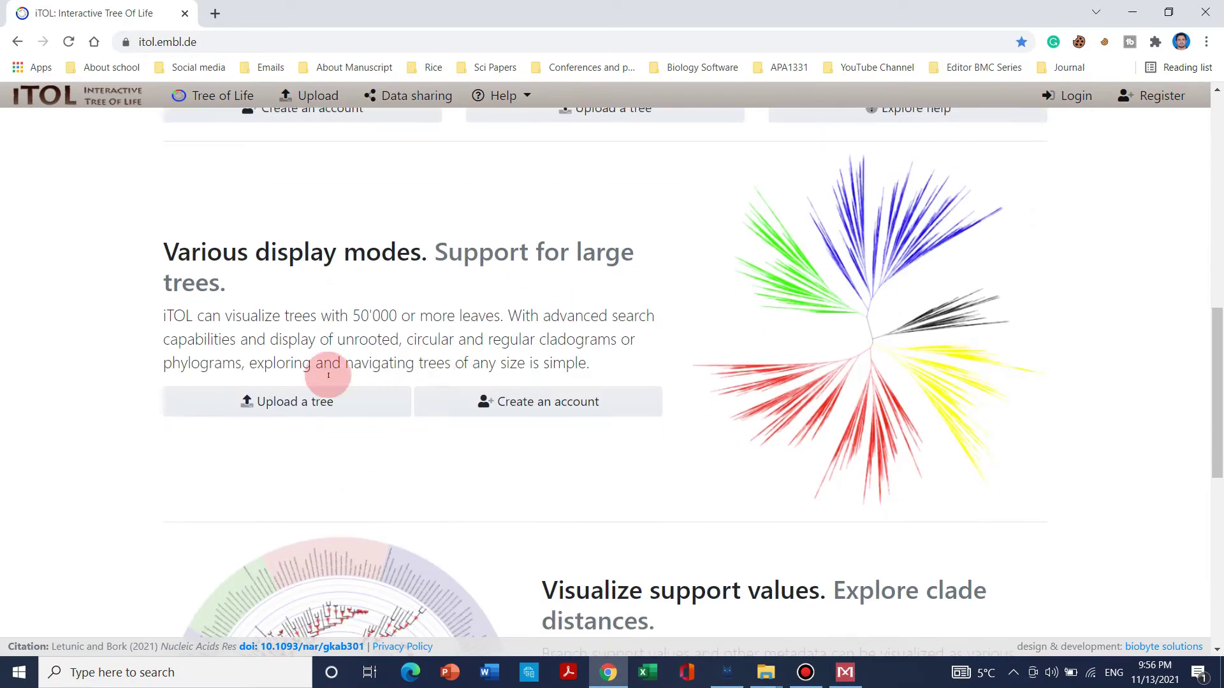
{"action": "scroll", "coordinate": [860, 437], "scroll_direction": "down", "scroll_amount": 8}
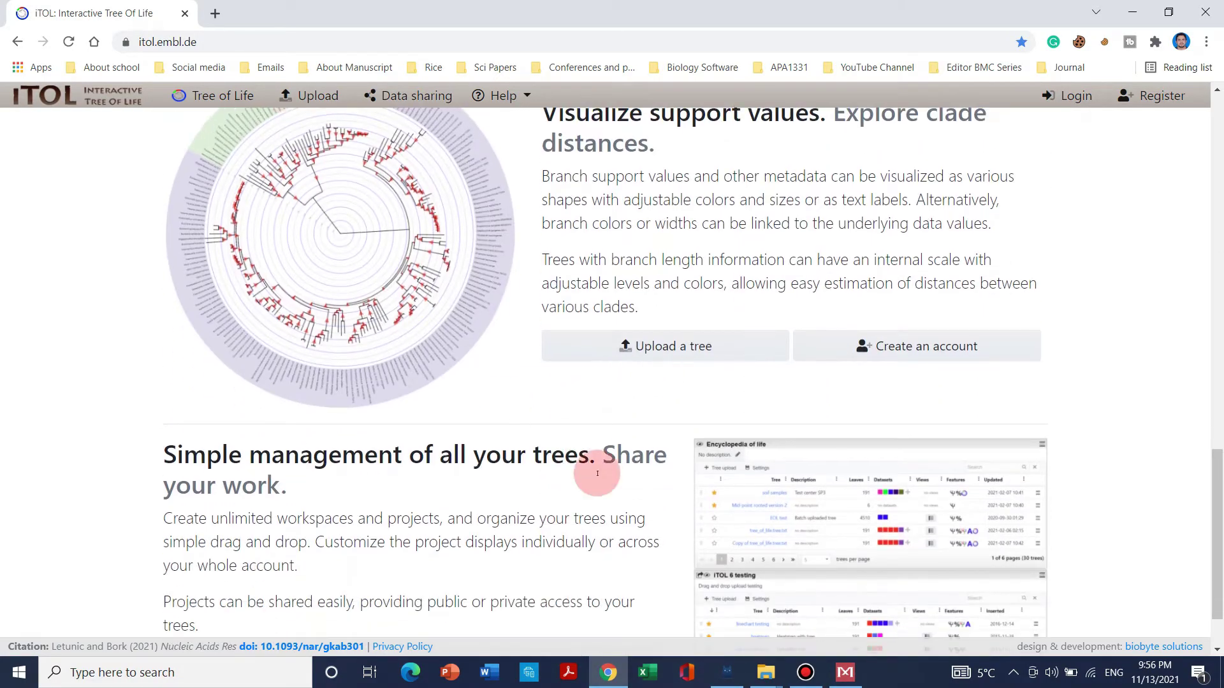
{"action": "scroll", "coordinate": [656, 414], "scroll_direction": "down", "scroll_amount": 1}
{"action": "scroll", "coordinate": [446, 344], "scroll_direction": "up", "scroll_amount": 8}
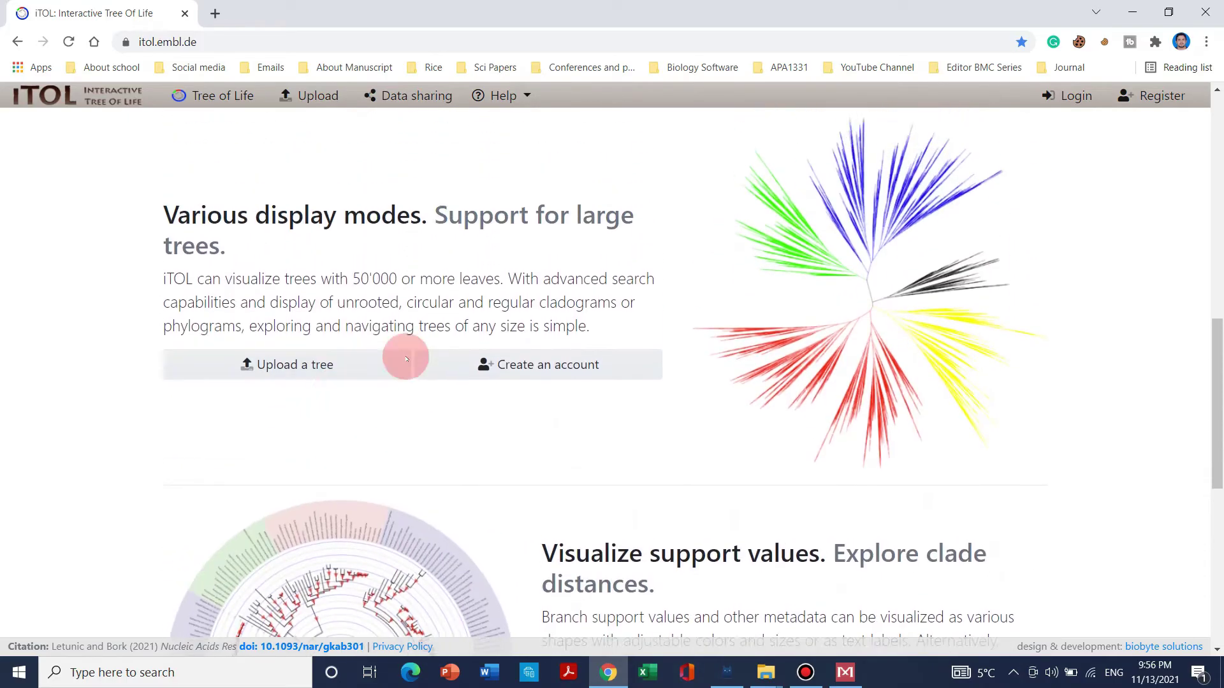
{"action": "scroll", "coordinate": [406, 359], "scroll_direction": "up", "scroll_amount": 3}
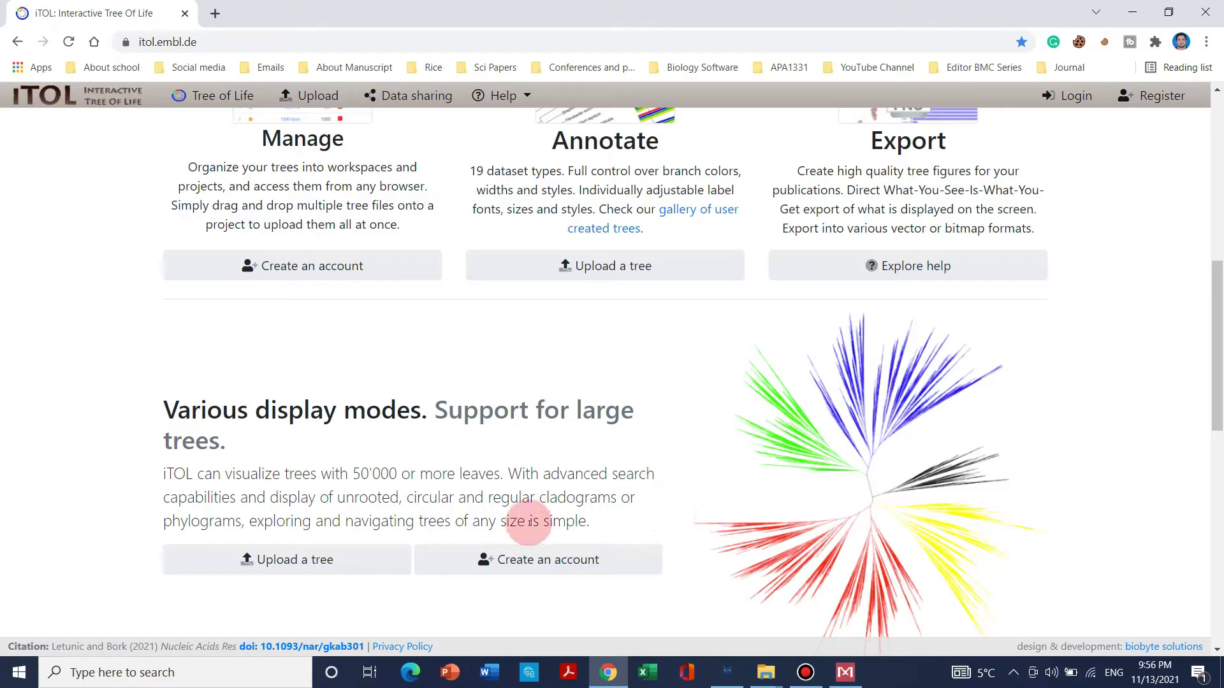
{"action": "scroll", "coordinate": [382, 485], "scroll_direction": "down", "scroll_amount": 4}
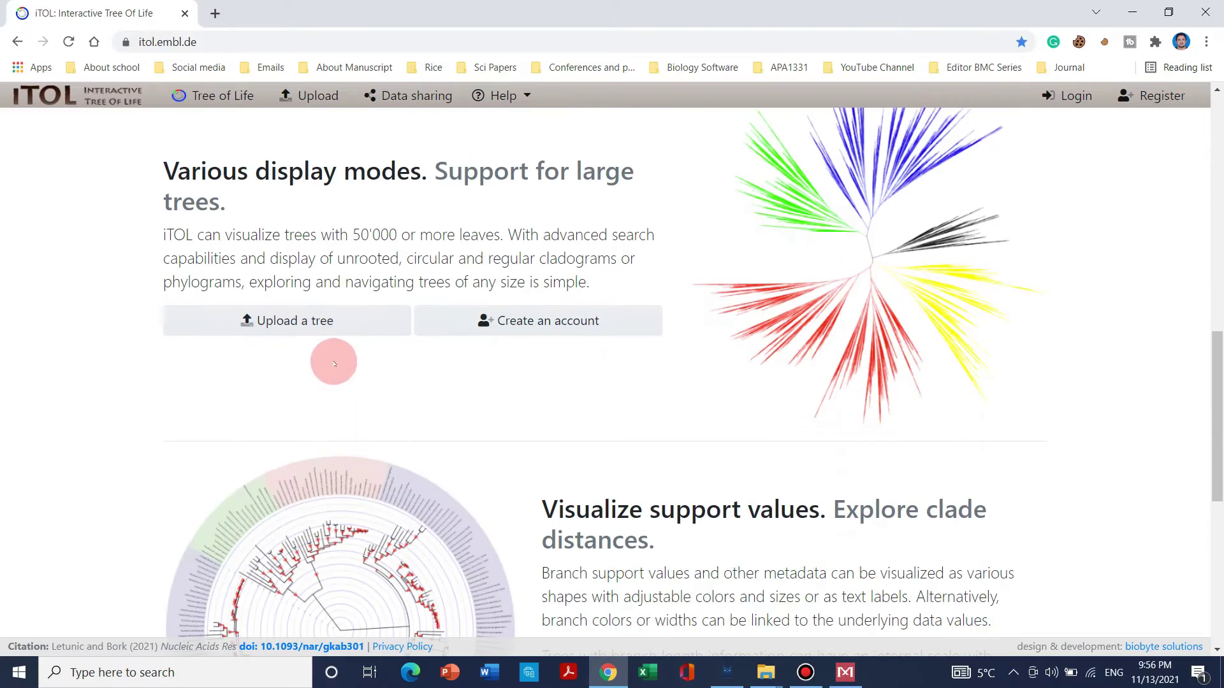
Step: Upload task 1.nwk from the Youtube Video folder to iTOL as a new tree named Task 1
{"action": "left_click", "coordinate": [273, 328]}
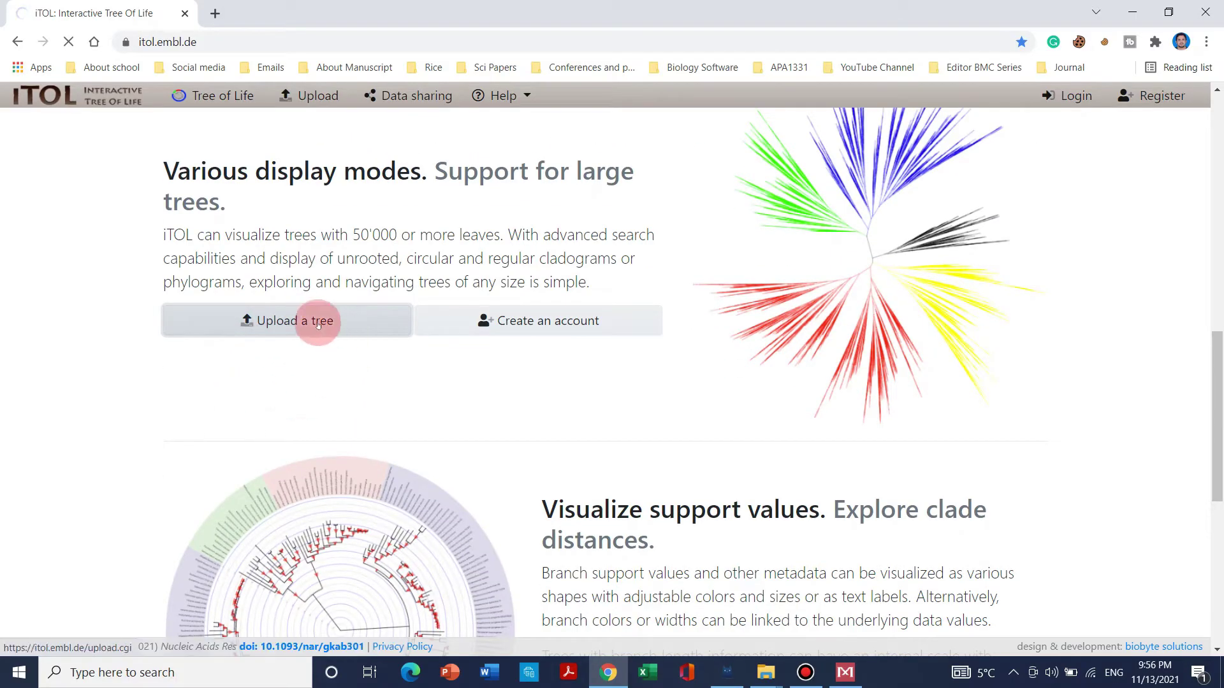
{"action": "scroll", "coordinate": [422, 439], "scroll_direction": "down", "scroll_amount": 2}
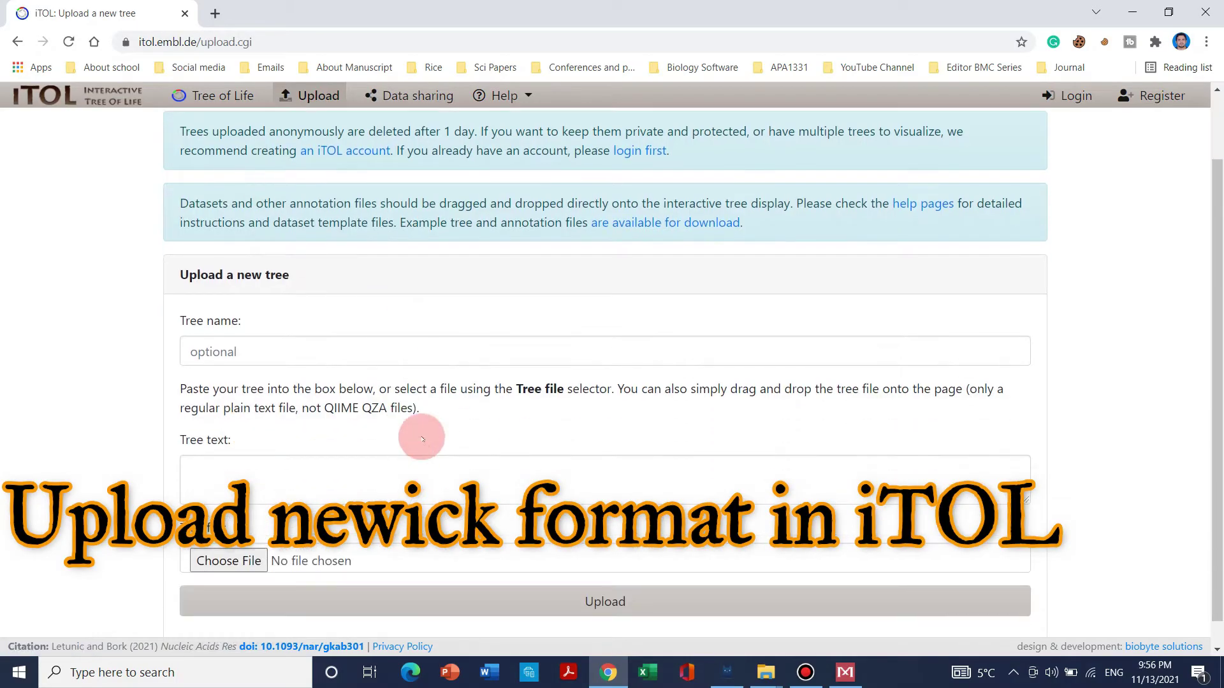
{"action": "left_click", "coordinate": [343, 350]}
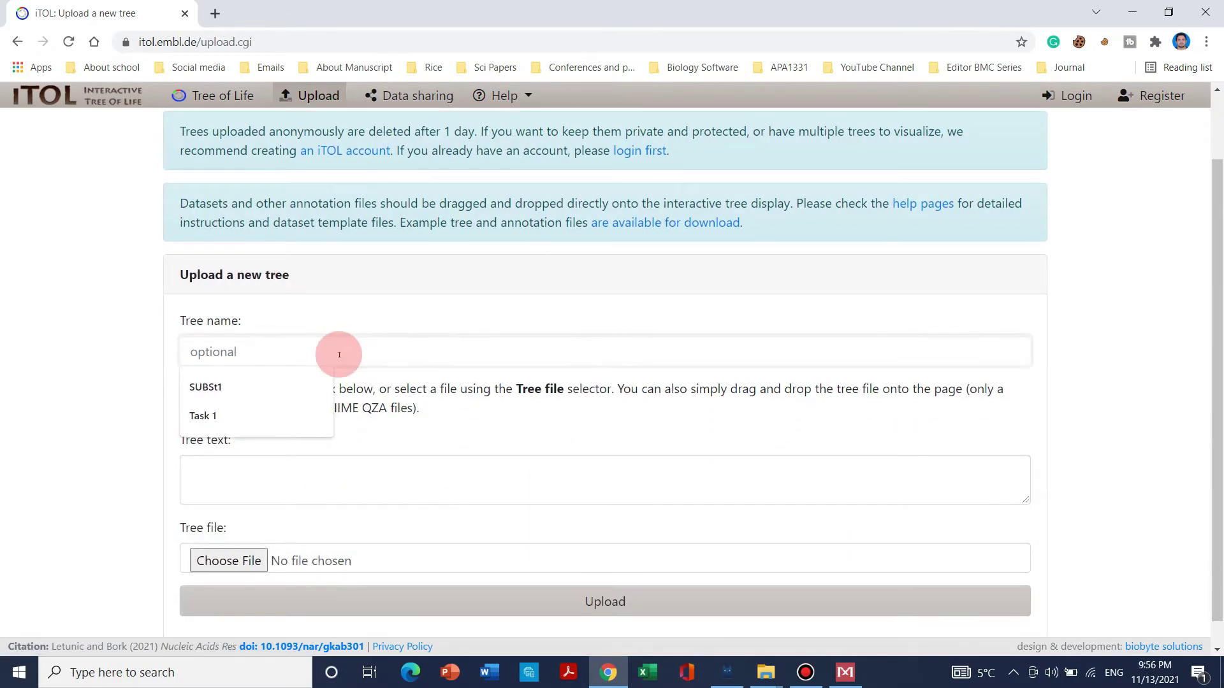
{"action": "left_click", "coordinate": [293, 415]}
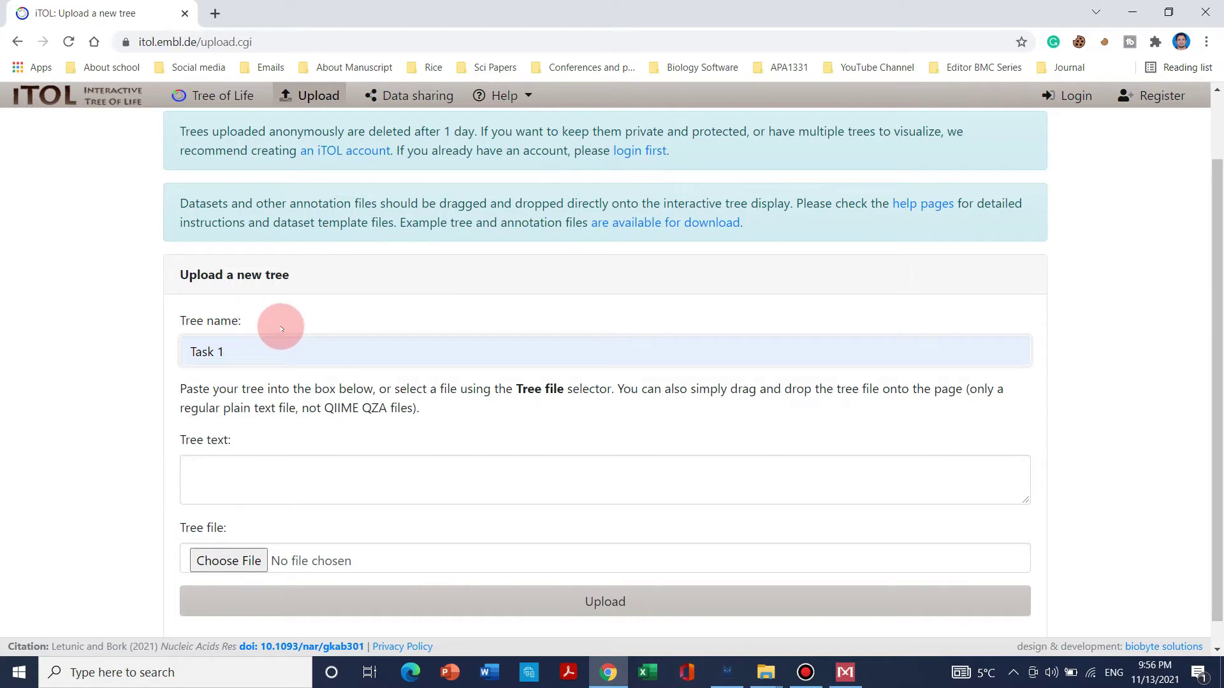
{"action": "scroll", "coordinate": [266, 605], "scroll_direction": "down", "scroll_amount": 1}
{"action": "left_click", "coordinate": [244, 531]}
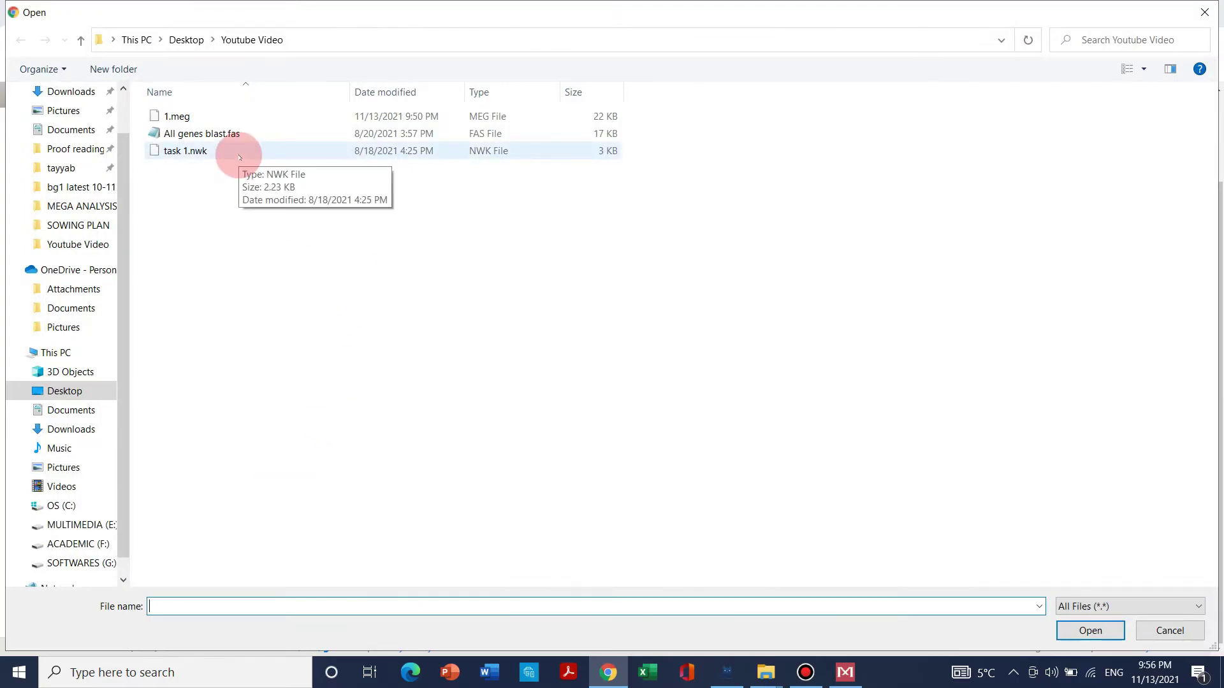
{"action": "double_click", "coordinate": [240, 157]}
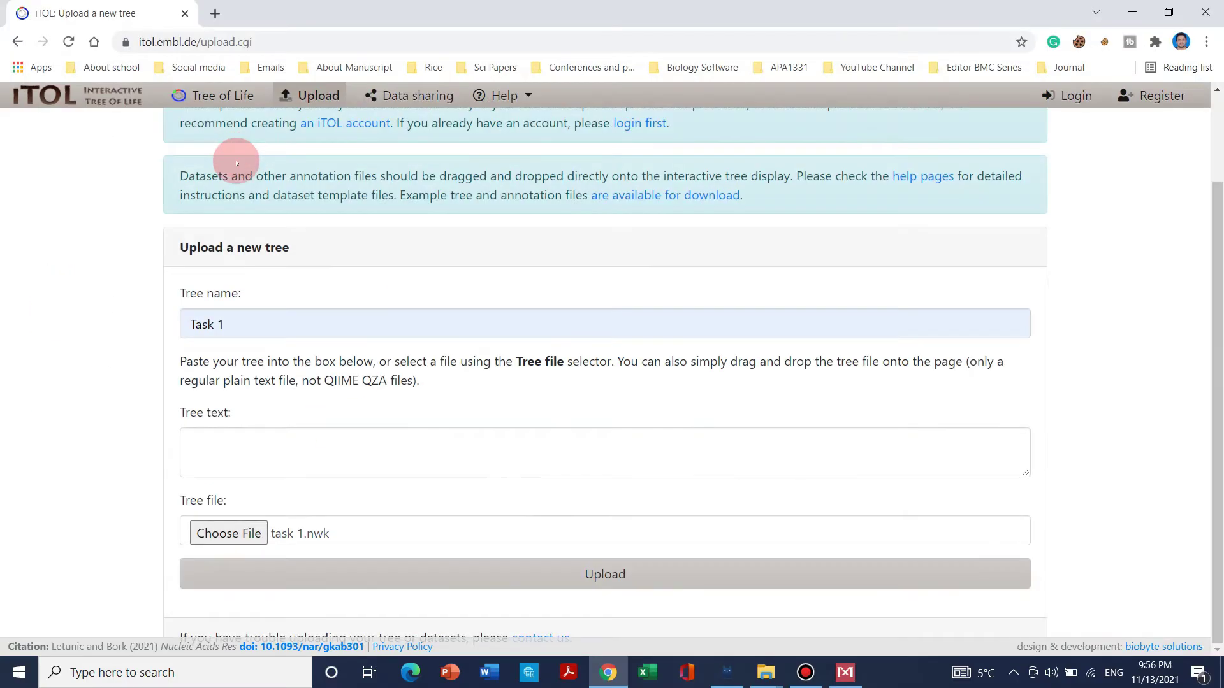
{"action": "left_click", "coordinate": [708, 570]}
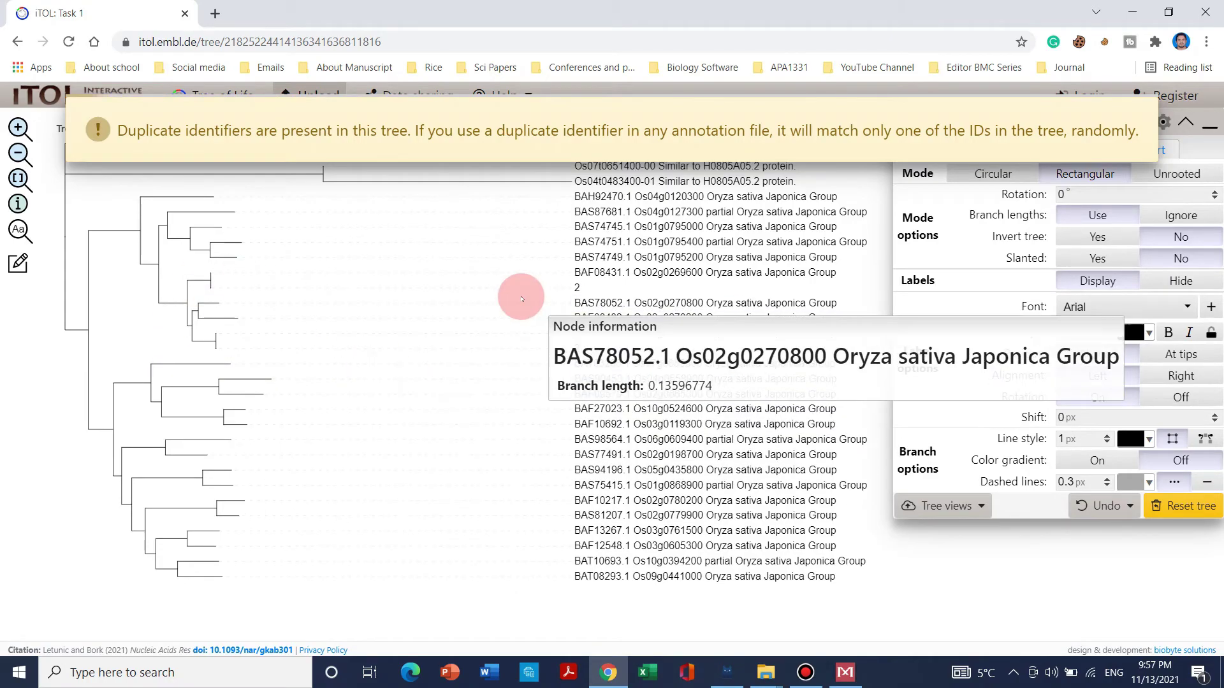
Step: Dismiss the duplicate-identifiers notice covering the uploaded tree and show the basic display controls
{"action": "scroll", "coordinate": [519, 295], "scroll_direction": "up", "scroll_amount": 1}
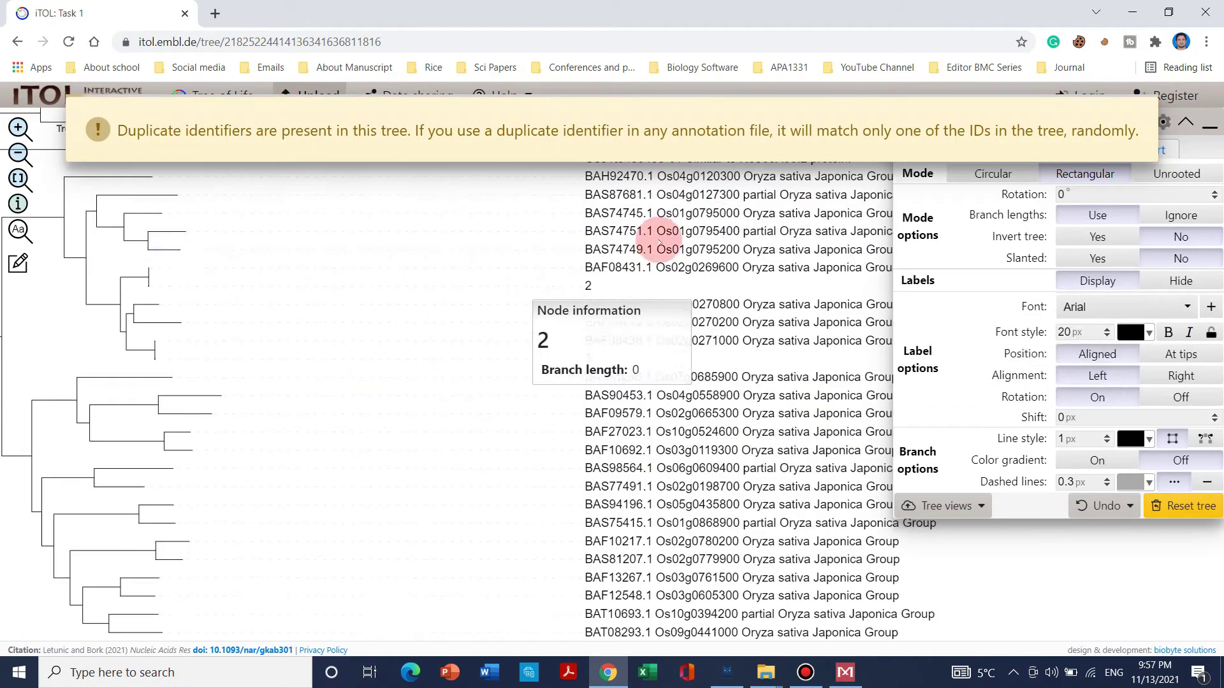
{"action": "left_click", "coordinate": [1124, 95]}
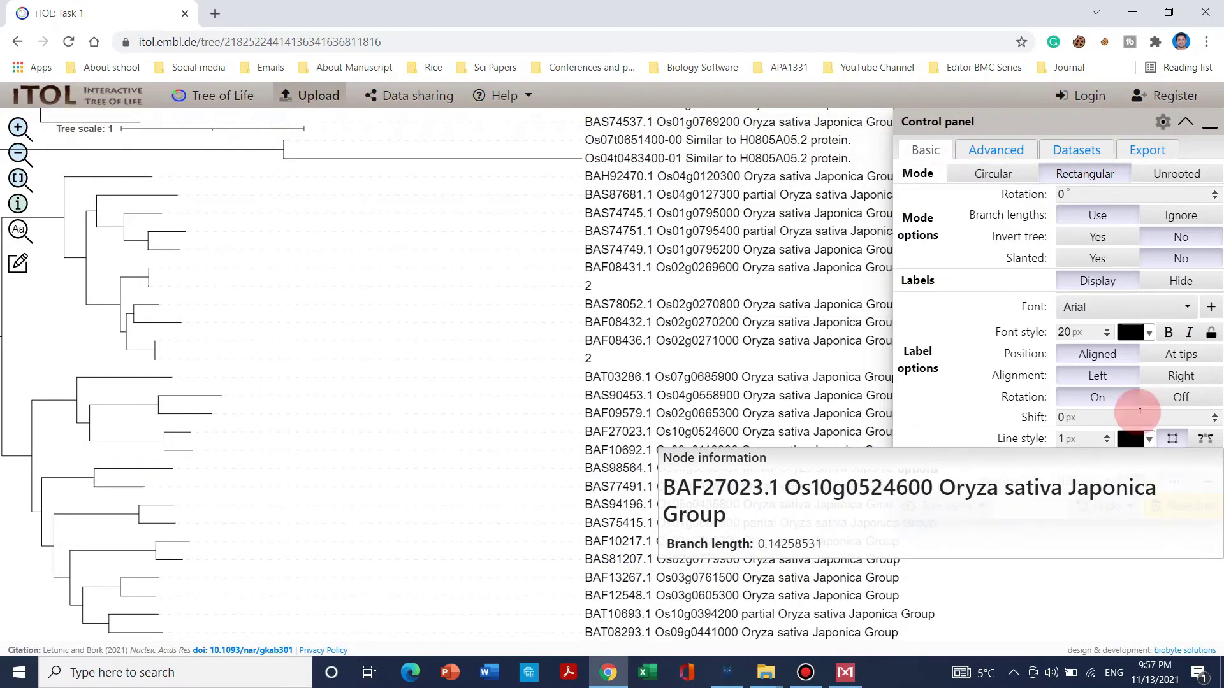
{"action": "left_click", "coordinate": [927, 151]}
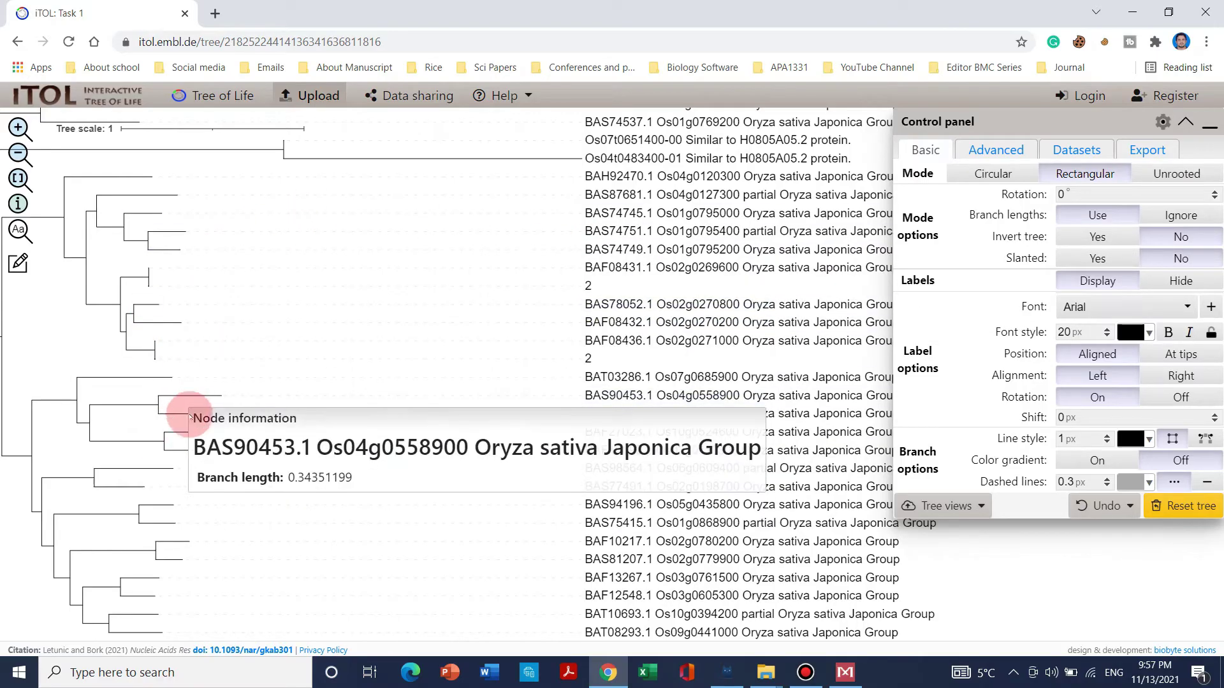
Step: Display the Task 1 tree in circular mode and examine its branches and leaf labels
{"action": "left_click", "coordinate": [1007, 174]}
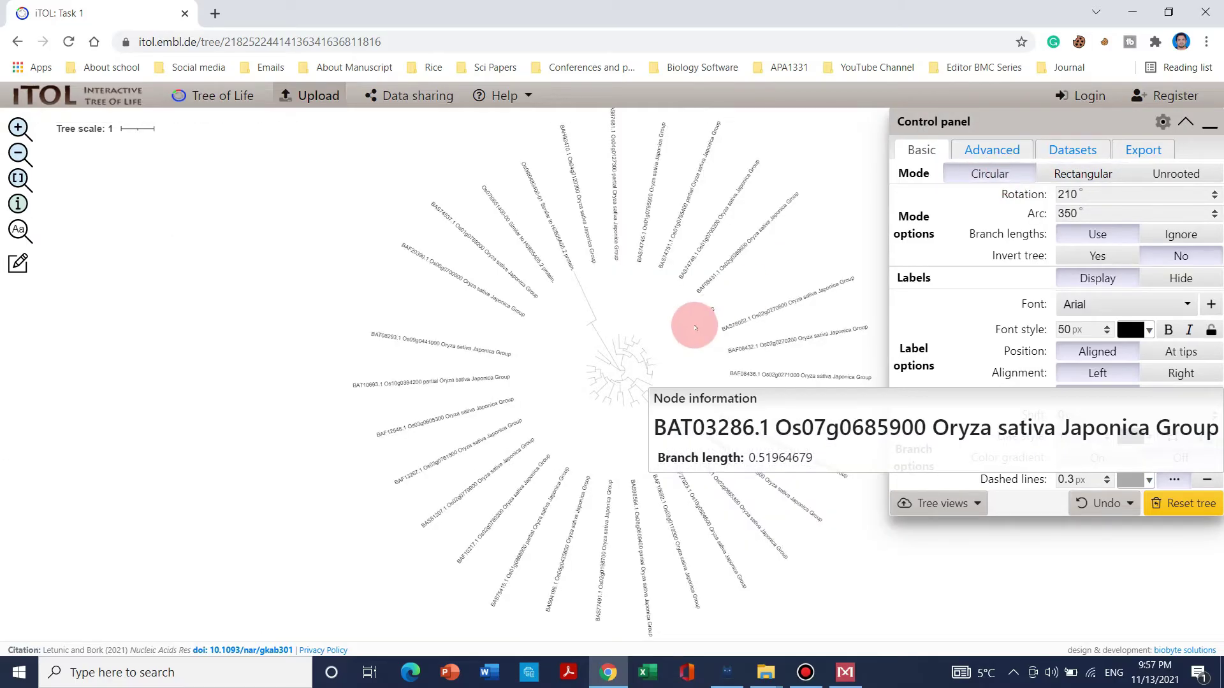
{"action": "scroll", "coordinate": [533, 381], "scroll_direction": "up", "scroll_amount": 3}
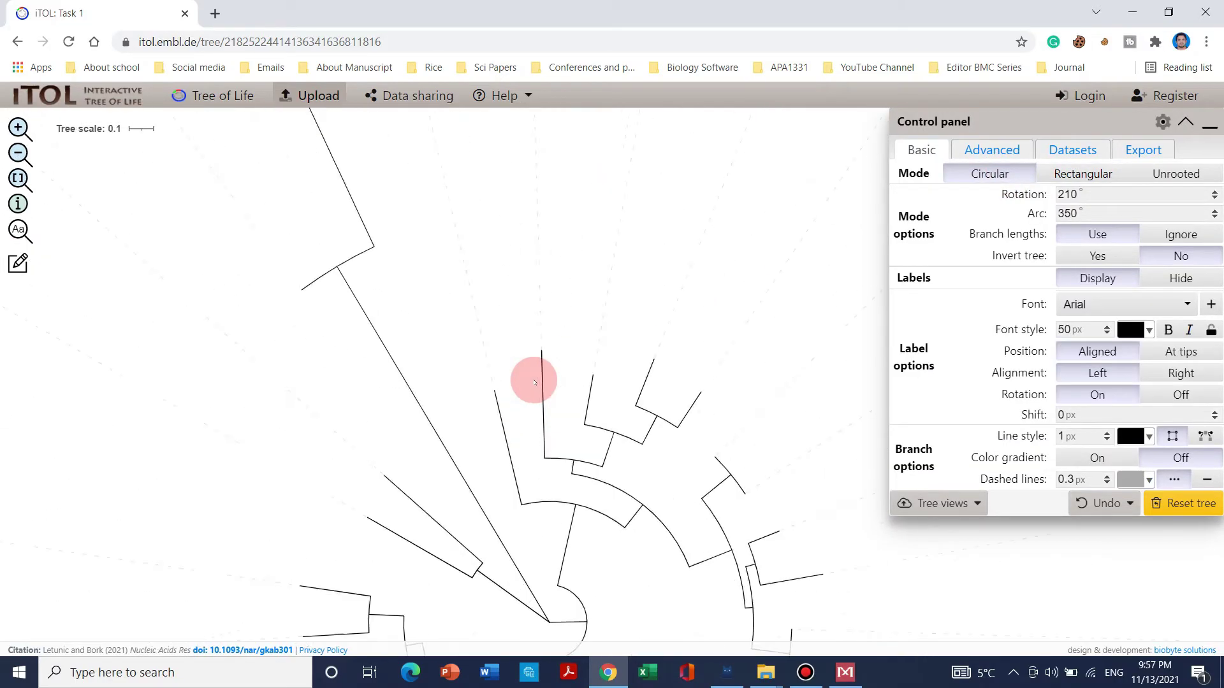
{"action": "scroll", "coordinate": [615, 355], "scroll_direction": "down", "scroll_amount": 5}
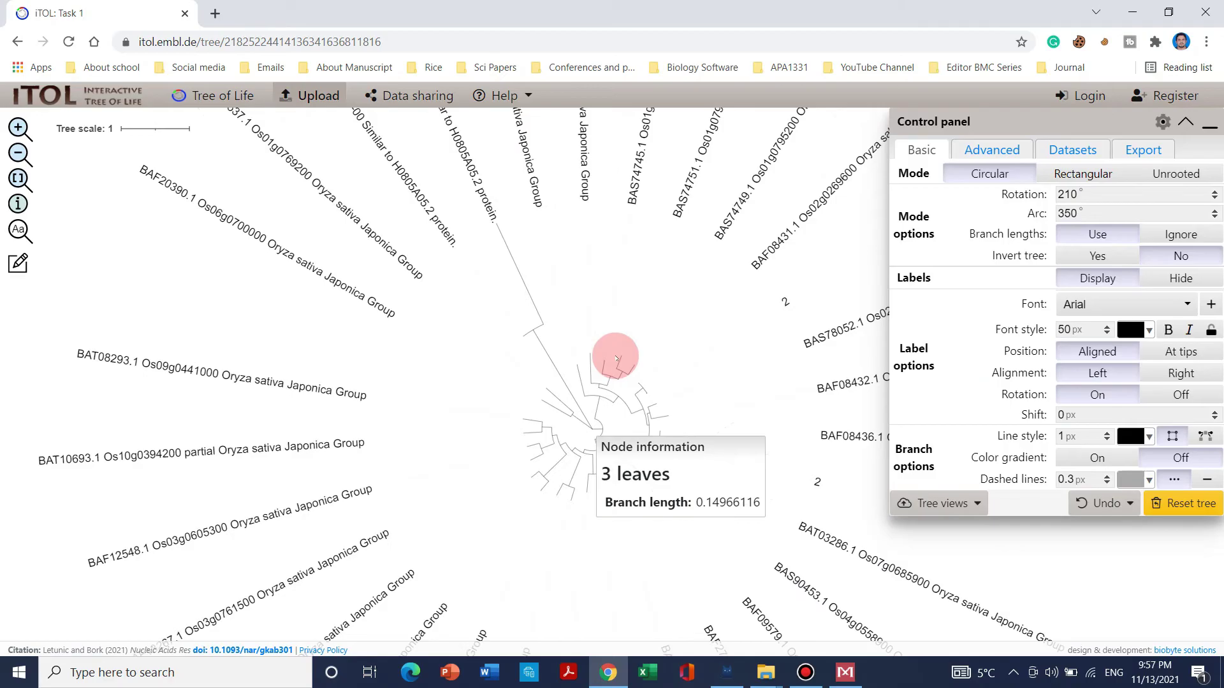
Step: Switch the tree display to unrooted mode and examine the whole layout
{"action": "left_click", "coordinate": [1162, 172]}
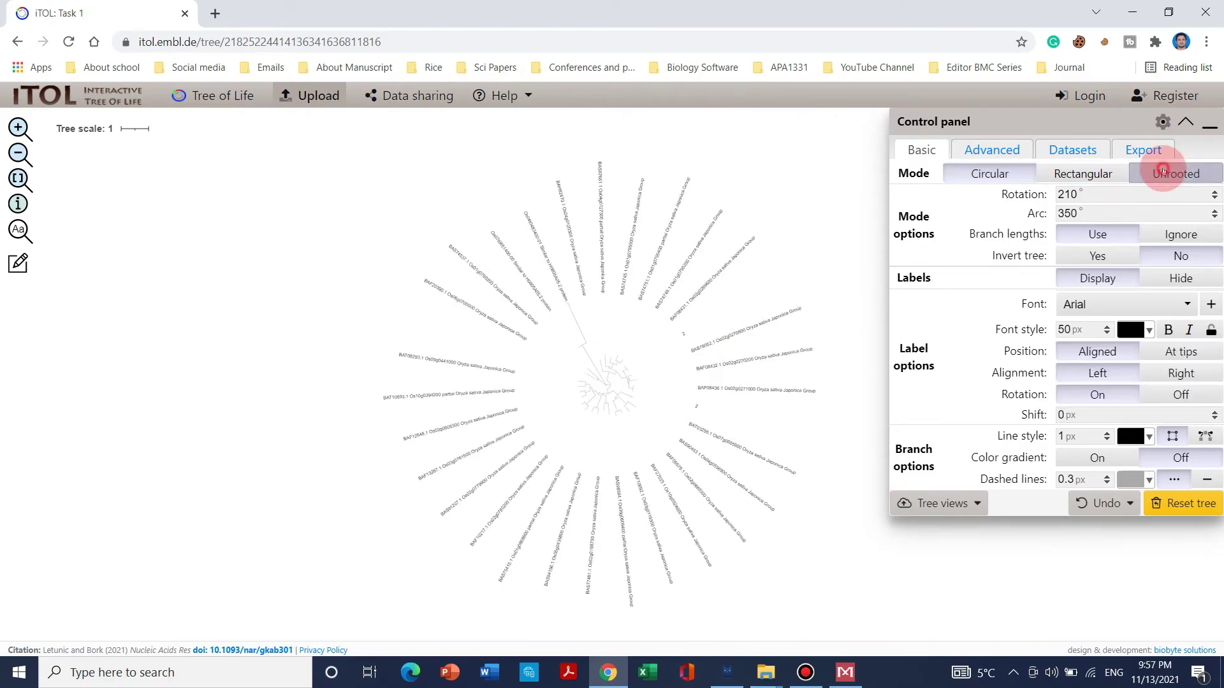
{"action": "left_click_drag", "start_coordinate": [650, 396], "coordinate": [775, 312]}
{"action": "scroll", "coordinate": [754, 300], "scroll_direction": "down", "scroll_amount": 6}
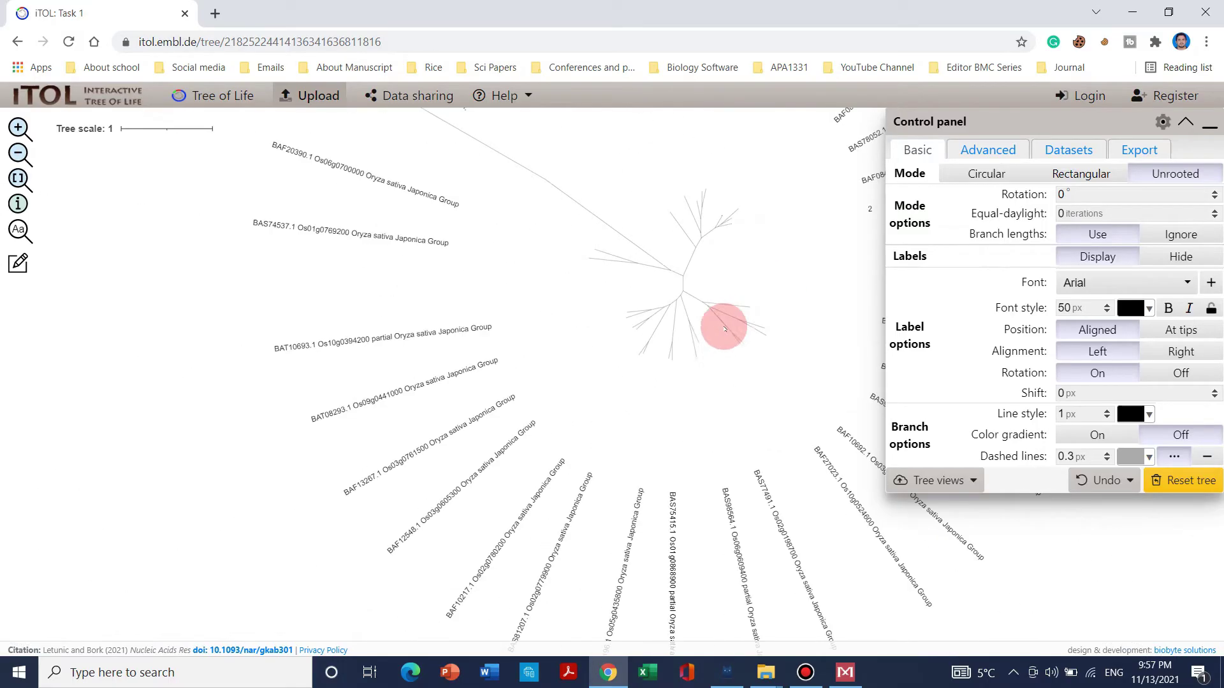
{"action": "scroll", "coordinate": [638, 383], "scroll_direction": "down", "scroll_amount": 4}
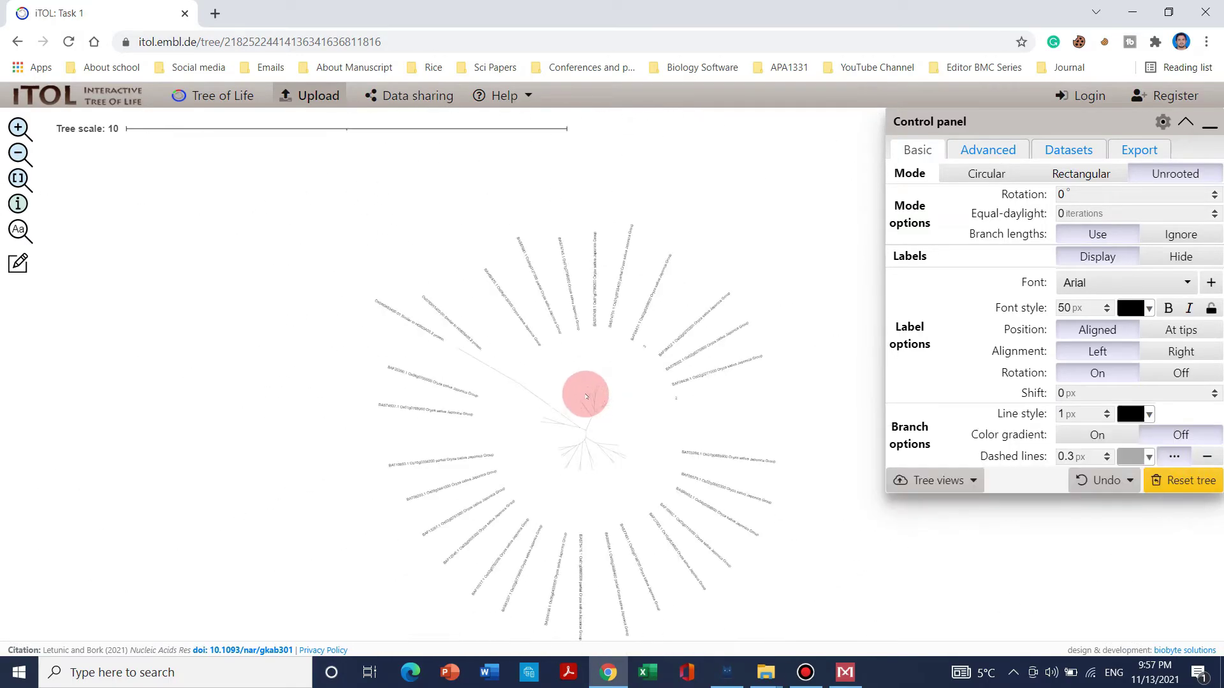
Step: Display the tree in rectangular mode with branch lengths ignored
{"action": "left_click", "coordinate": [996, 174]}
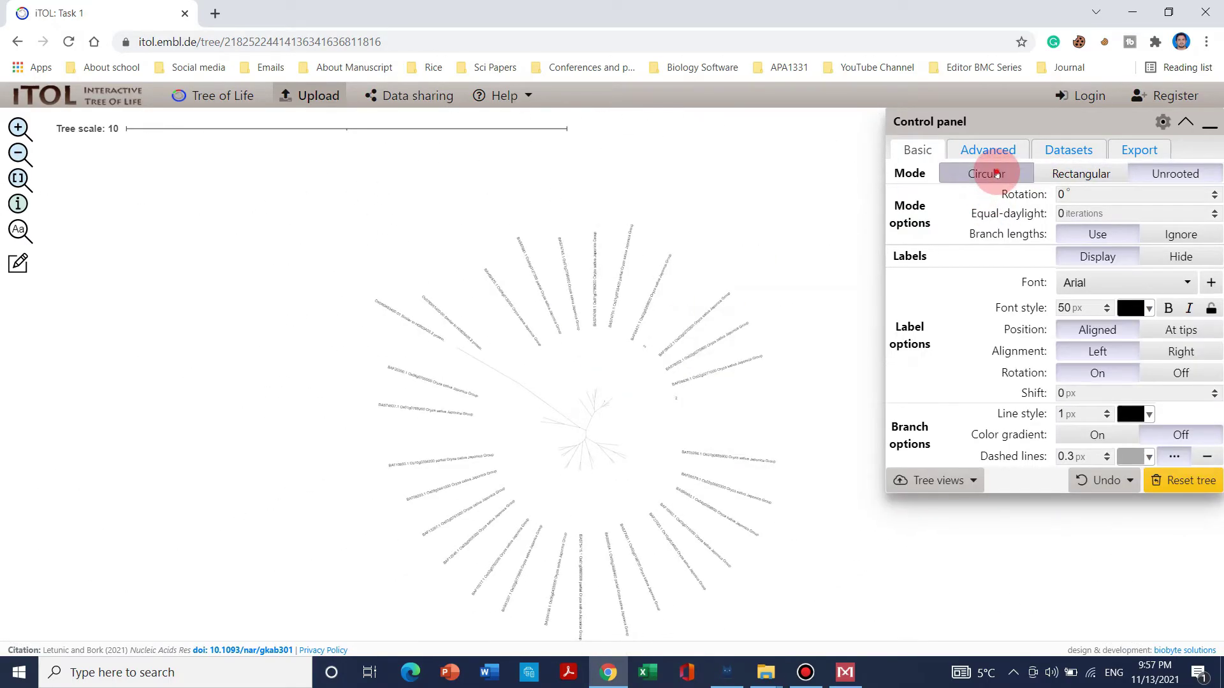
{"action": "left_click", "coordinate": [1075, 176]}
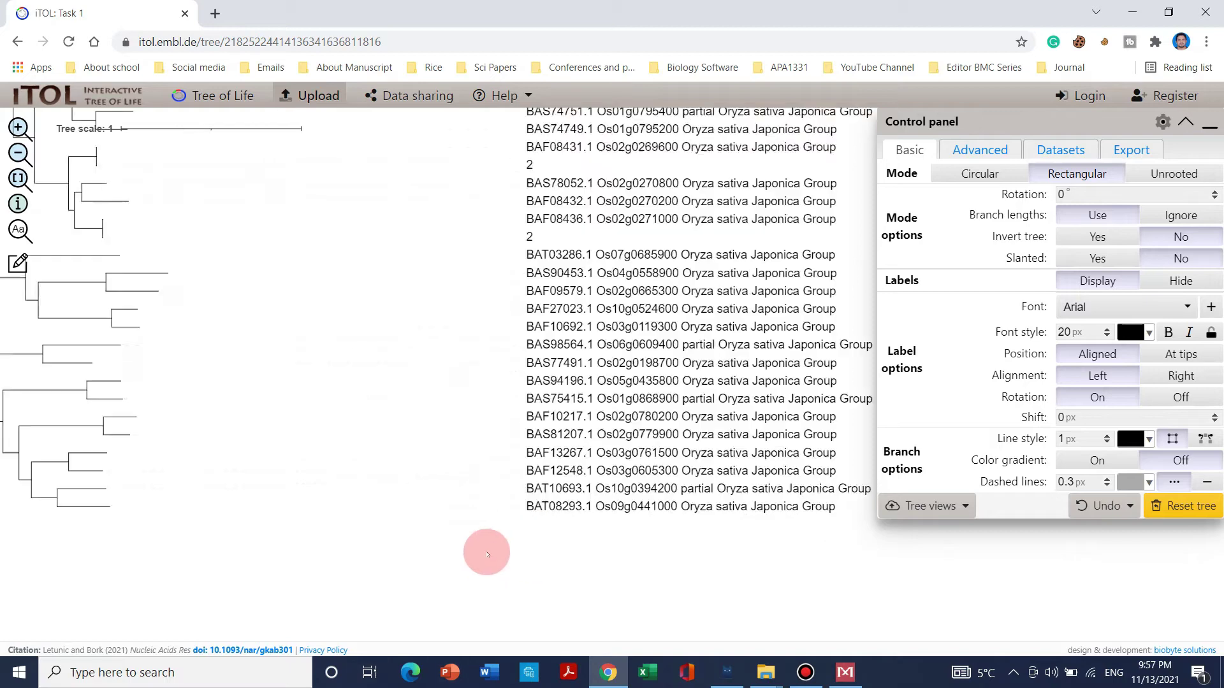
{"action": "mouse_move", "coordinate": [345, 218]}
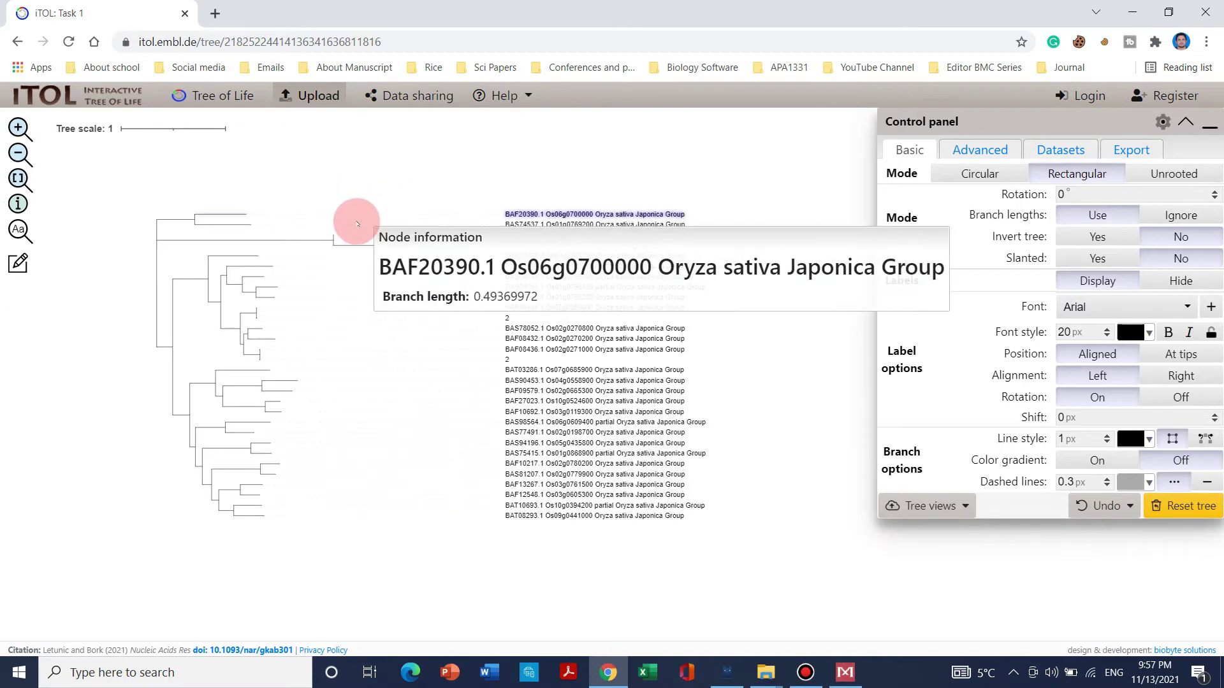
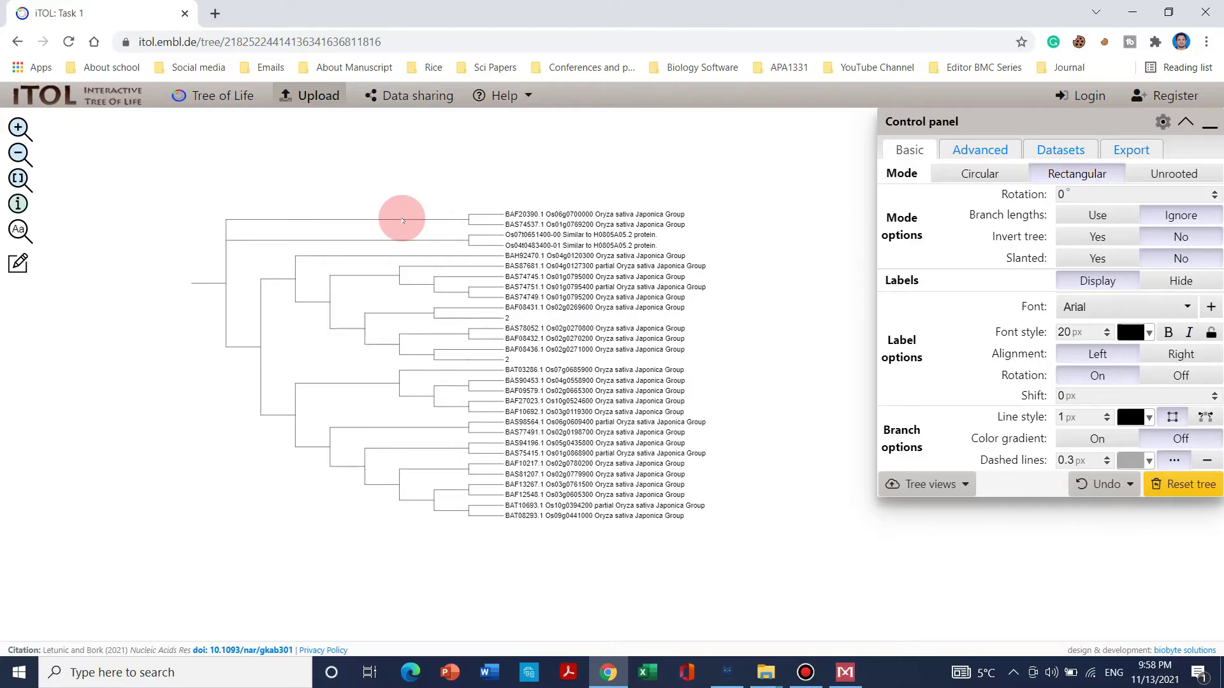
Step: Color the branch leading to the BAF20390.1 and BAS74537.1 clade light green, for this node only
{"action": "mouse_move", "coordinate": [427, 223]}
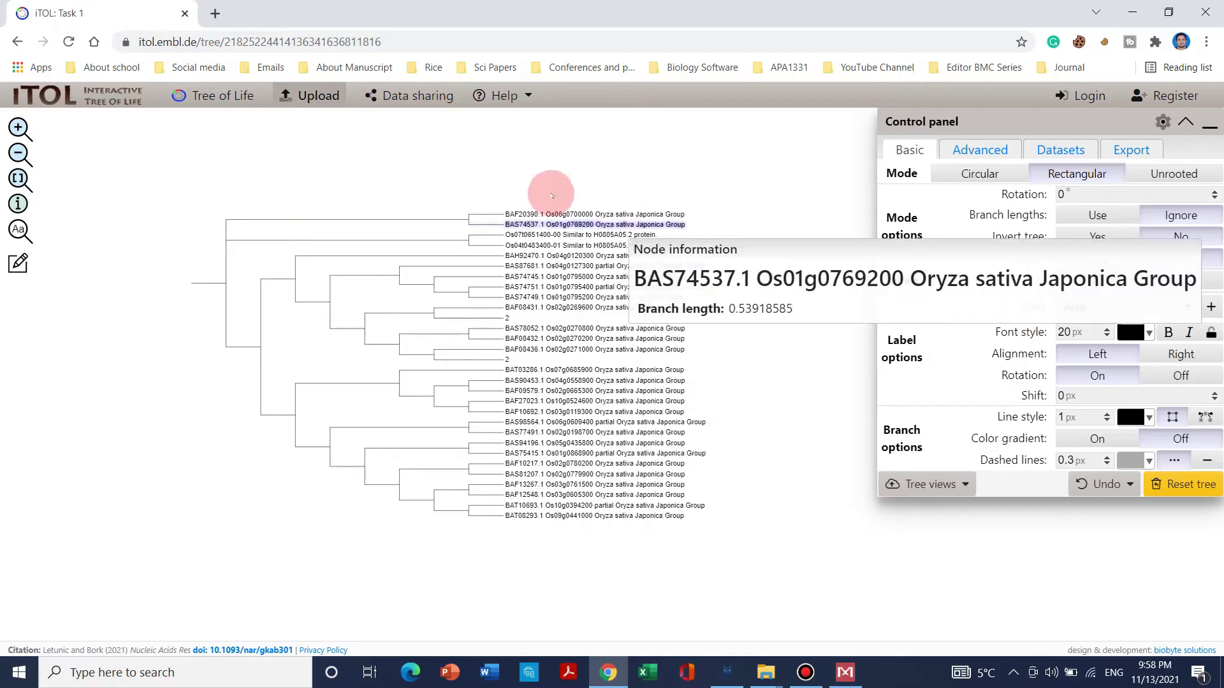
{"action": "left_click", "coordinate": [407, 220]}
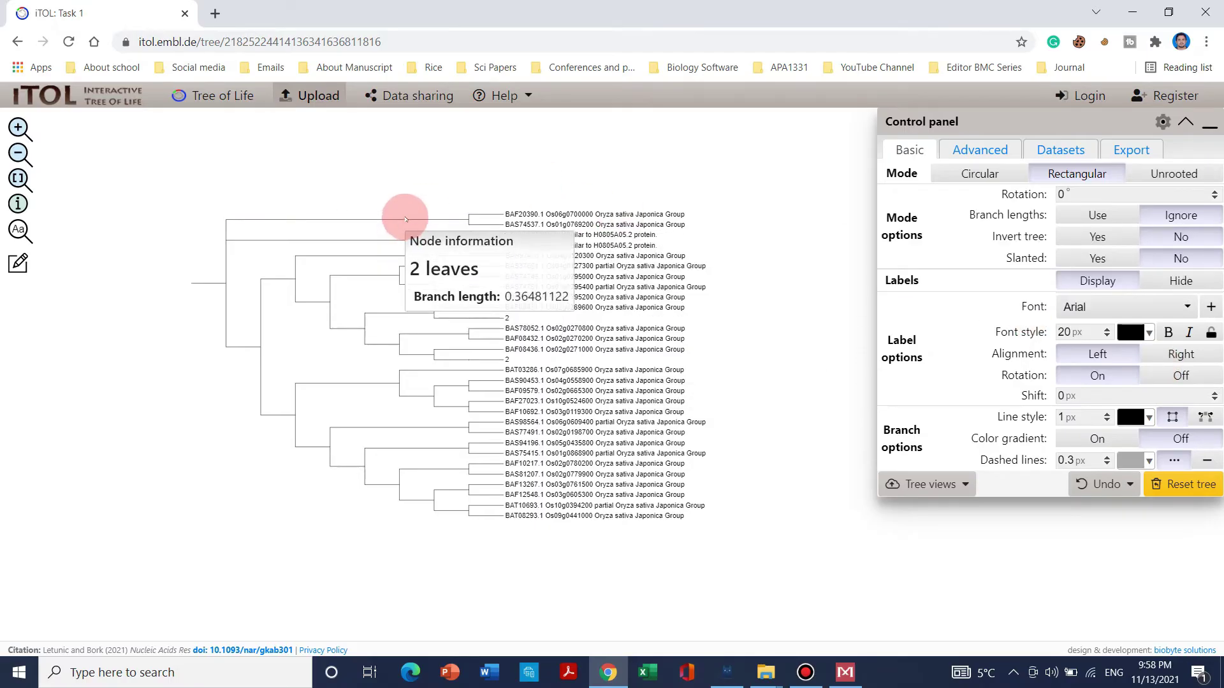
{"action": "left_click", "coordinate": [406, 223]}
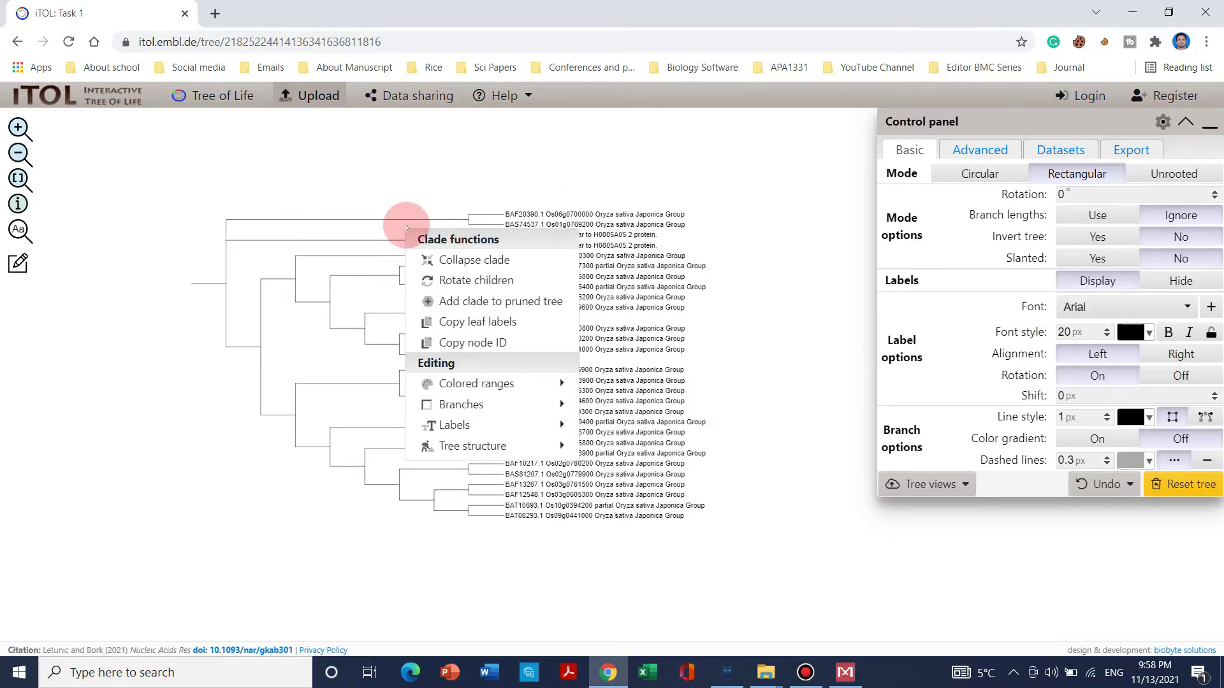
{"action": "mouse_move", "coordinate": [524, 389]}
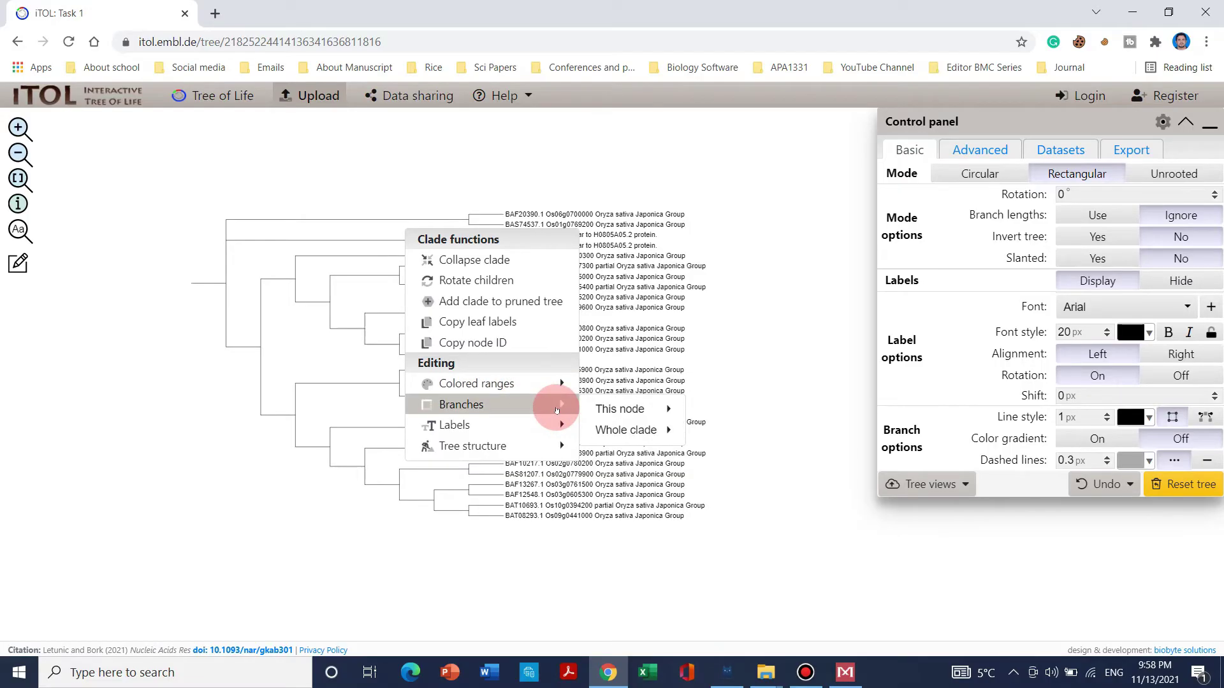
{"action": "mouse_move", "coordinate": [649, 416]}
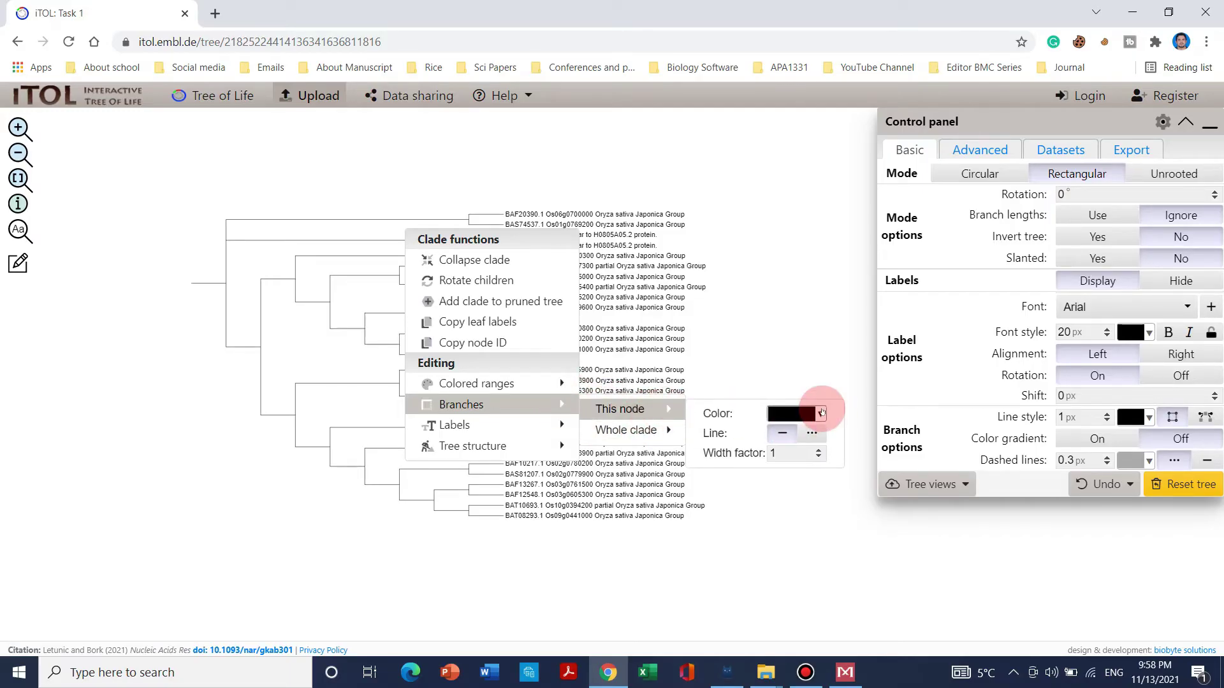
{"action": "left_click", "coordinate": [822, 412]}
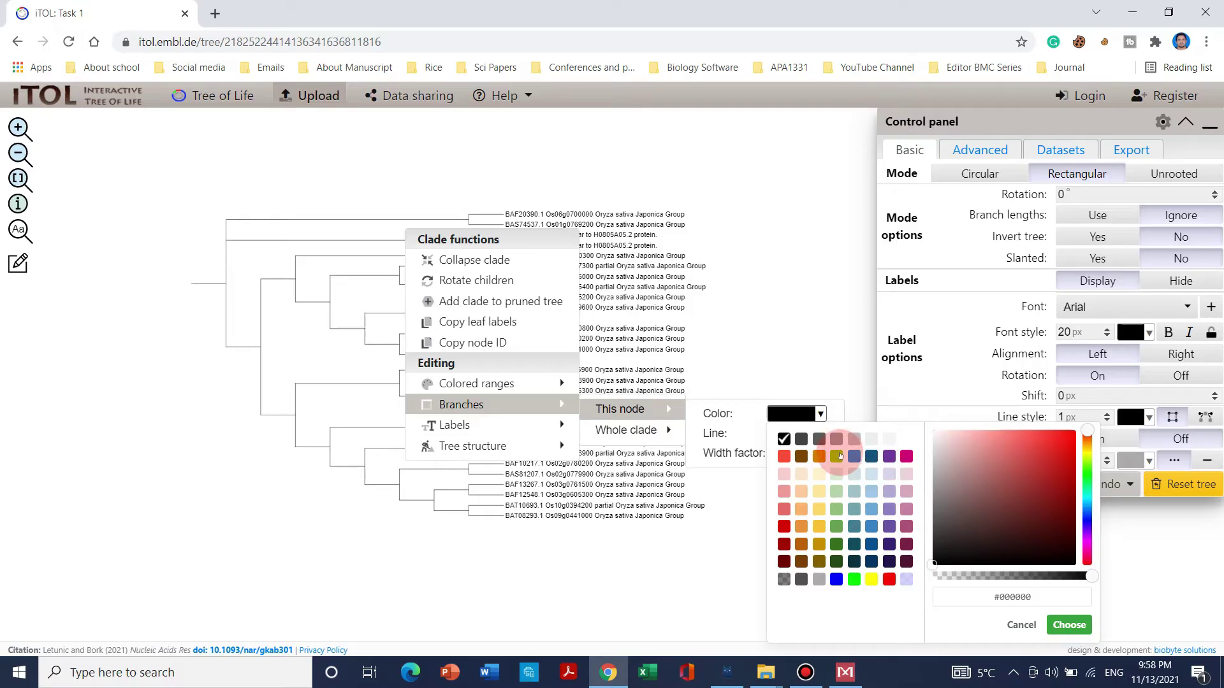
{"action": "left_click", "coordinate": [836, 457]}
{"action": "left_click", "coordinate": [1071, 624]}
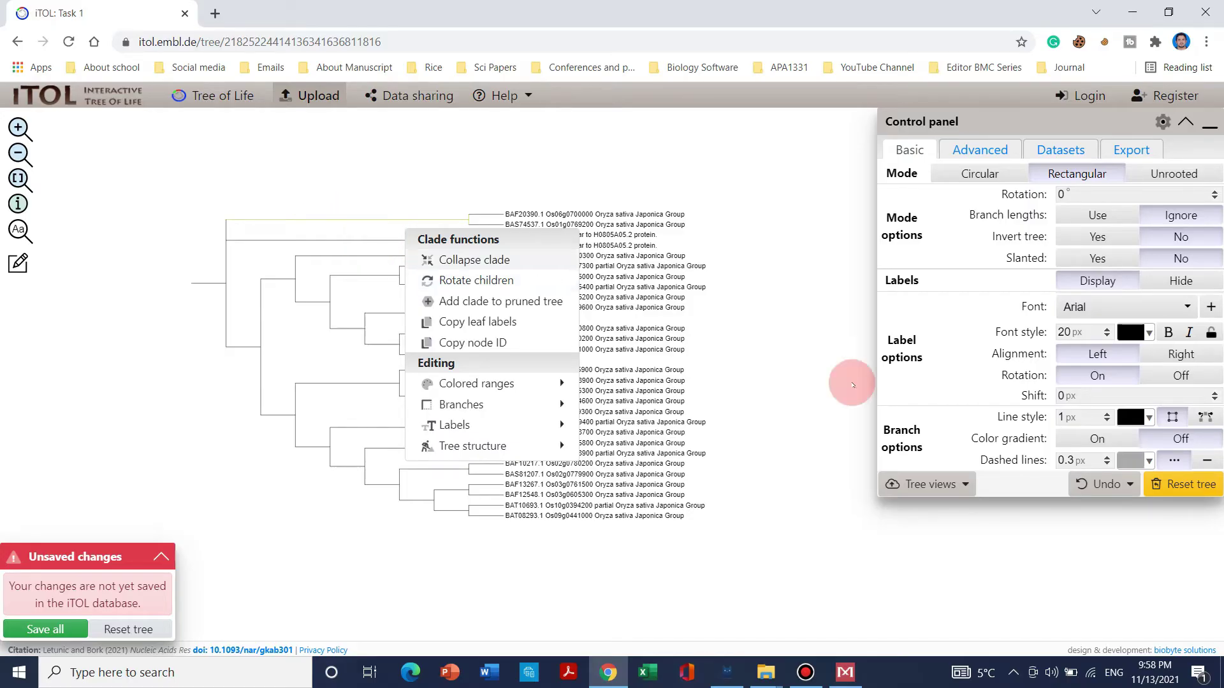
Step: Set the line width of the tree's branches to 7 px
{"action": "left_click", "coordinate": [1107, 414]}
{"action": "left_click", "coordinate": [1106, 414]}
{"action": "left_click", "coordinate": [1107, 413]}
{"action": "left_click", "coordinate": [1106, 414]}
{"action": "left_click", "coordinate": [1106, 414]}
{"action": "left_click", "coordinate": [1106, 414]}
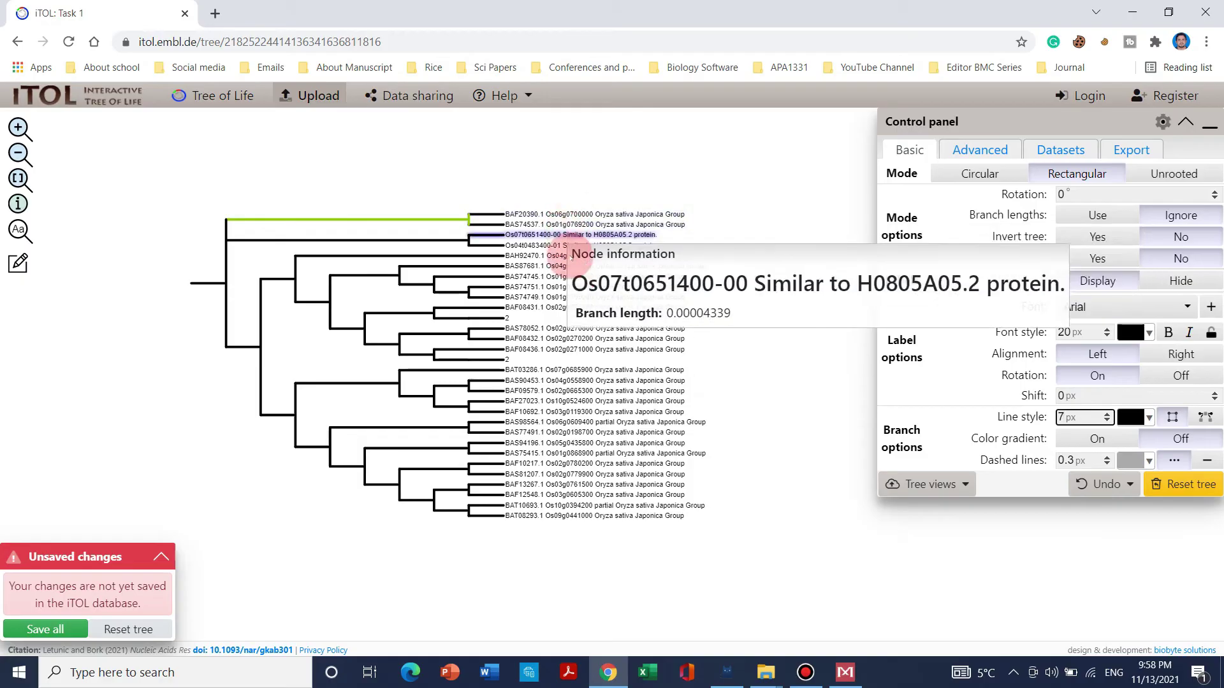
Step: Set the font size of the leaf labels to 31 px
{"action": "left_click", "coordinate": [1107, 329]}
{"action": "left_click", "coordinate": [1107, 329]}
{"action": "left_click", "coordinate": [1107, 330]}
{"action": "left_click", "coordinate": [1107, 330]}
{"action": "left_click", "coordinate": [1107, 330]}
{"action": "left_click", "coordinate": [1107, 330]}
{"action": "left_click", "coordinate": [1107, 329]}
{"action": "left_click", "coordinate": [1106, 330]}
{"action": "left_click", "coordinate": [1107, 330]}
{"action": "left_click", "coordinate": [1107, 330]}
{"action": "left_click", "coordinate": [1106, 330]}
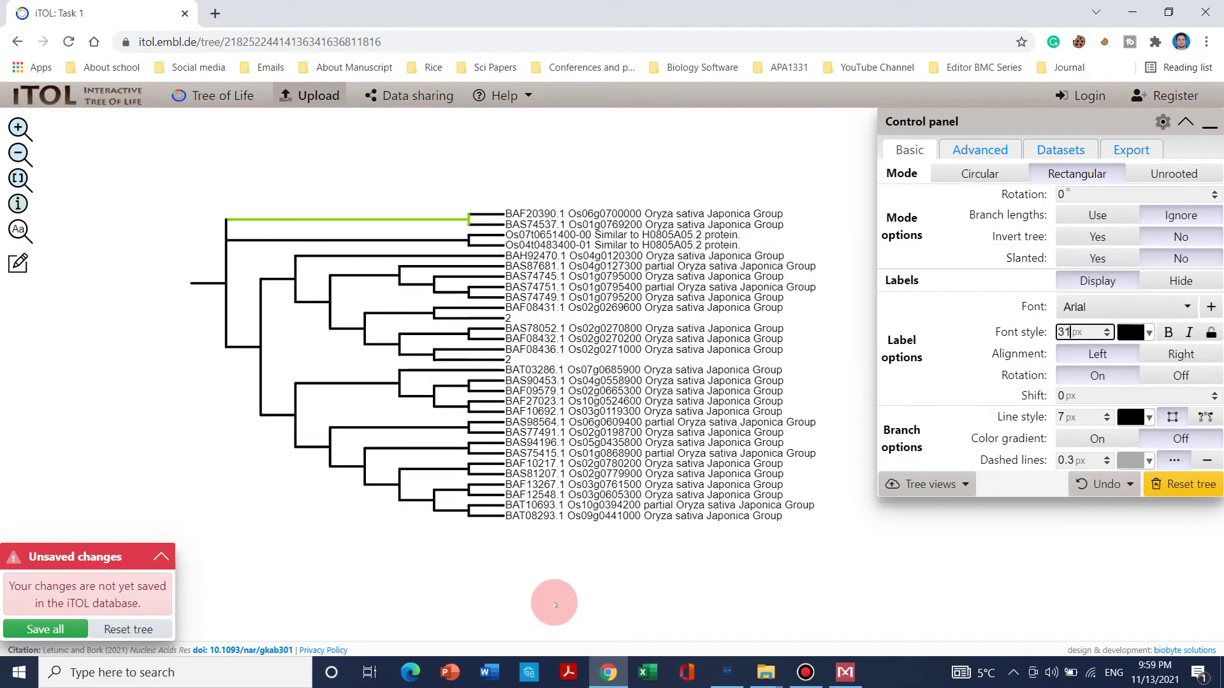
Step: Color the branch of leaf BAF20390.1 red
{"action": "right_click", "coordinate": [607, 214]}
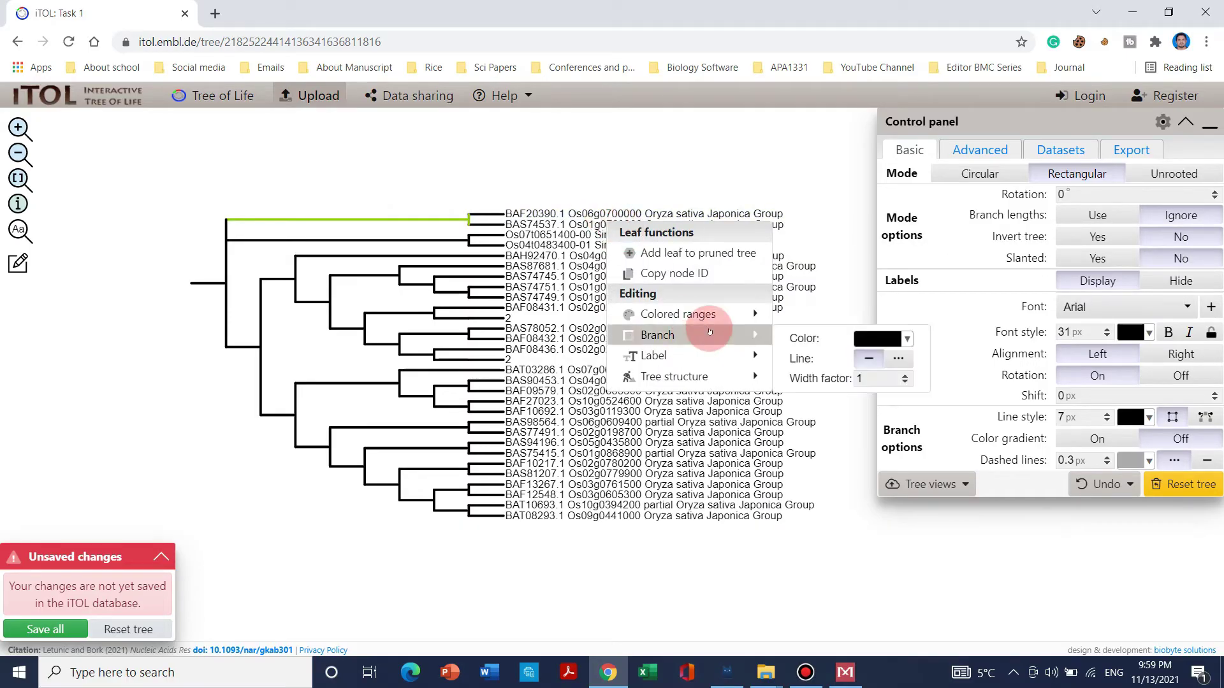
{"action": "mouse_move", "coordinate": [719, 314]}
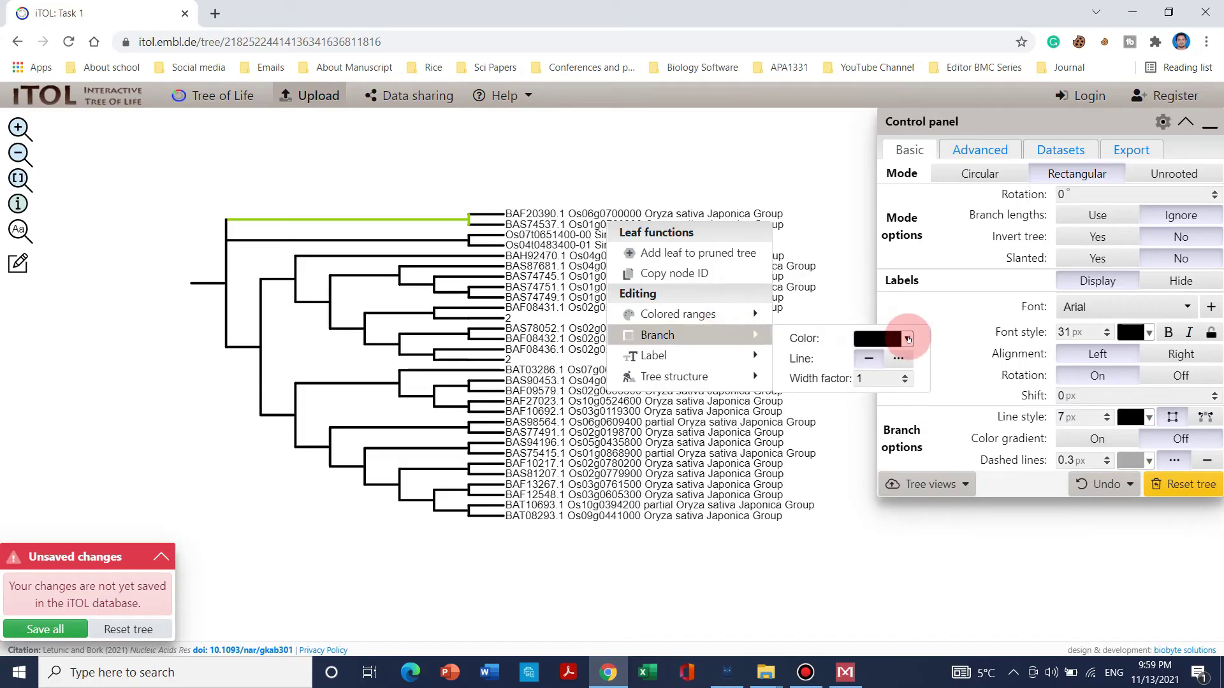
{"action": "left_click", "coordinate": [907, 339]}
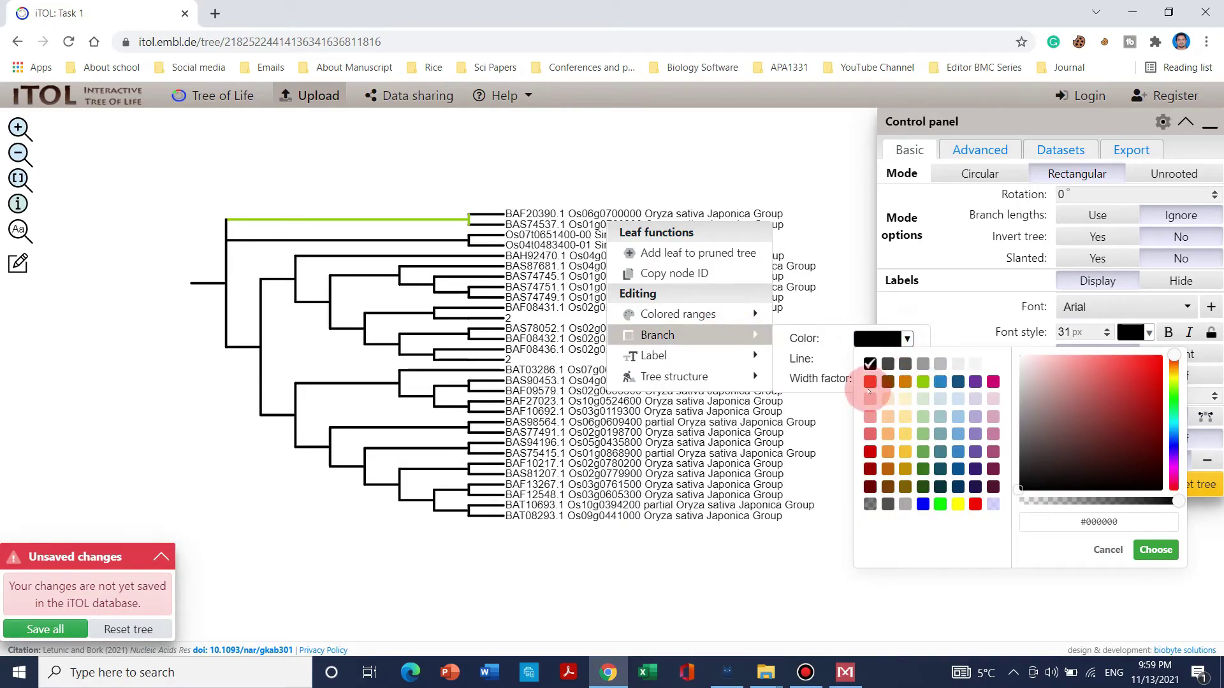
{"action": "left_click", "coordinate": [1164, 554]}
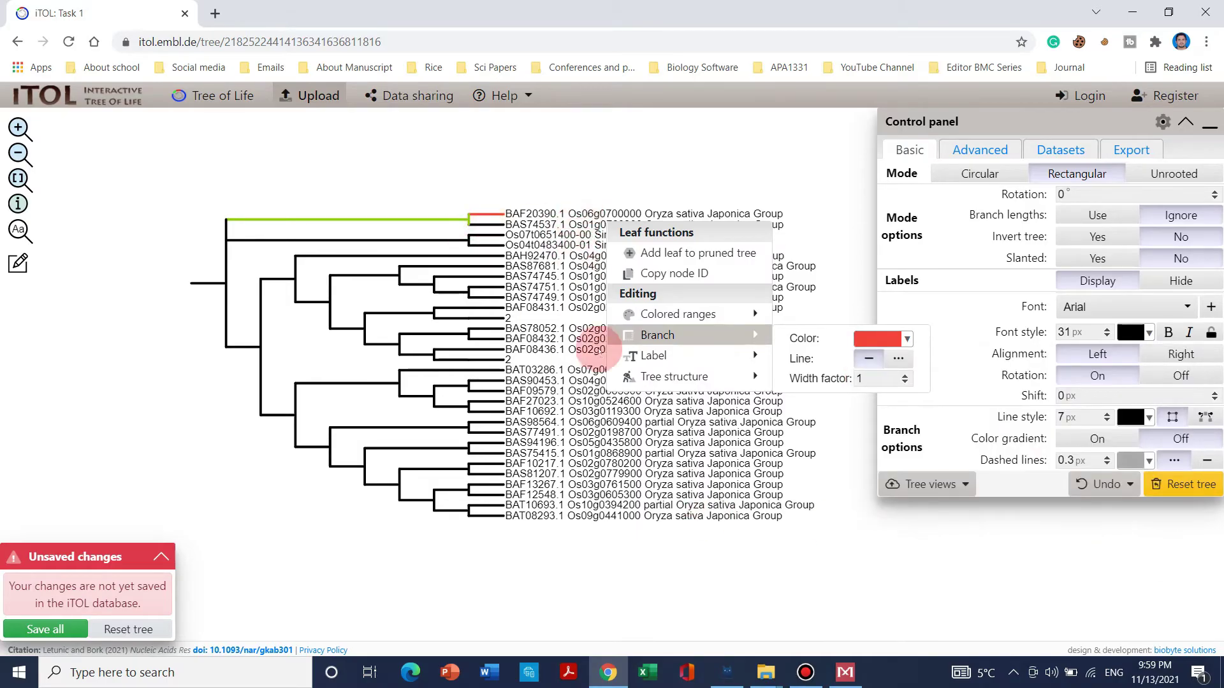
Step: Set the label color of leaf BAF20390.1 to blue #2986cc
{"action": "mouse_move", "coordinate": [638, 361]}
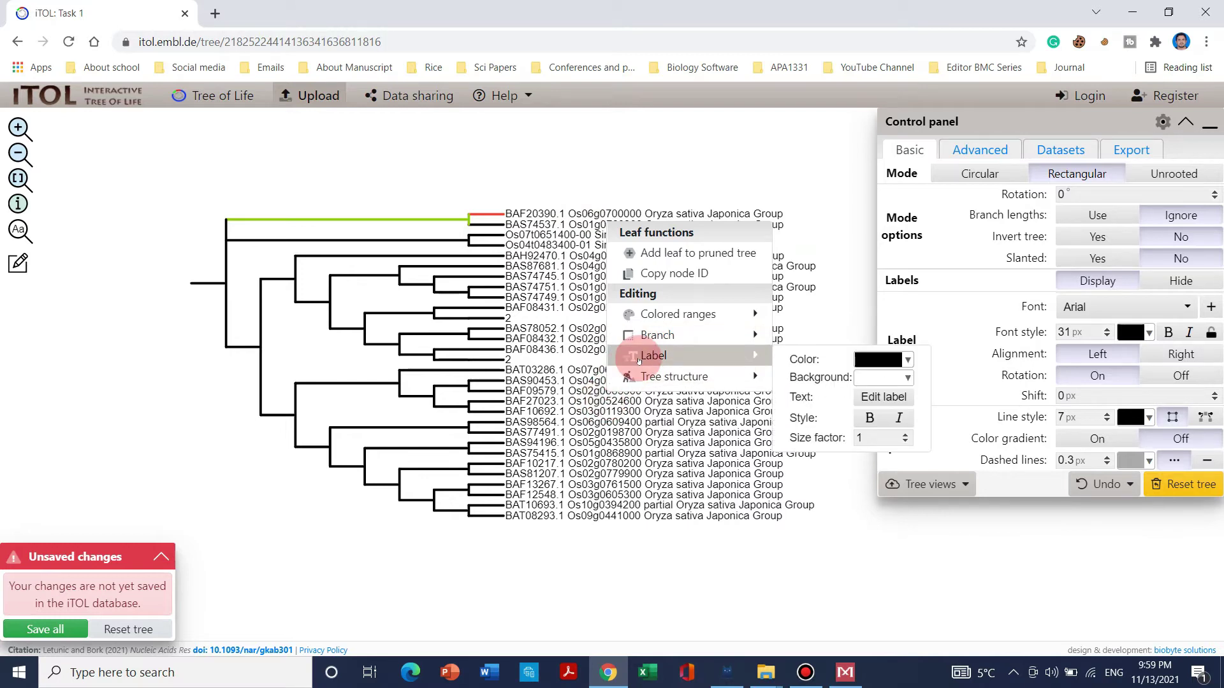
{"action": "left_click", "coordinate": [907, 359]}
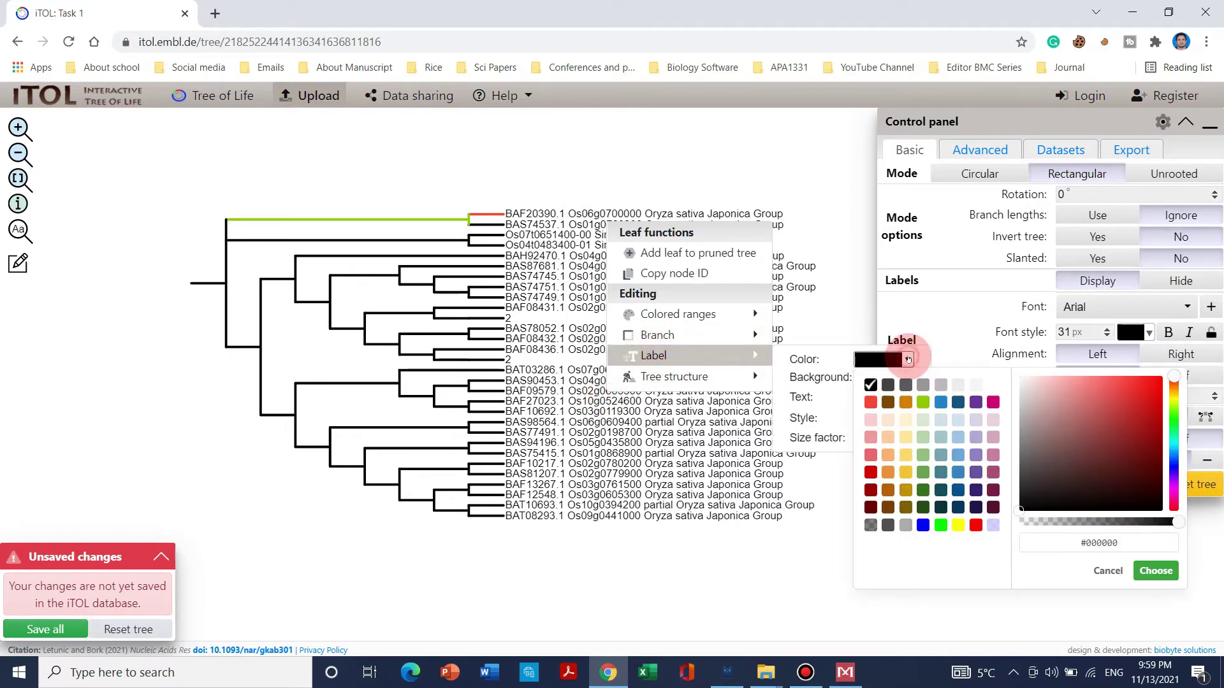
{"action": "left_click", "coordinate": [939, 400]}
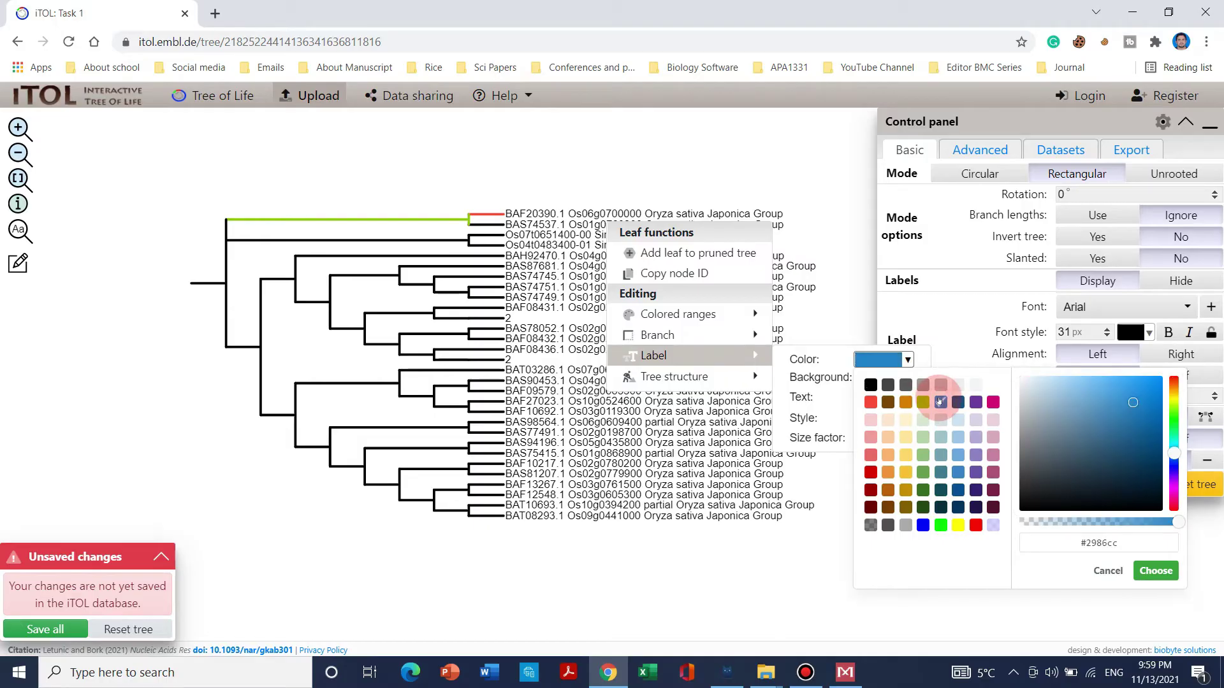
{"action": "left_click", "coordinate": [1168, 577]}
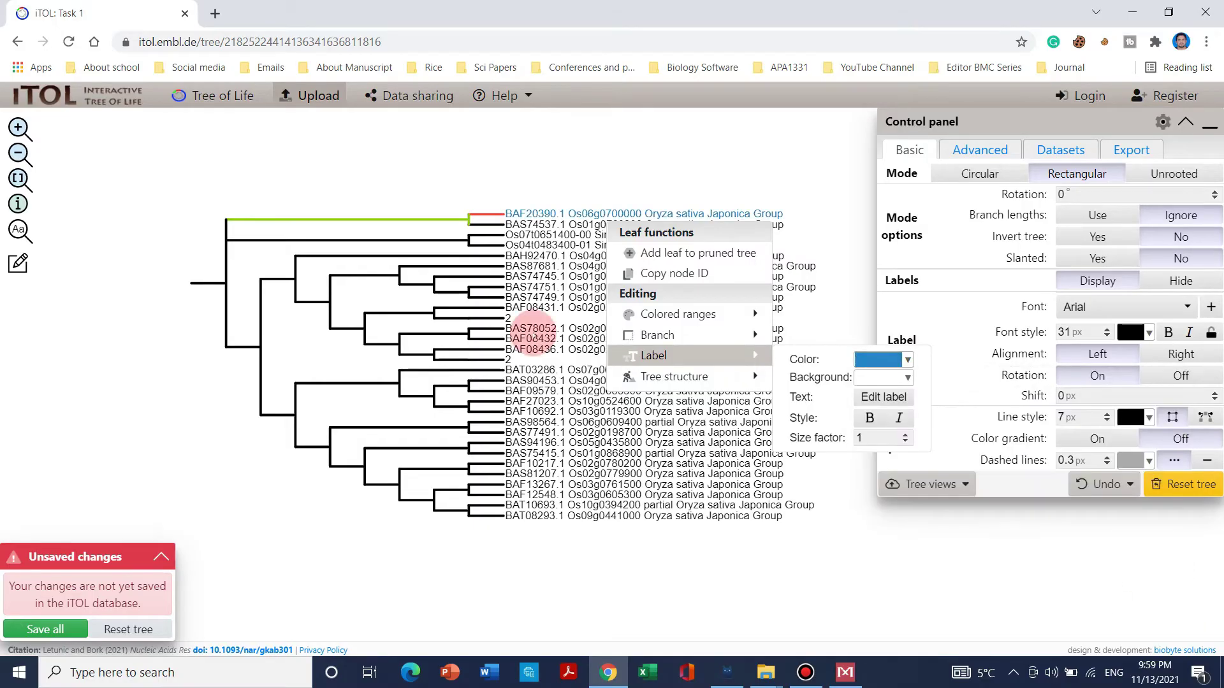
{"action": "left_click", "coordinate": [668, 173]}
Step: Show the annotated tree in circular mode and examine the colored branches and label
{"action": "mouse_move", "coordinate": [494, 260]}
{"action": "mouse_move", "coordinate": [452, 240]}
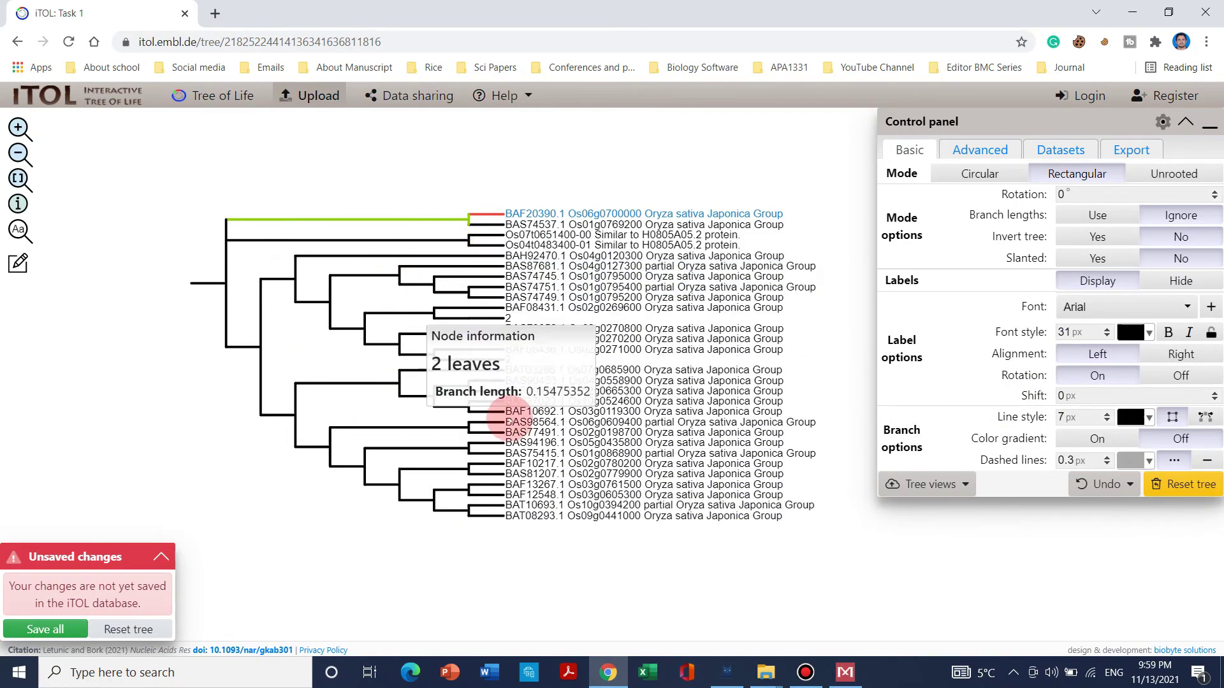
{"action": "mouse_move", "coordinate": [414, 416]}
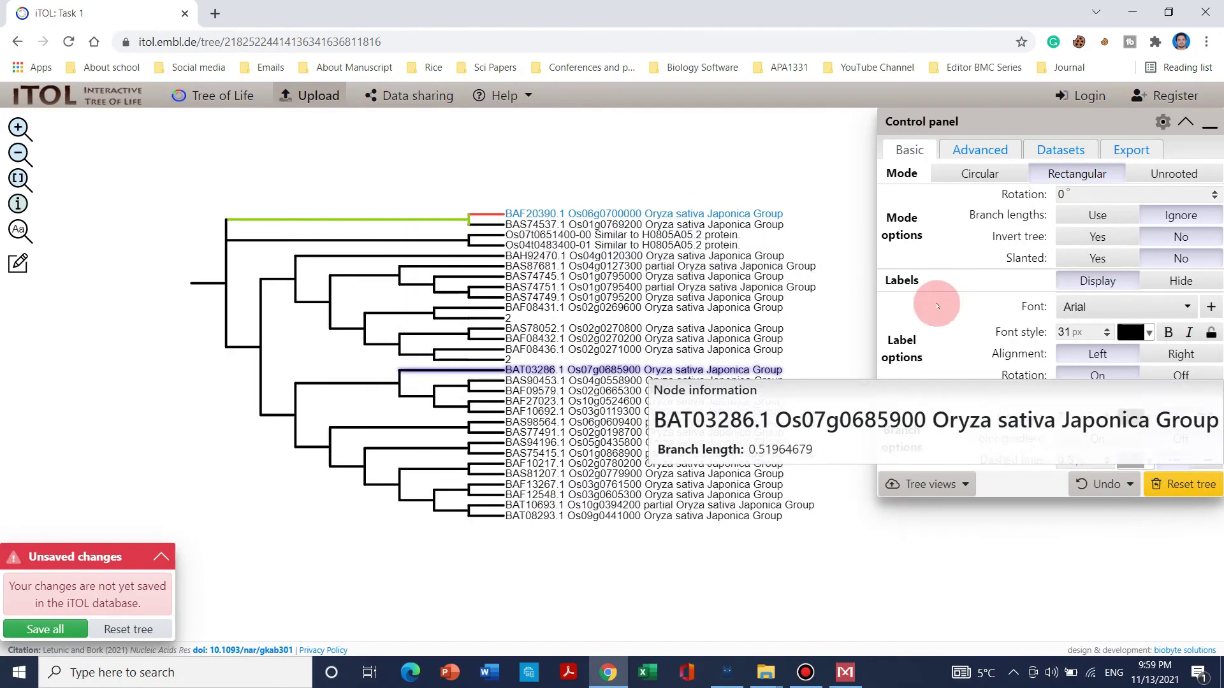
{"action": "left_click", "coordinate": [980, 177]}
{"action": "mouse_move", "coordinate": [595, 331]}
{"action": "scroll", "coordinate": [596, 322], "scroll_direction": "up", "scroll_amount": 3}
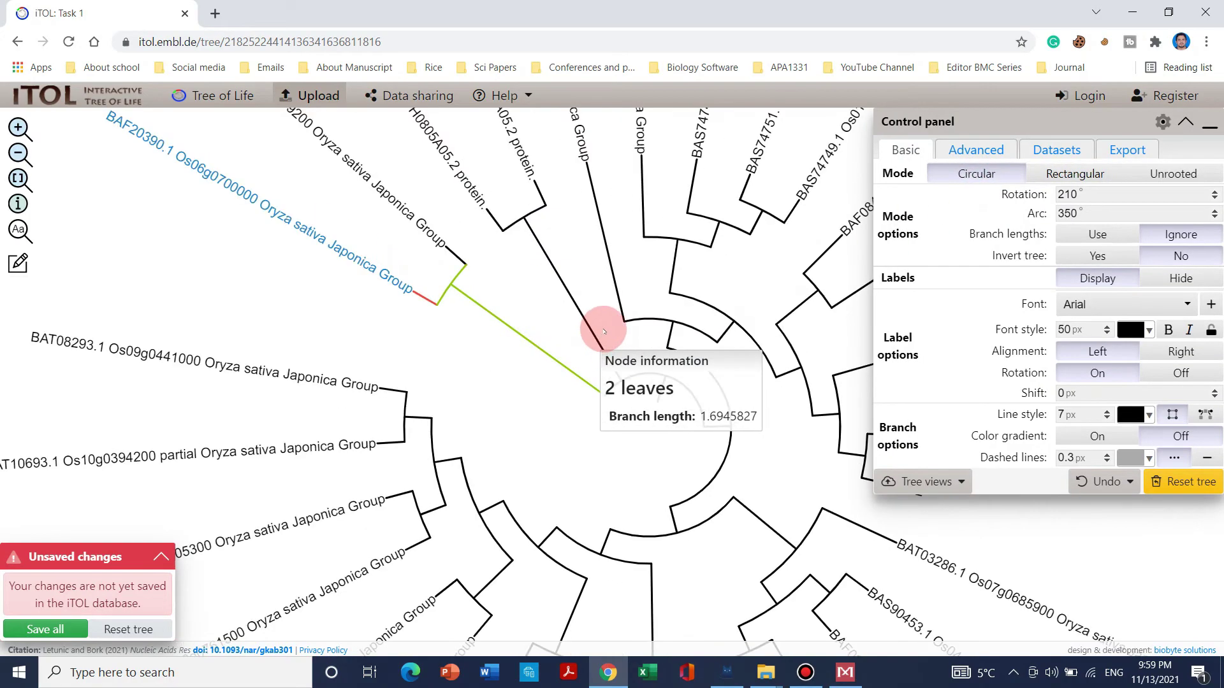
{"action": "scroll", "coordinate": [662, 321], "scroll_direction": "down", "scroll_amount": 3}
{"action": "scroll", "coordinate": [634, 309], "scroll_direction": "up", "scroll_amount": 3}
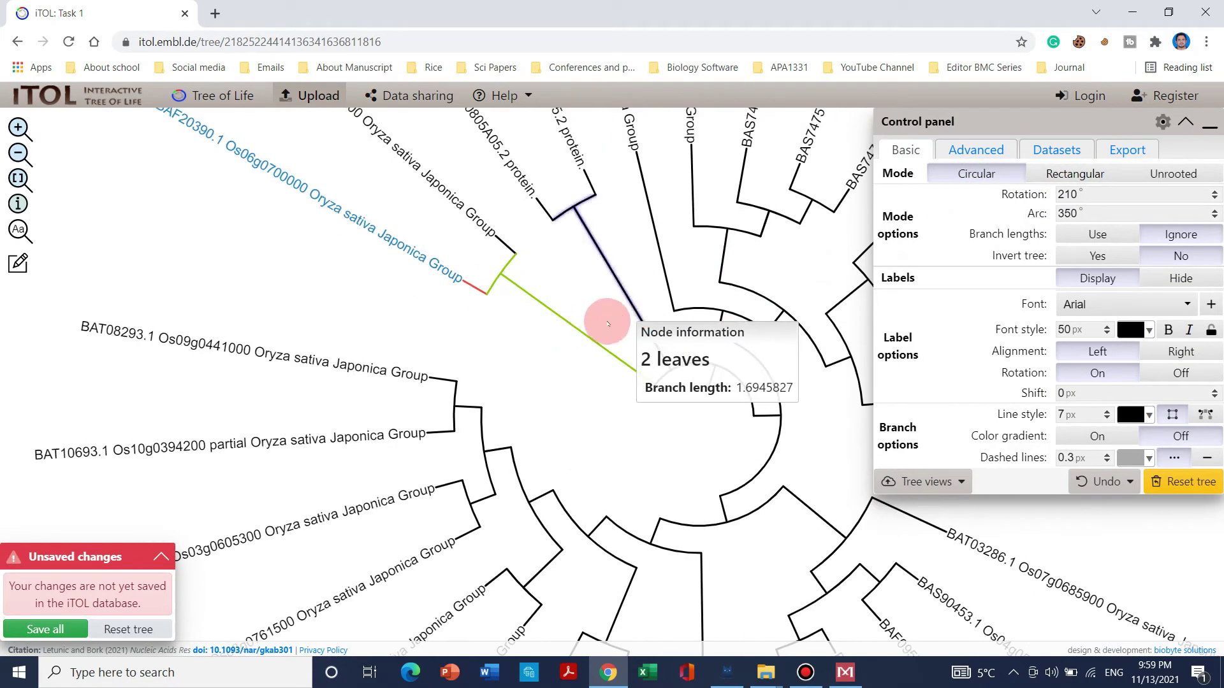
{"action": "mouse_move", "coordinate": [683, 364]}
{"action": "scroll", "coordinate": [684, 364], "scroll_direction": "down", "scroll_amount": 3}
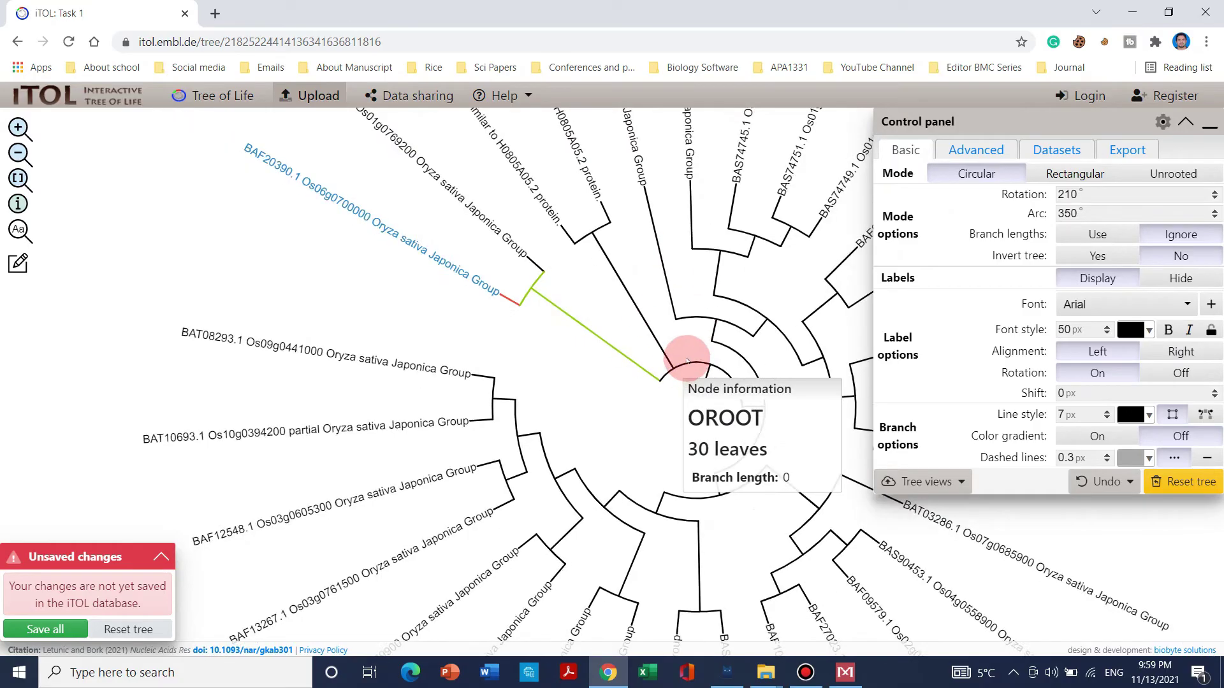
{"action": "scroll", "coordinate": [701, 356], "scroll_direction": "up", "scroll_amount": 3}
{"action": "scroll", "coordinate": [701, 355], "scroll_direction": "up", "scroll_amount": 2}
{"action": "scroll", "coordinate": [605, 304], "scroll_direction": "down", "scroll_amount": 3}
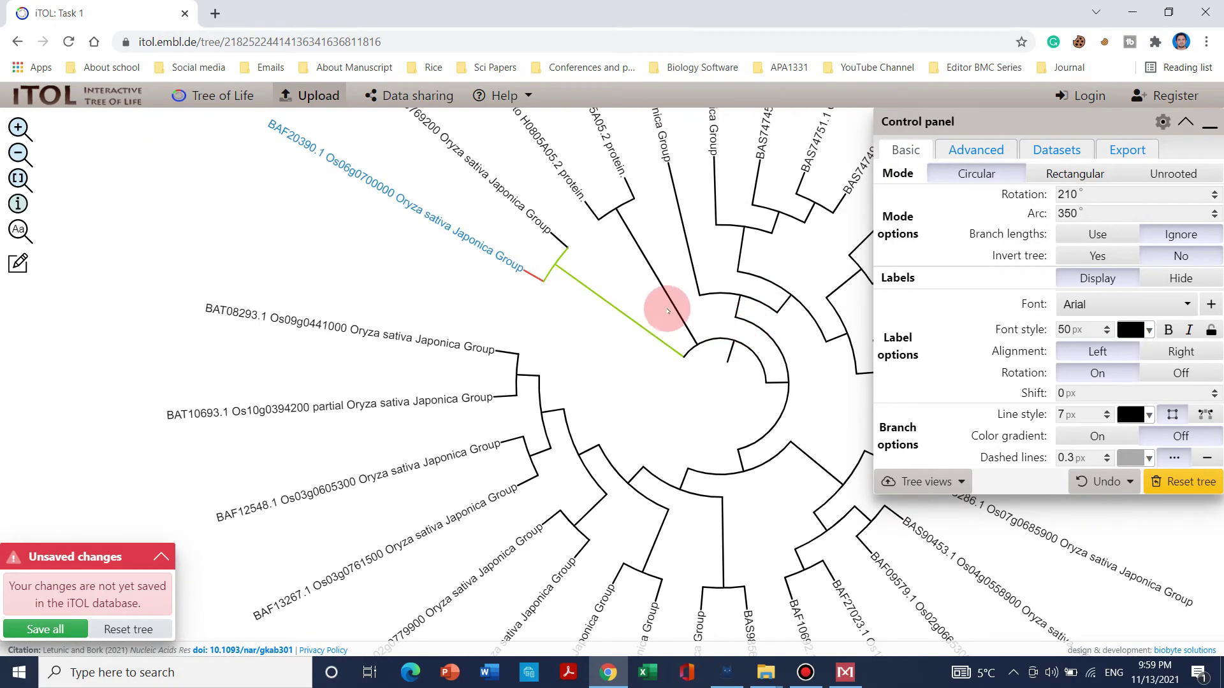
Step: Show the annotated tree in unrooted mode and inspect its colored branches up close
{"action": "left_click", "coordinate": [1172, 174]}
{"action": "scroll", "coordinate": [649, 410], "scroll_direction": "down", "scroll_amount": 3}
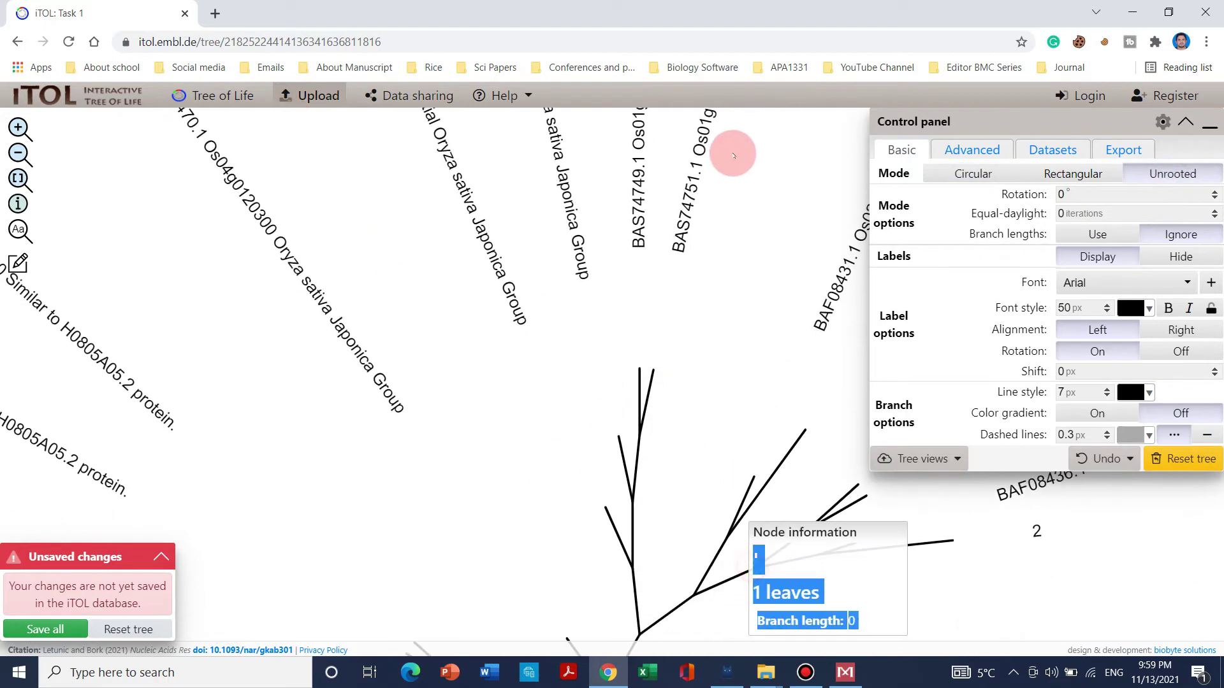
{"action": "mouse_move", "coordinate": [476, 484]}
{"action": "scroll", "coordinate": [518, 286], "scroll_direction": "up", "scroll_amount": 5}
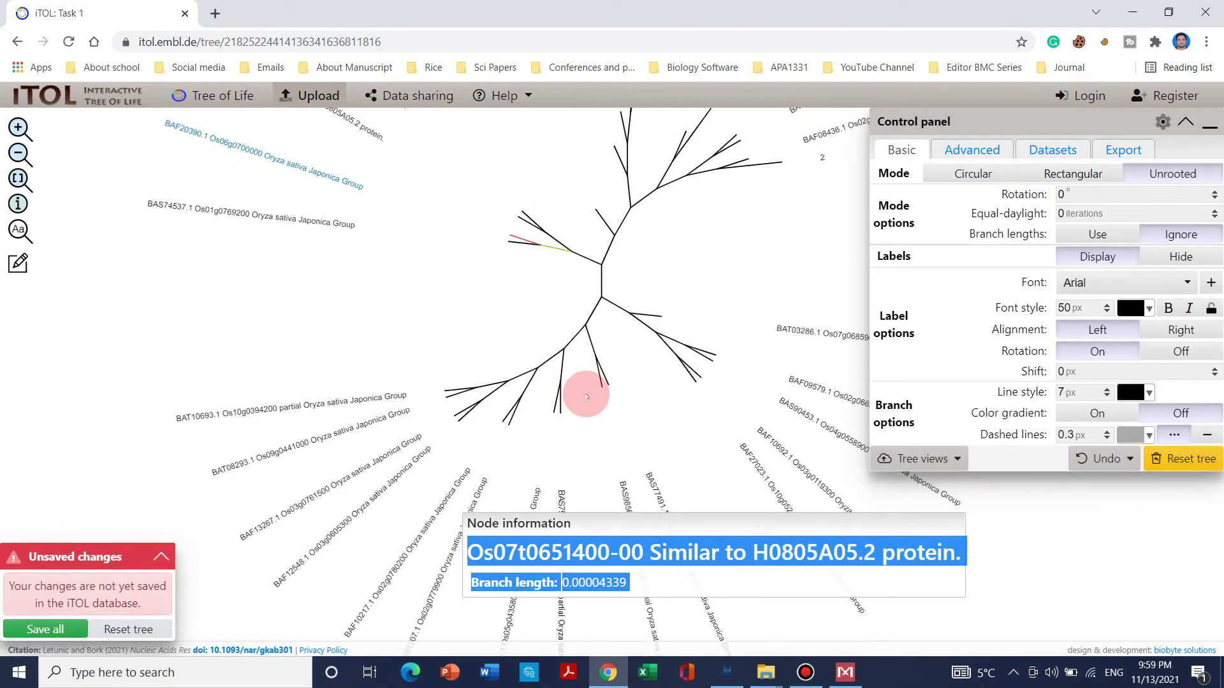
{"action": "left_click_drag", "start_coordinate": [651, 425], "coordinate": [636, 547]}
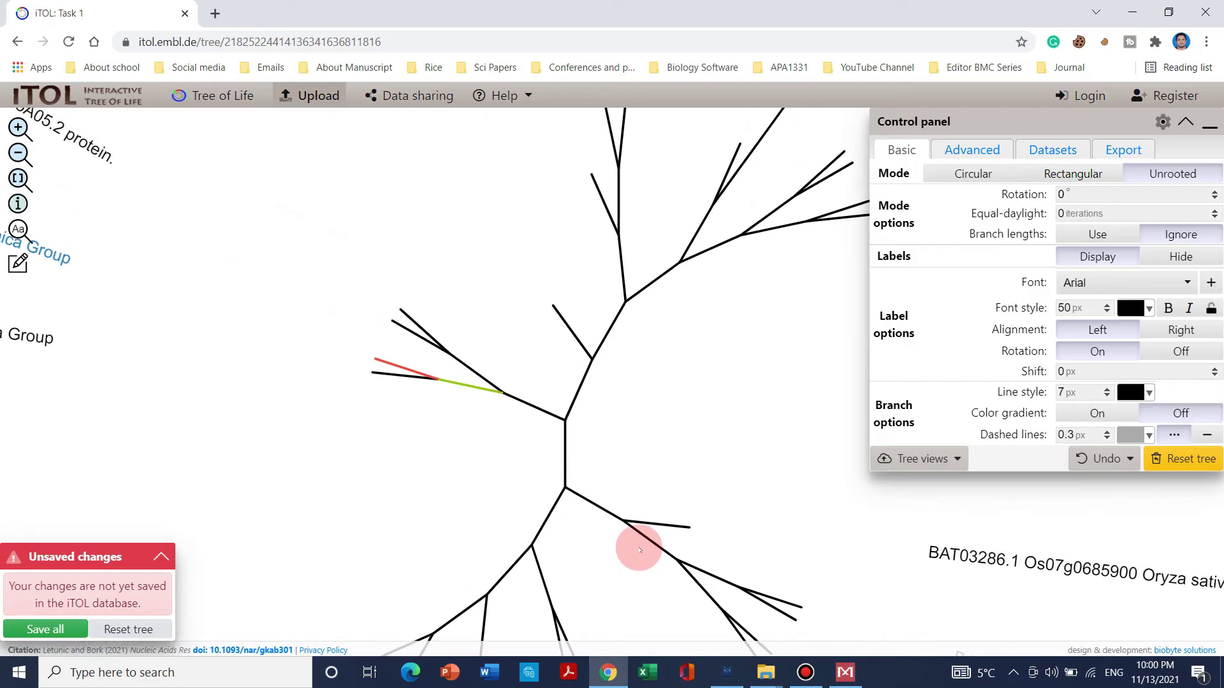
Step: Set the general leaf label color to green #8fce00 and return the tree to rectangular mode
{"action": "left_click", "coordinate": [1130, 327]}
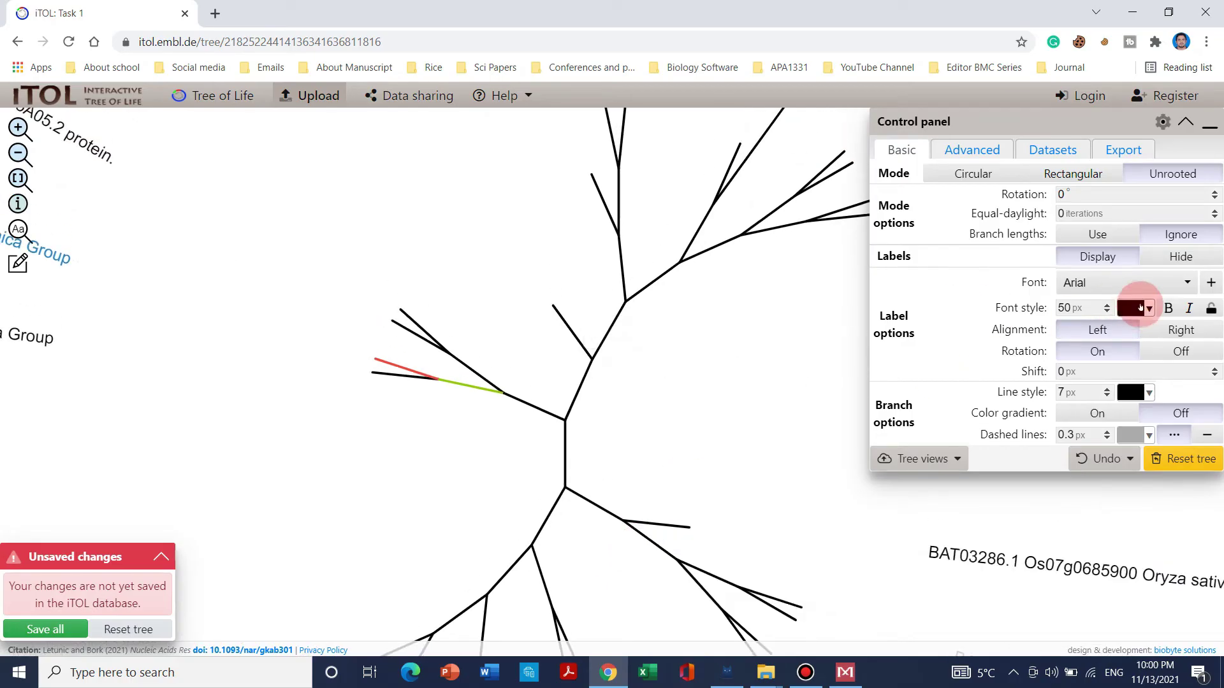
{"action": "left_click", "coordinate": [1147, 307]}
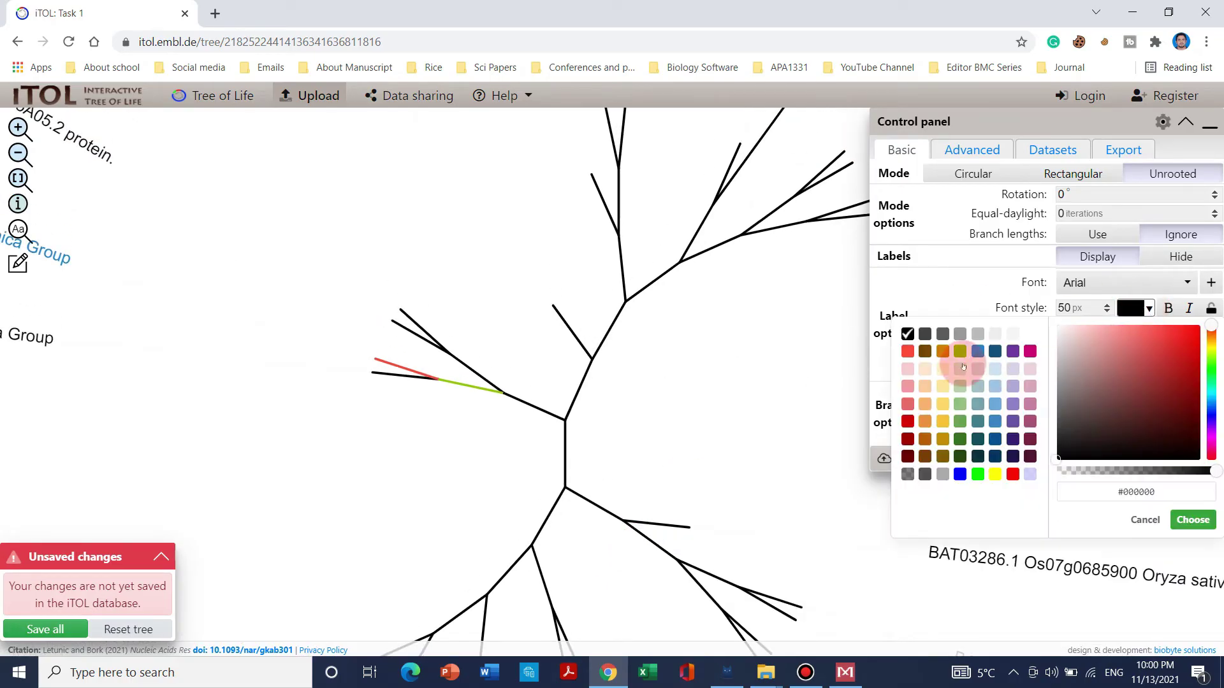
{"action": "left_click", "coordinate": [958, 352]}
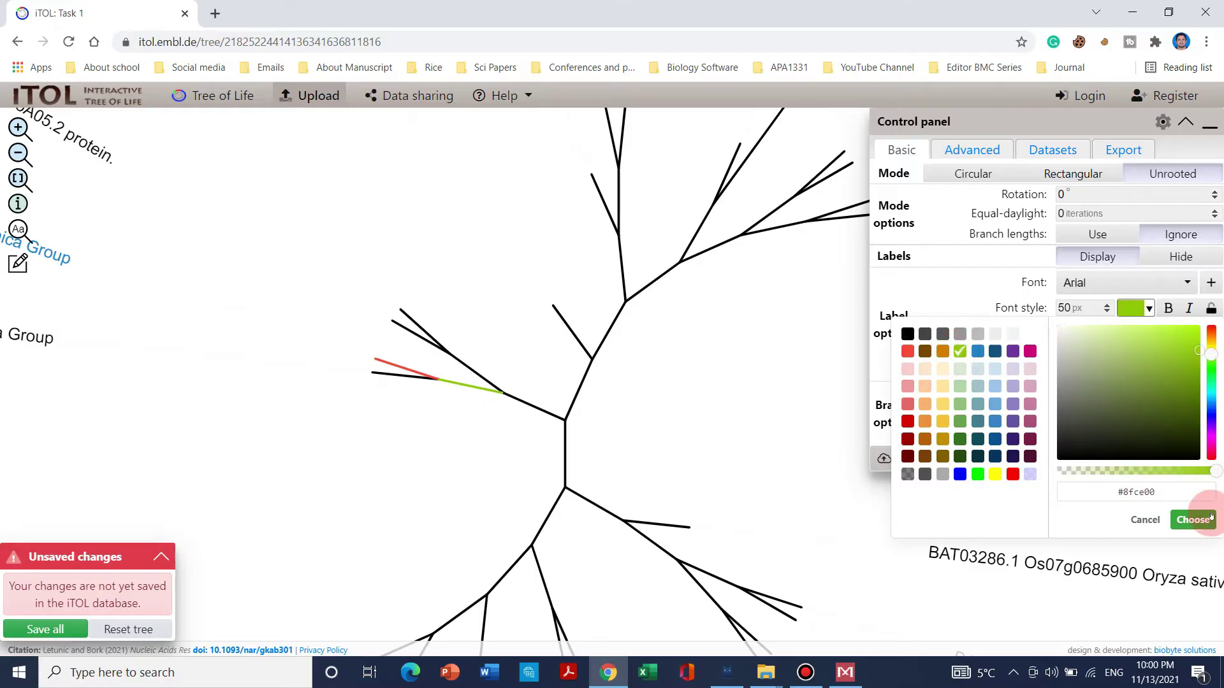
{"action": "left_click", "coordinate": [1189, 524]}
{"action": "scroll", "coordinate": [638, 440], "scroll_direction": "down", "scroll_amount": 5}
{"action": "left_click", "coordinate": [515, 247]}
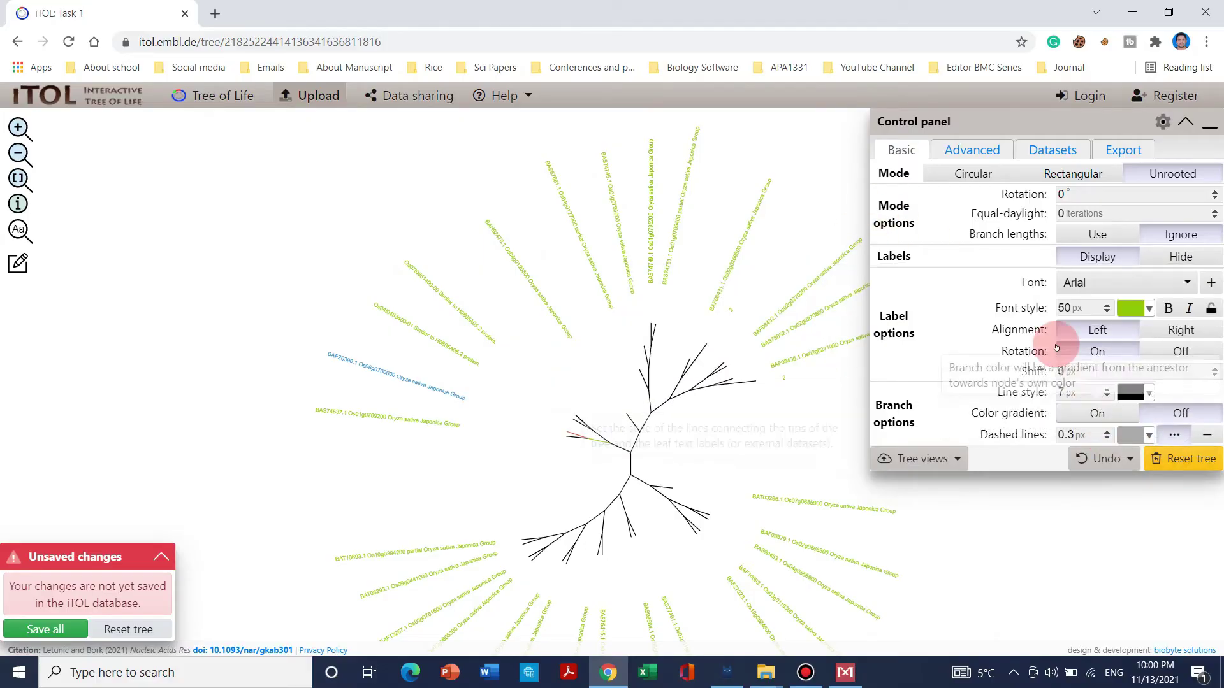
{"action": "left_click", "coordinate": [1073, 173]}
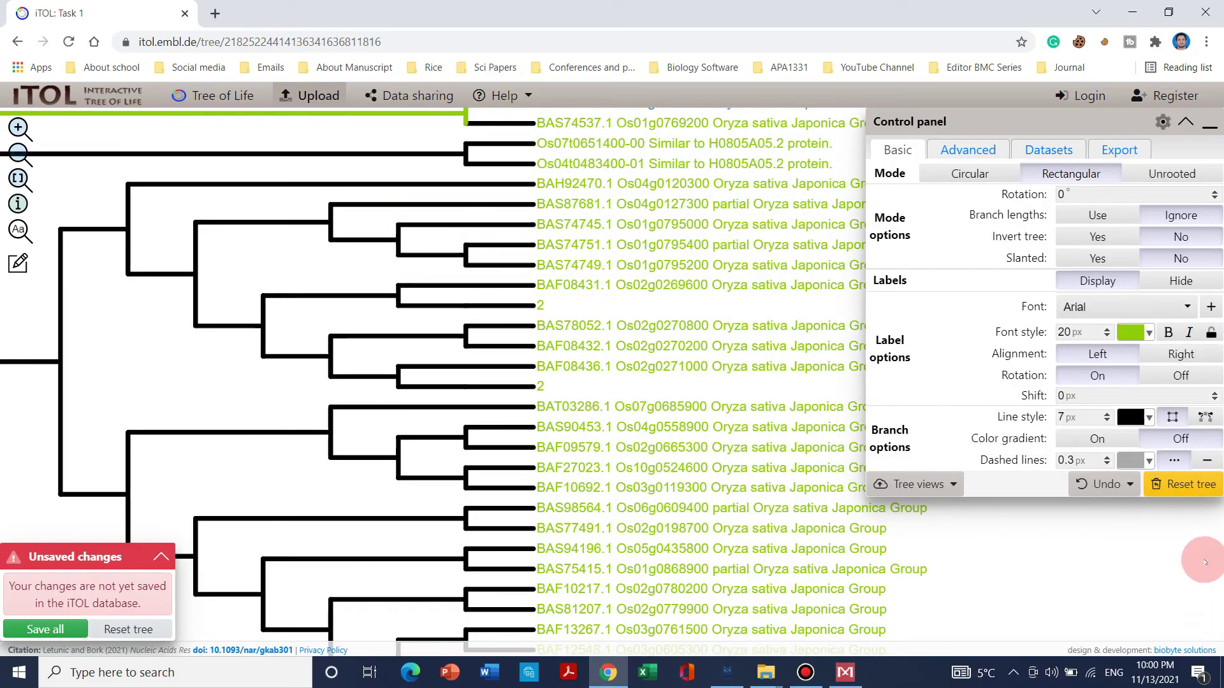
Step: Set the label color of leaf BAS74537.1 to red
{"action": "scroll", "coordinate": [784, 494], "scroll_direction": "down", "scroll_amount": 5}
{"action": "scroll", "coordinate": [636, 410], "scroll_direction": "up", "scroll_amount": 2}
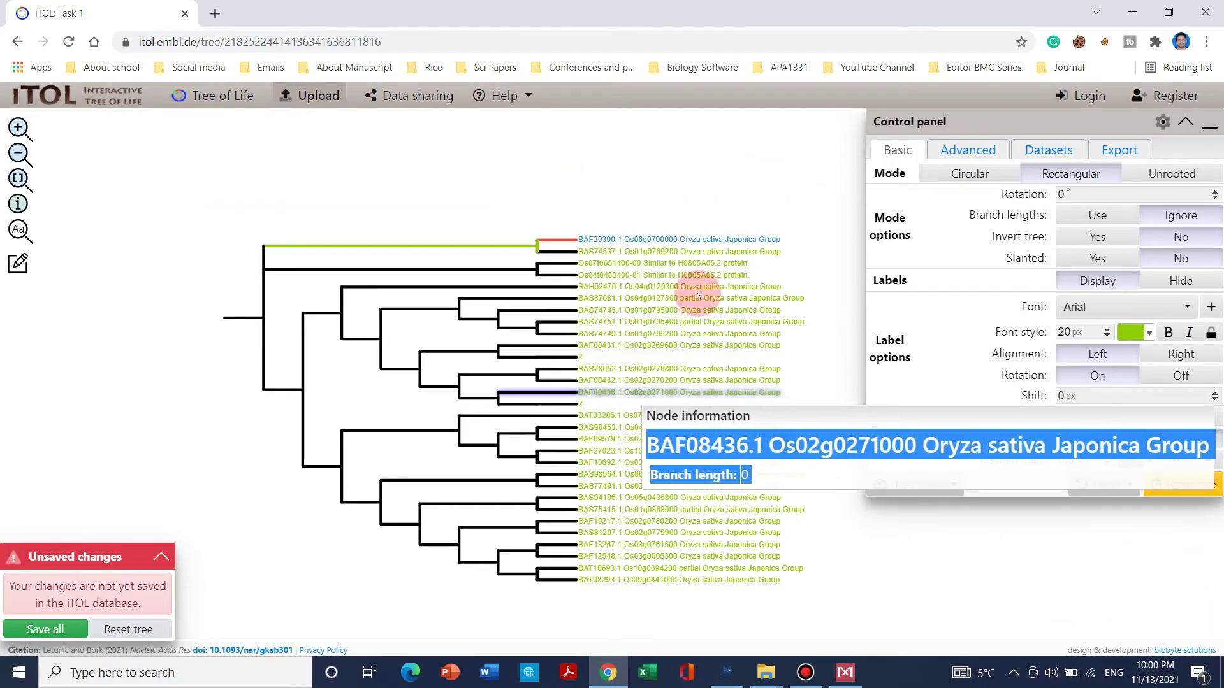
{"action": "scroll", "coordinate": [598, 186], "scroll_direction": "down", "scroll_amount": 1}
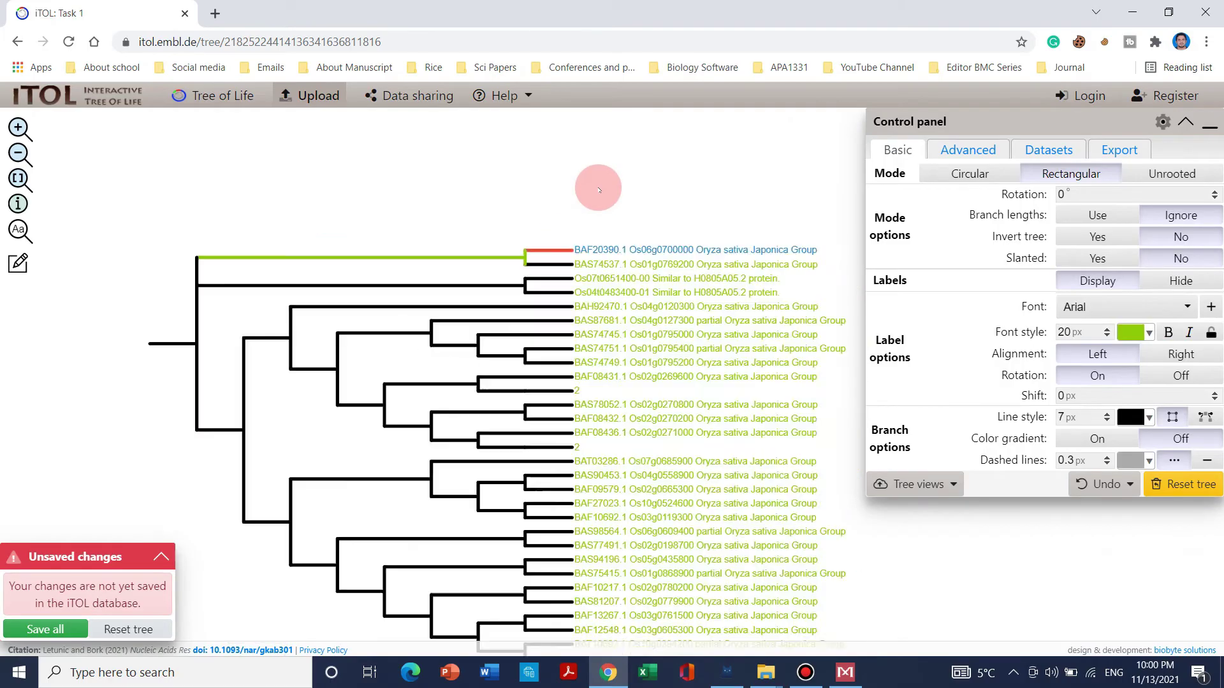
{"action": "left_click", "coordinate": [18, 129]}
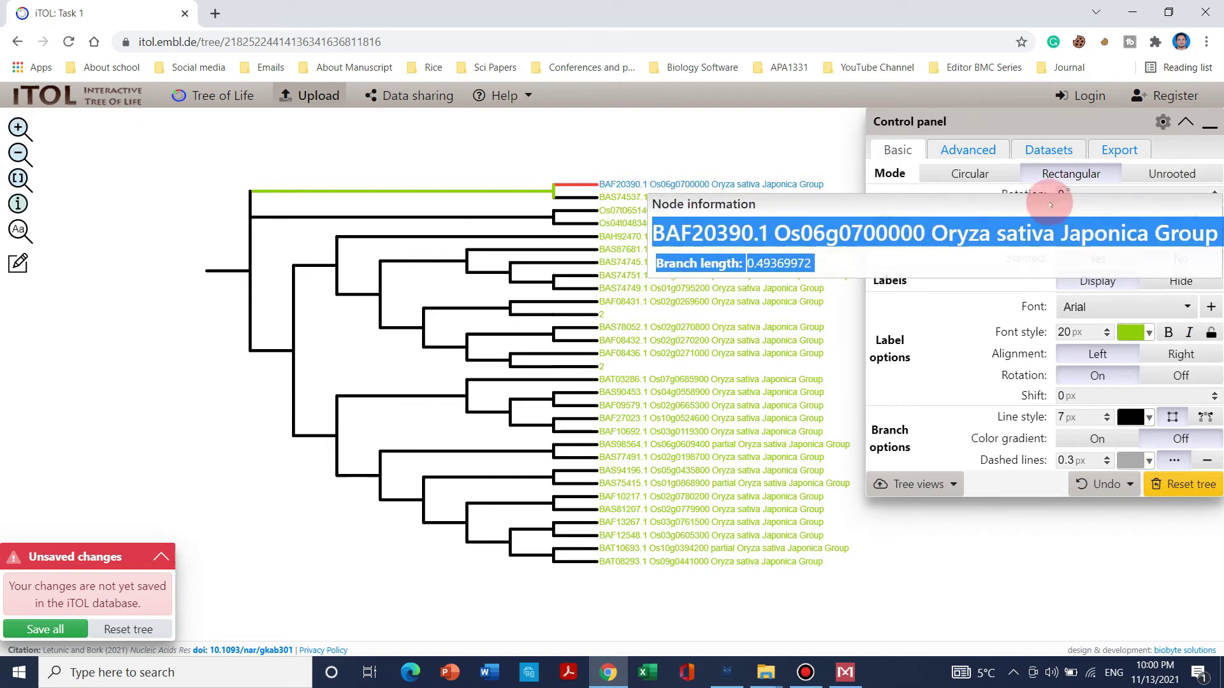
{"action": "left_click", "coordinate": [710, 192]}
{"action": "mouse_move", "coordinate": [803, 314]}
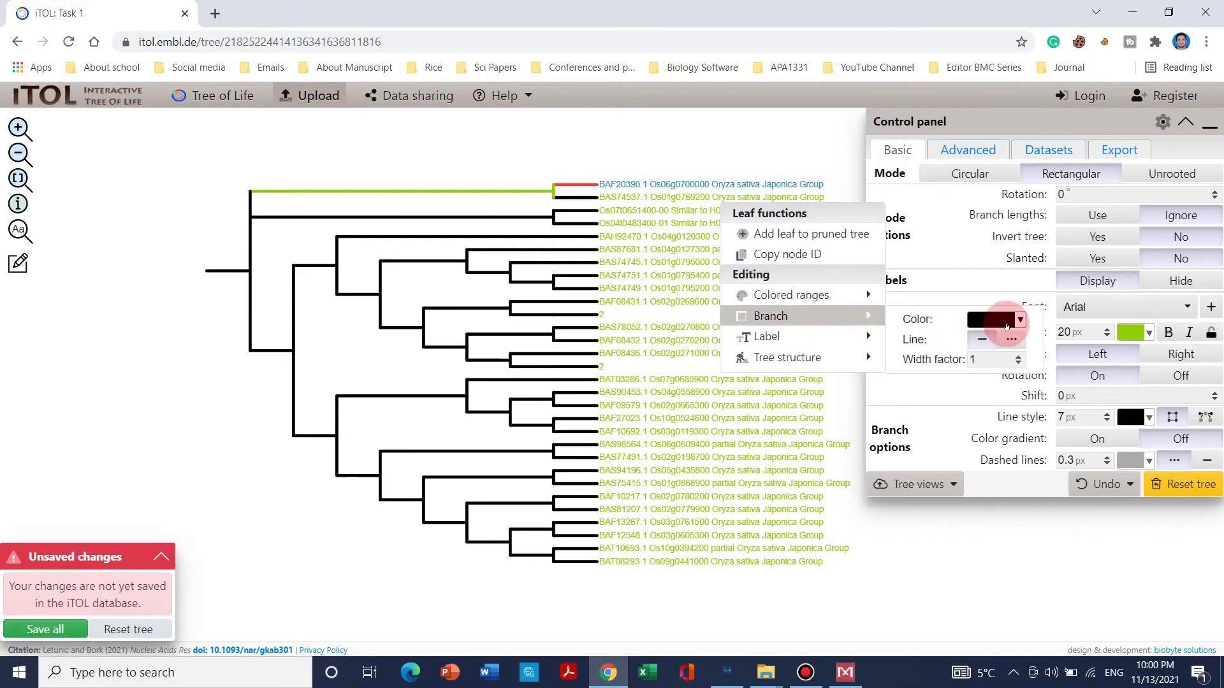
{"action": "mouse_move", "coordinate": [859, 335]}
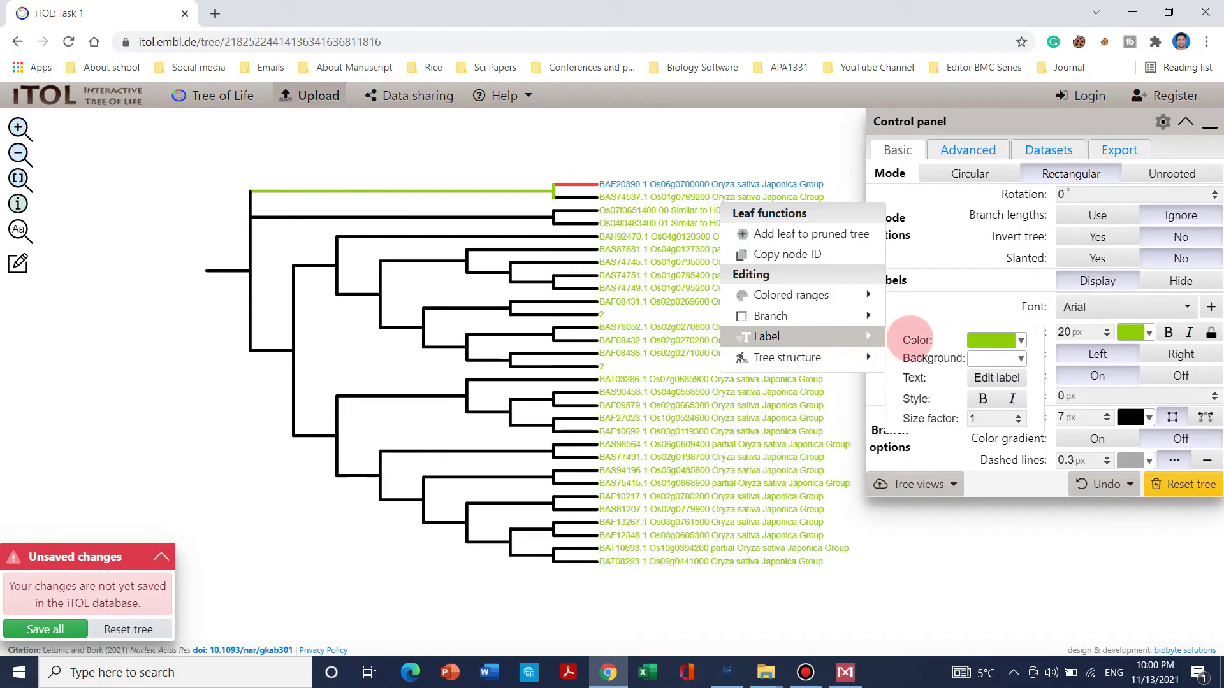
{"action": "left_click", "coordinate": [1022, 340]}
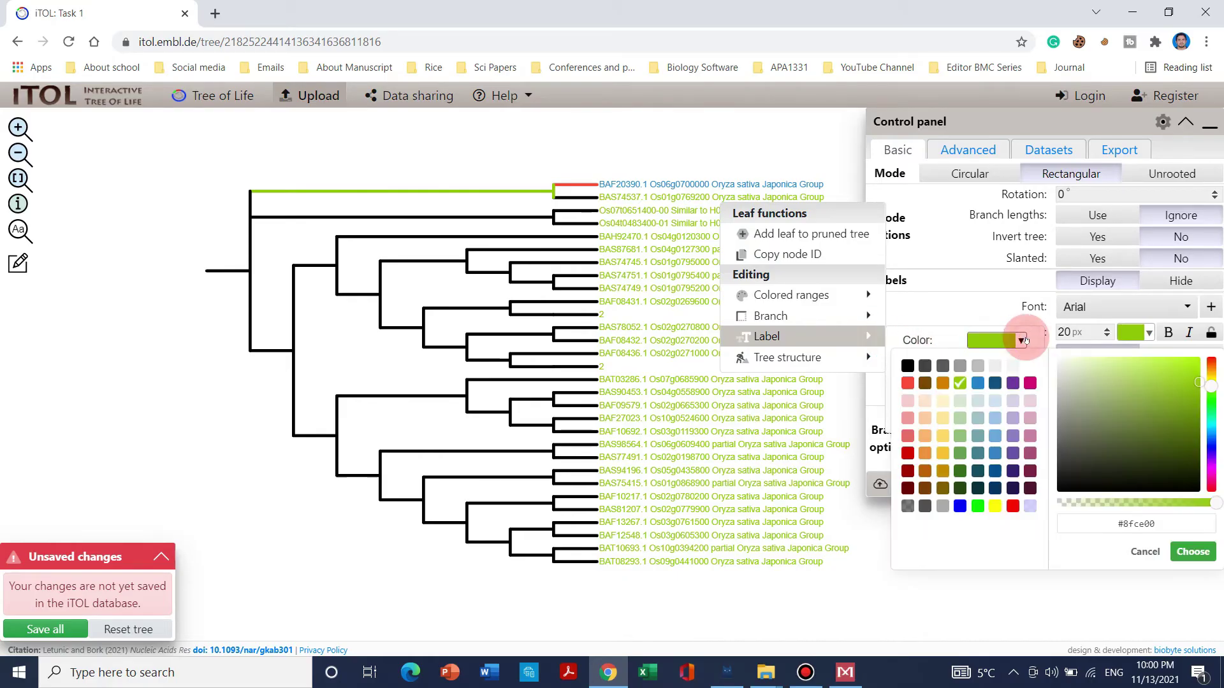
{"action": "left_click", "coordinate": [907, 384]}
{"action": "left_click", "coordinate": [1194, 552]}
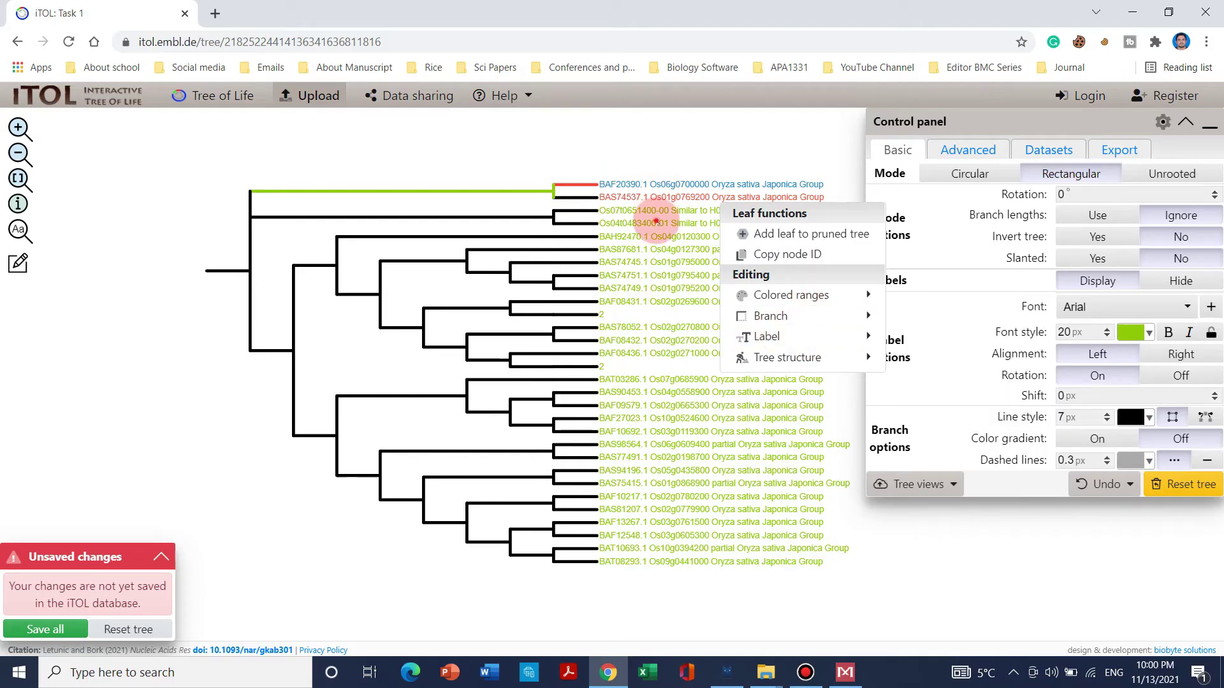
Step: Delete the leaf Os04t0483400-01 from the tree
{"action": "right_click", "coordinate": [657, 223]}
{"action": "mouse_move", "coordinate": [778, 388]}
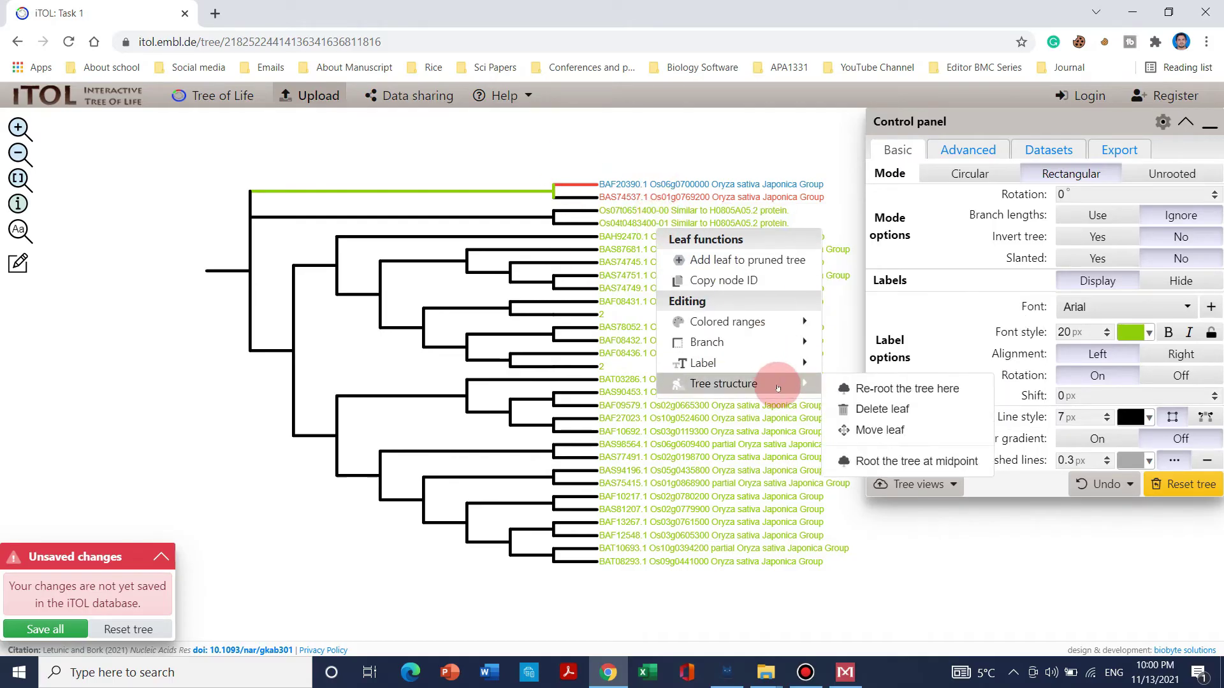
{"action": "left_click", "coordinate": [890, 414]}
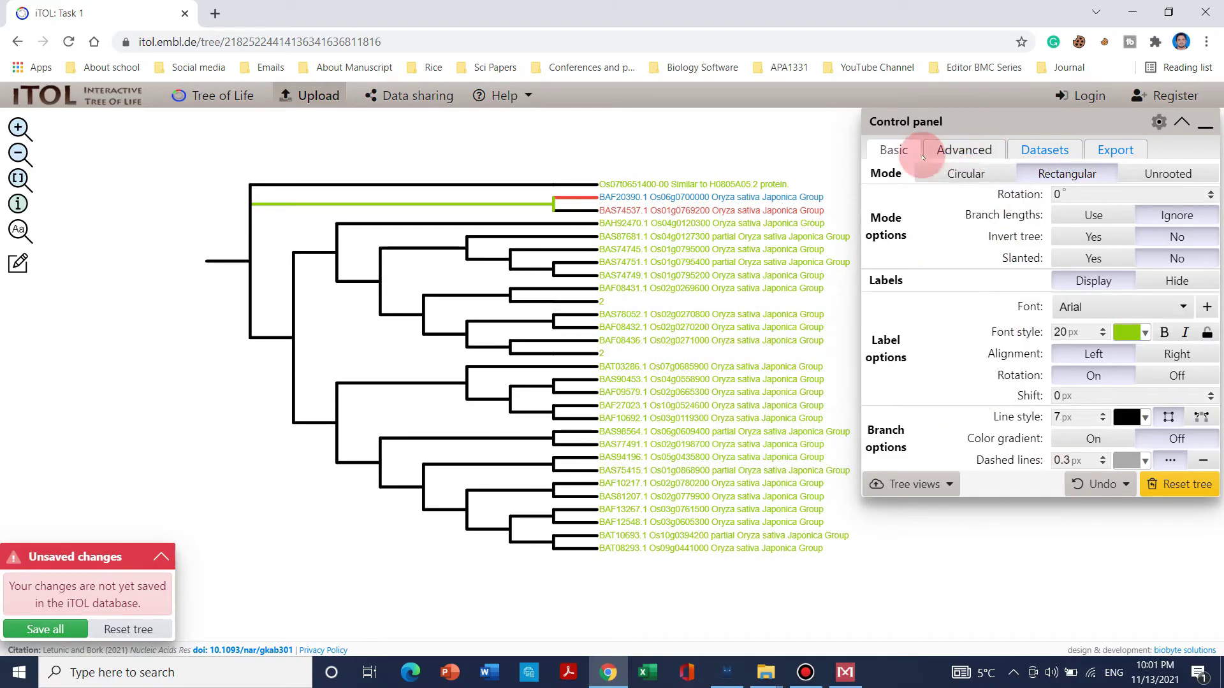
Step: Set the tree's scaling factors to 0.5 horizontally and 1.5 vertically
{"action": "left_click", "coordinate": [956, 153]}
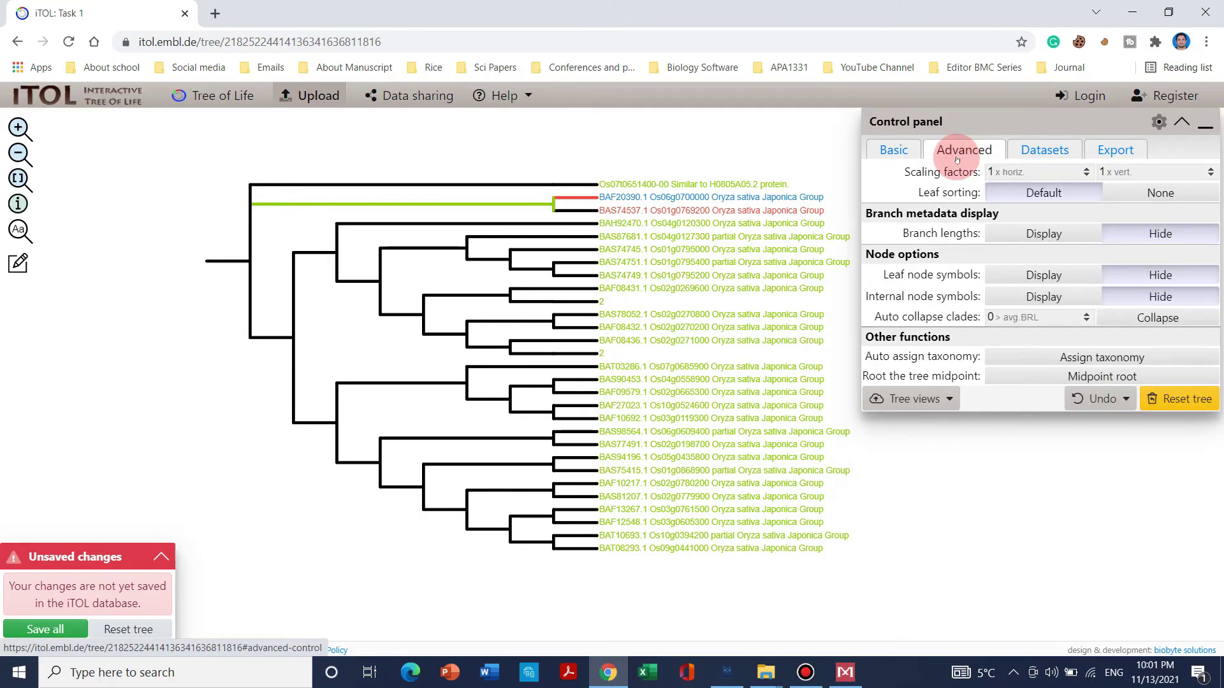
{"action": "mouse_move", "coordinate": [956, 171]}
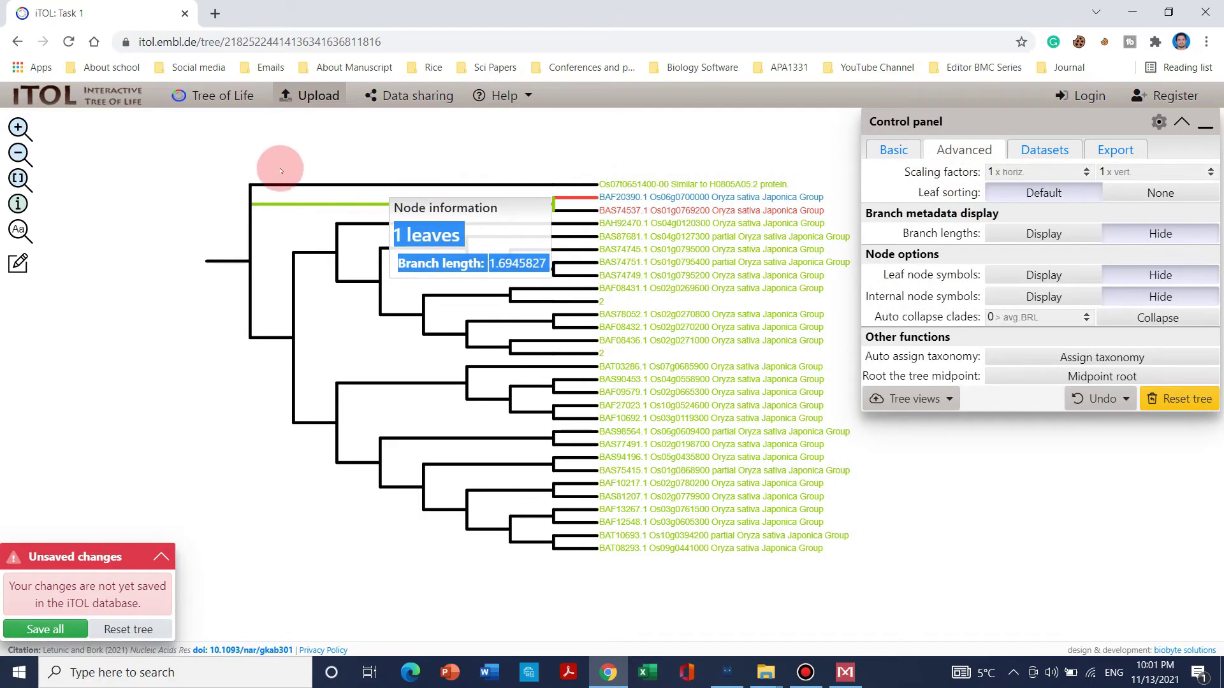
{"action": "mouse_move", "coordinate": [257, 184]}
{"action": "mouse_move", "coordinate": [618, 210]}
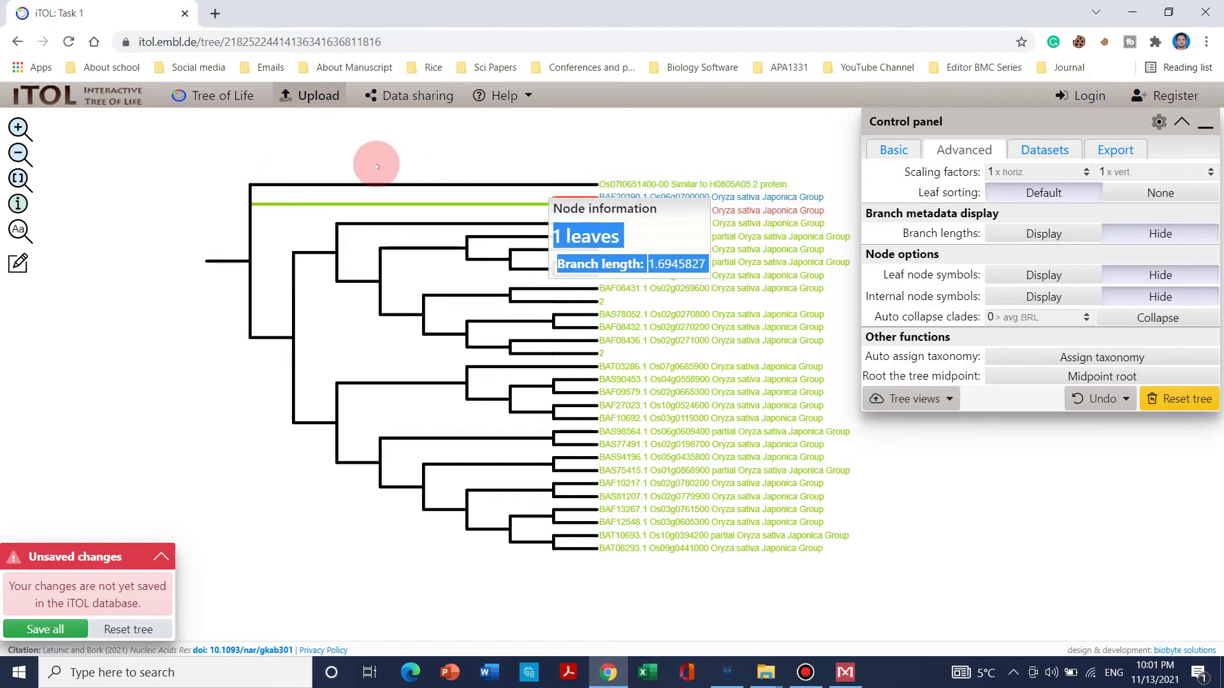
{"action": "mouse_move", "coordinate": [637, 179]}
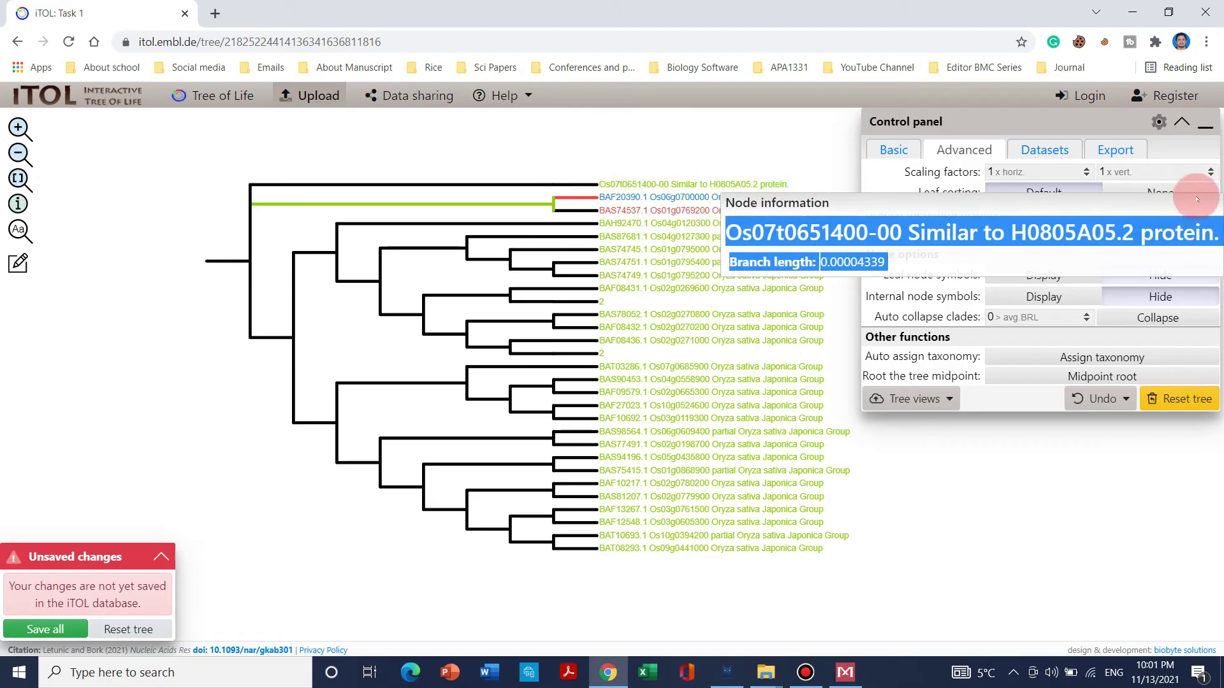
{"action": "left_click", "coordinate": [1086, 169]}
{"action": "left_click", "coordinate": [1086, 169]}
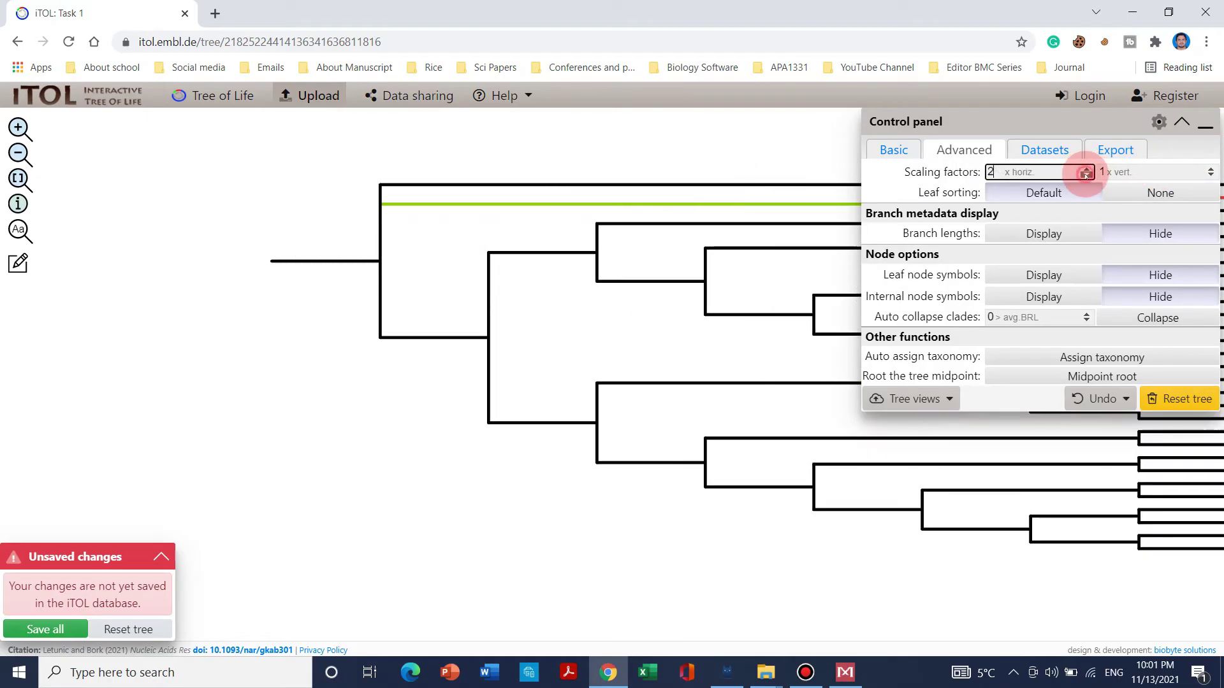
{"action": "left_click", "coordinate": [1086, 175]}
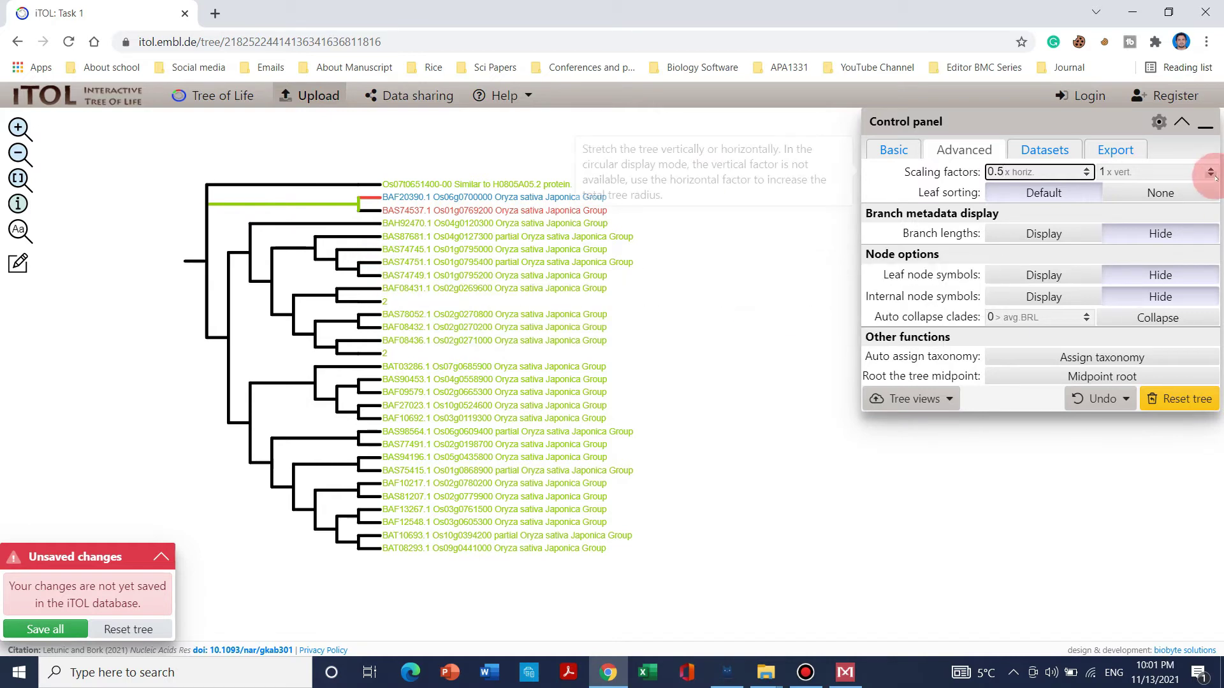
{"action": "left_click", "coordinate": [1210, 168]}
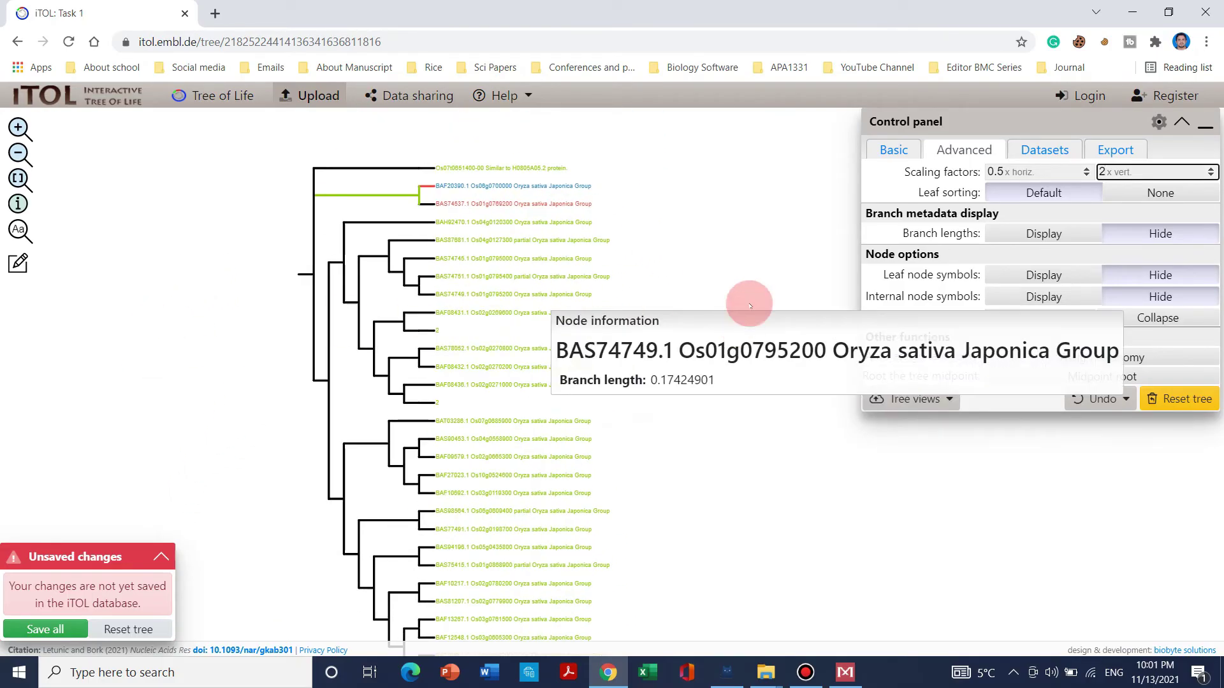
{"action": "left_click", "coordinate": [1211, 176]}
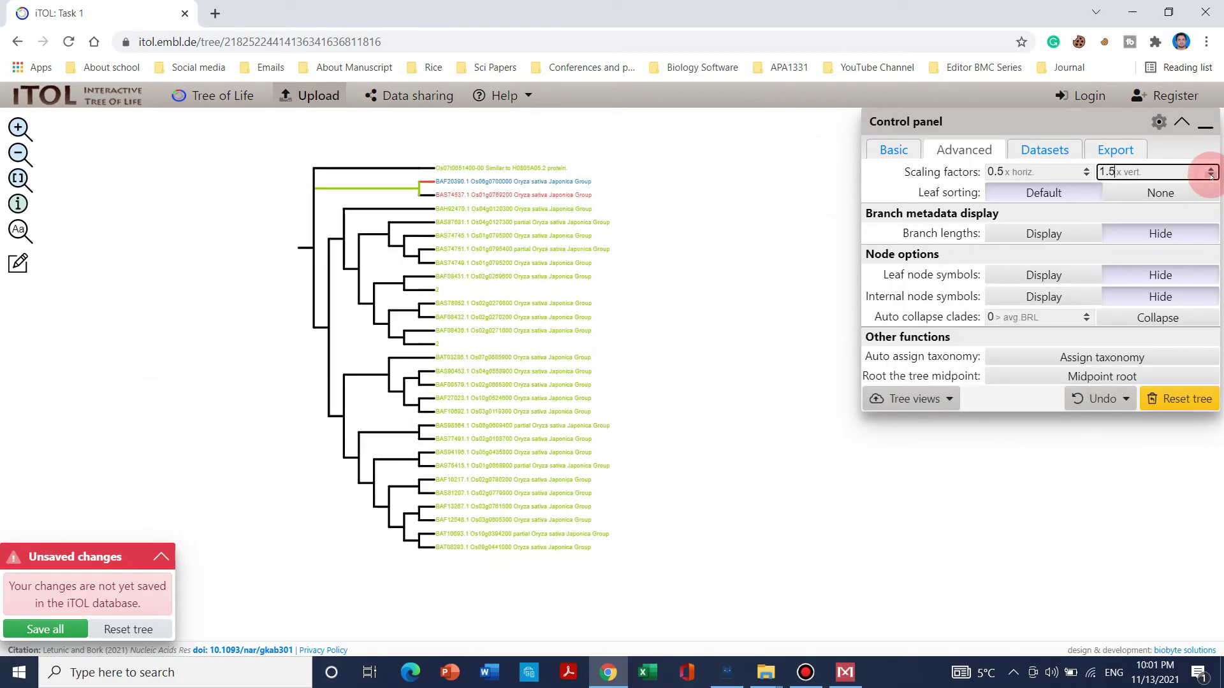
Step: Display the branch lengths on the tree and set their font size to 18 px
{"action": "left_click", "coordinate": [902, 153]}
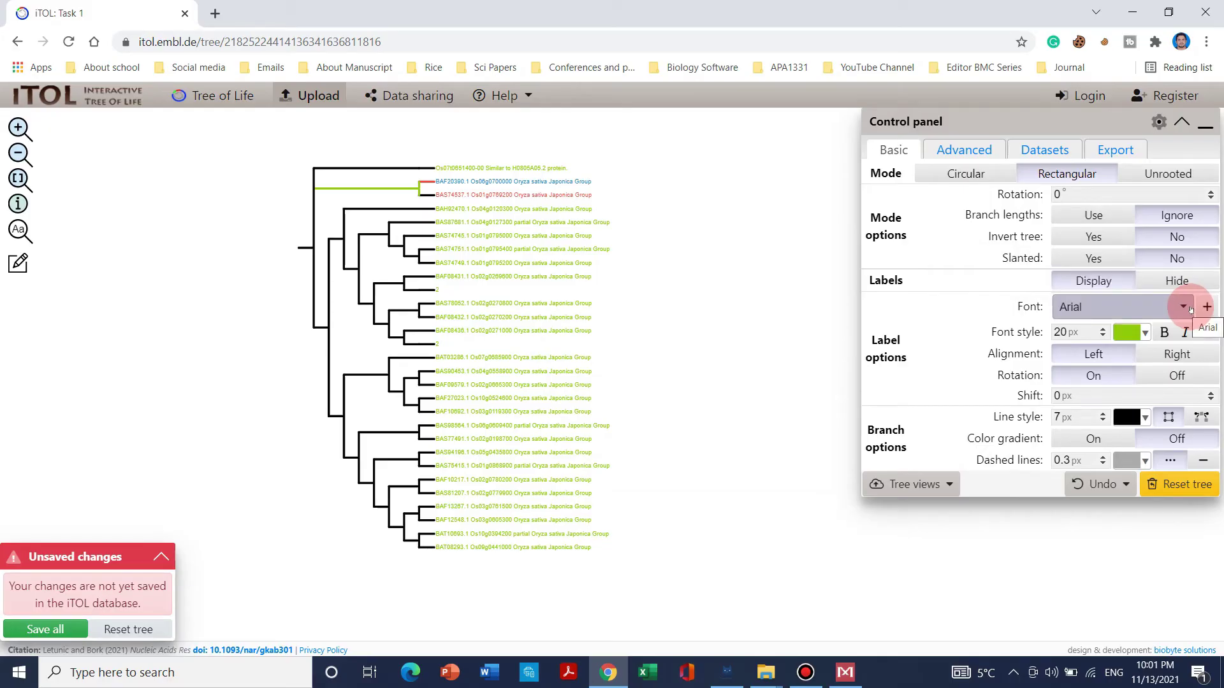
{"action": "left_click", "coordinate": [970, 150]}
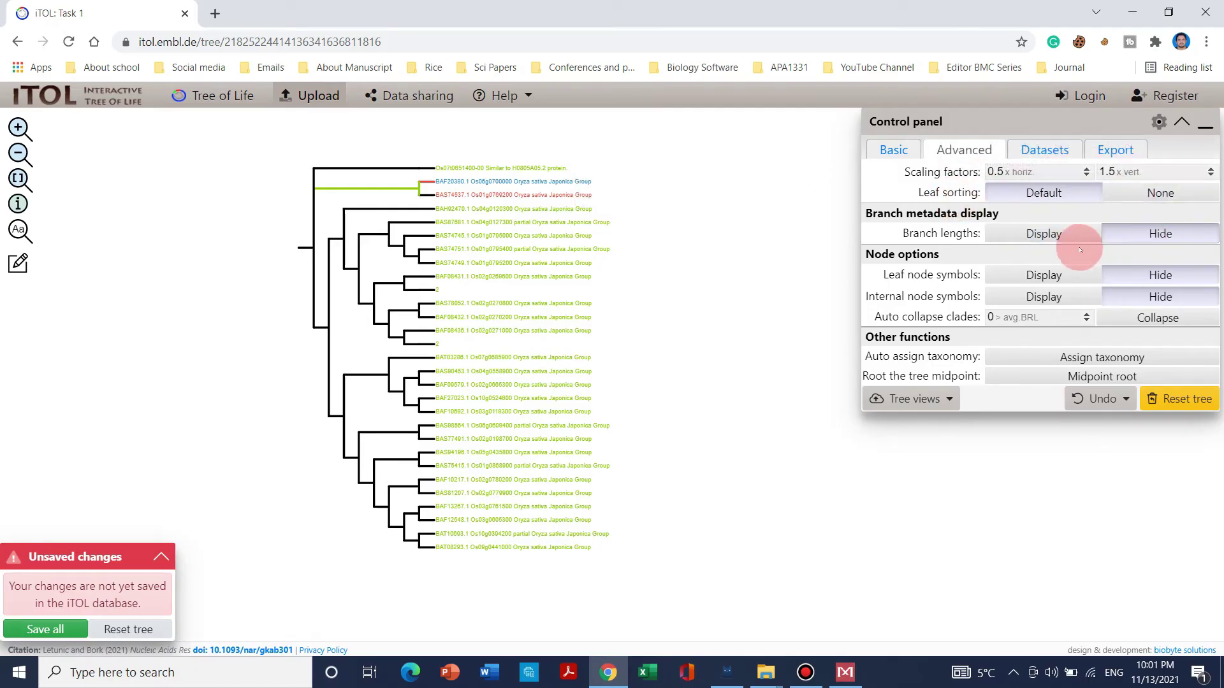
{"action": "left_click", "coordinate": [1058, 235]}
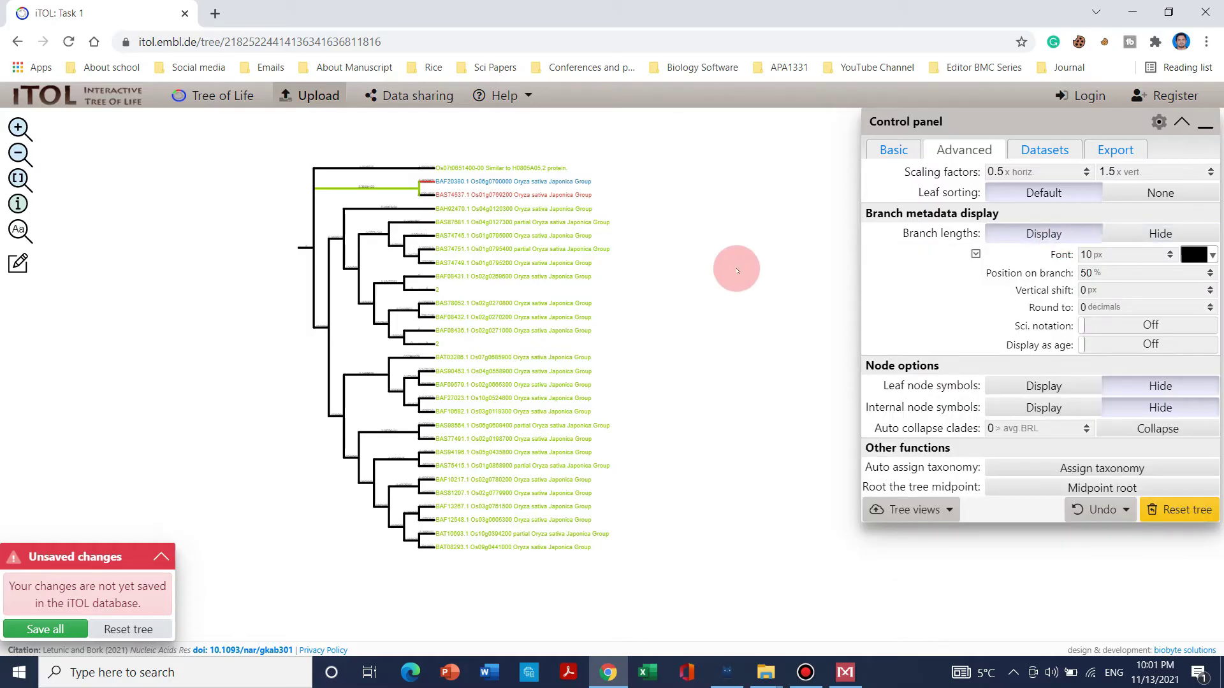
{"action": "mouse_move", "coordinate": [349, 288]}
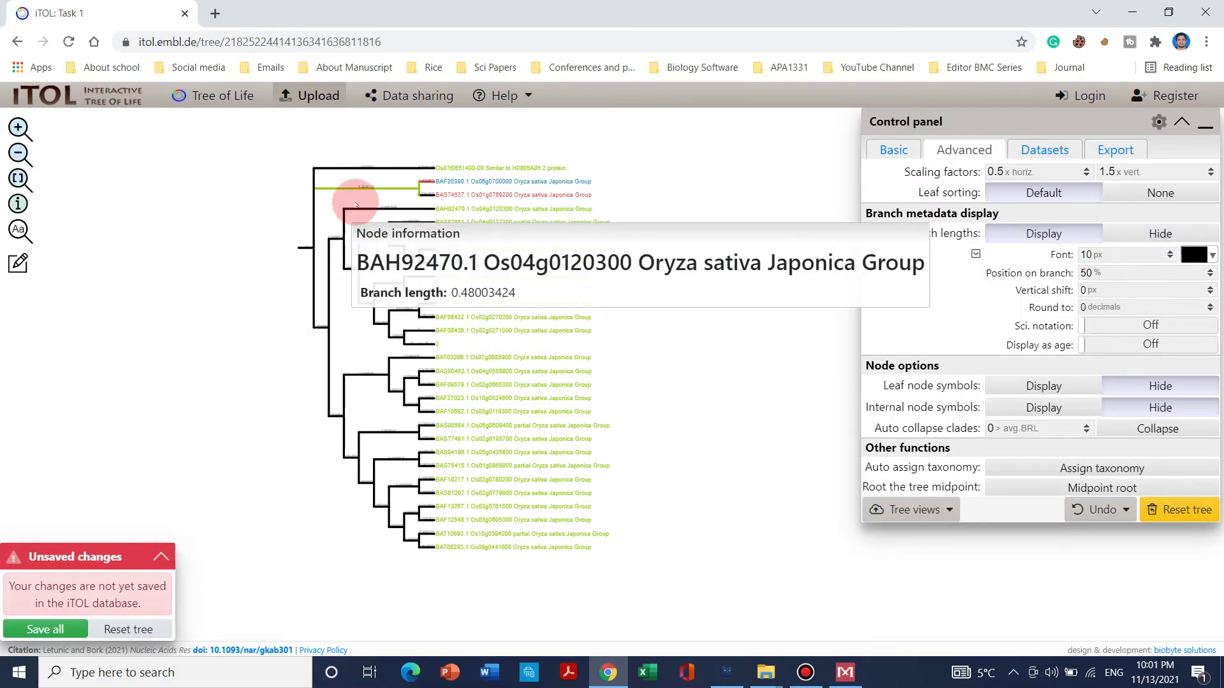
{"action": "mouse_move", "coordinate": [491, 232]}
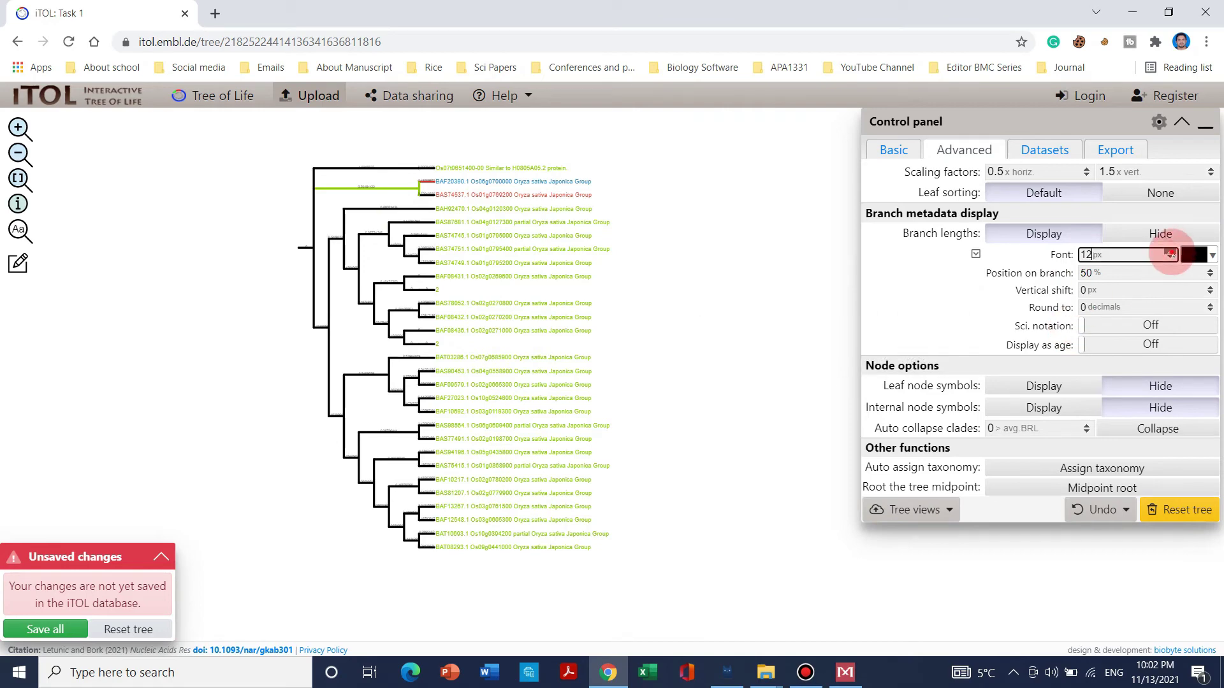
{"action": "left_click", "coordinate": [1170, 252]}
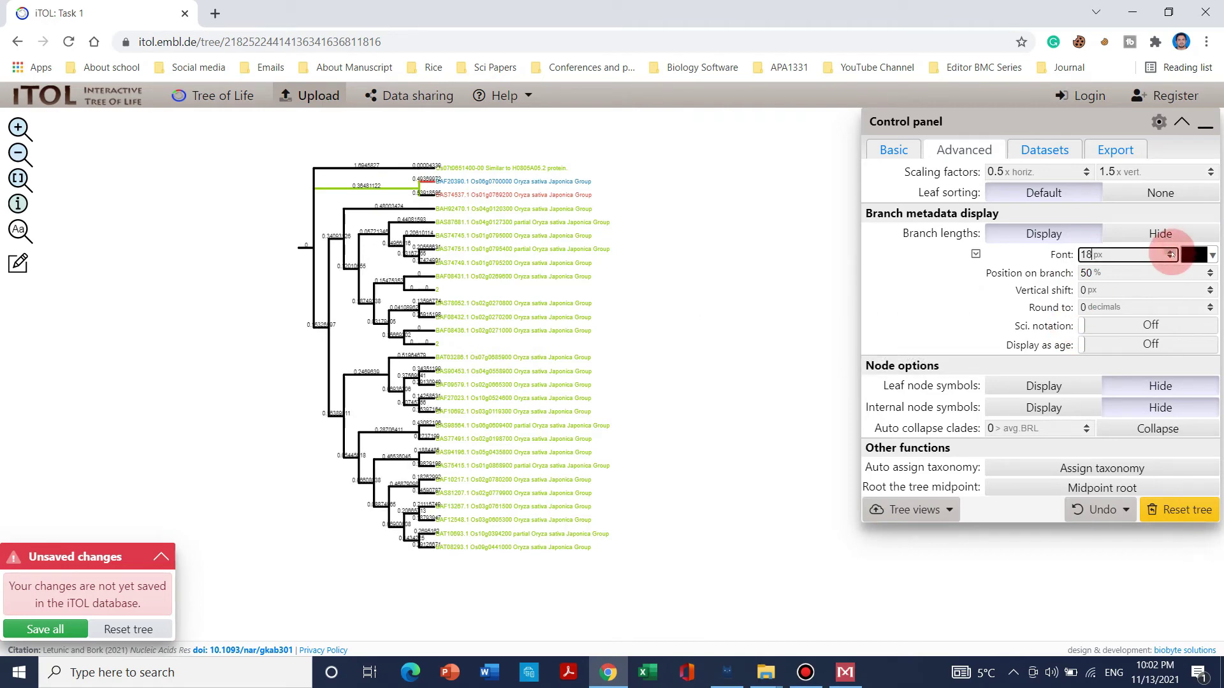
Step: Round the displayed branch lengths to 3 decimals and inspect the values along the branches
{"action": "scroll", "coordinate": [446, 415], "scroll_direction": "up", "scroll_amount": 5}
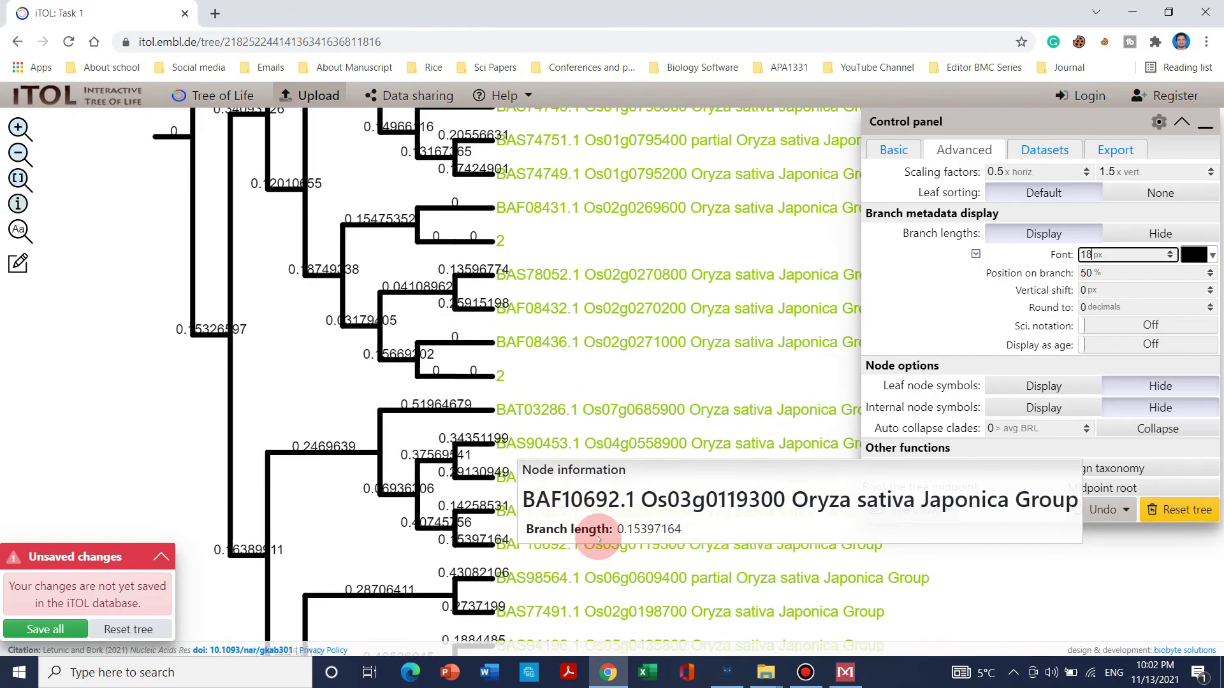
{"action": "left_click", "coordinate": [350, 397]}
{"action": "scroll", "coordinate": [350, 397], "scroll_direction": "up", "scroll_amount": 2}
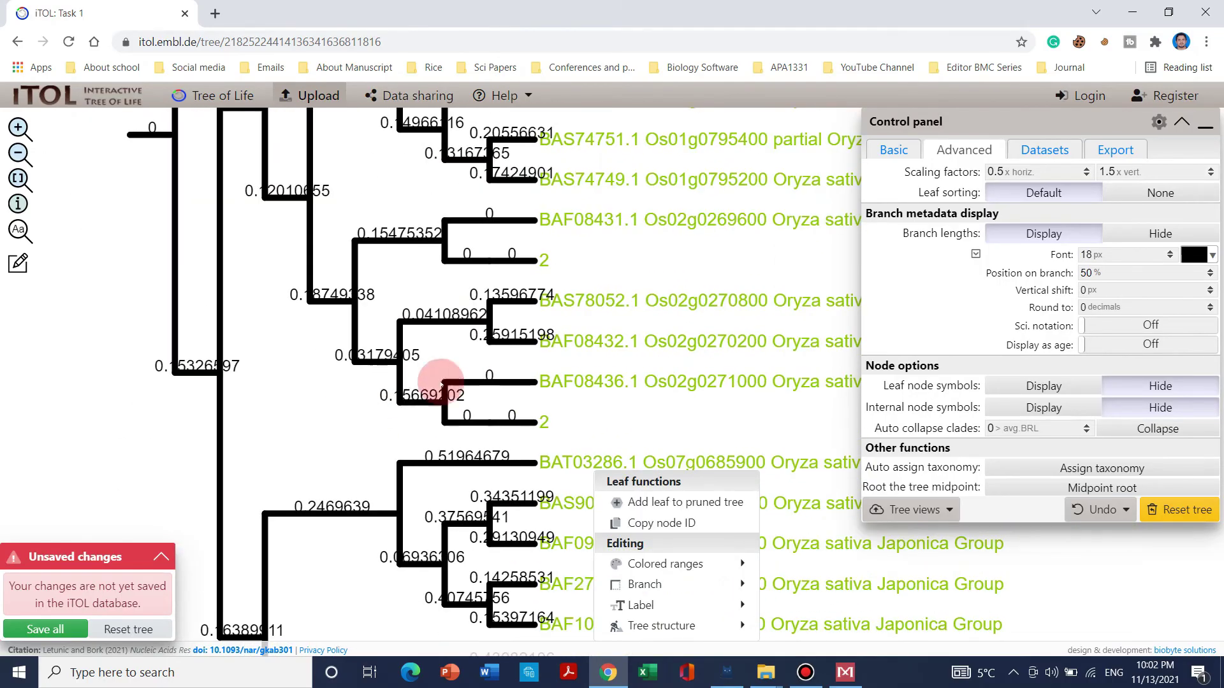
{"action": "scroll", "coordinate": [792, 281], "scroll_direction": "down", "scroll_amount": 3}
{"action": "scroll", "coordinate": [793, 281], "scroll_direction": "up", "scroll_amount": 1}
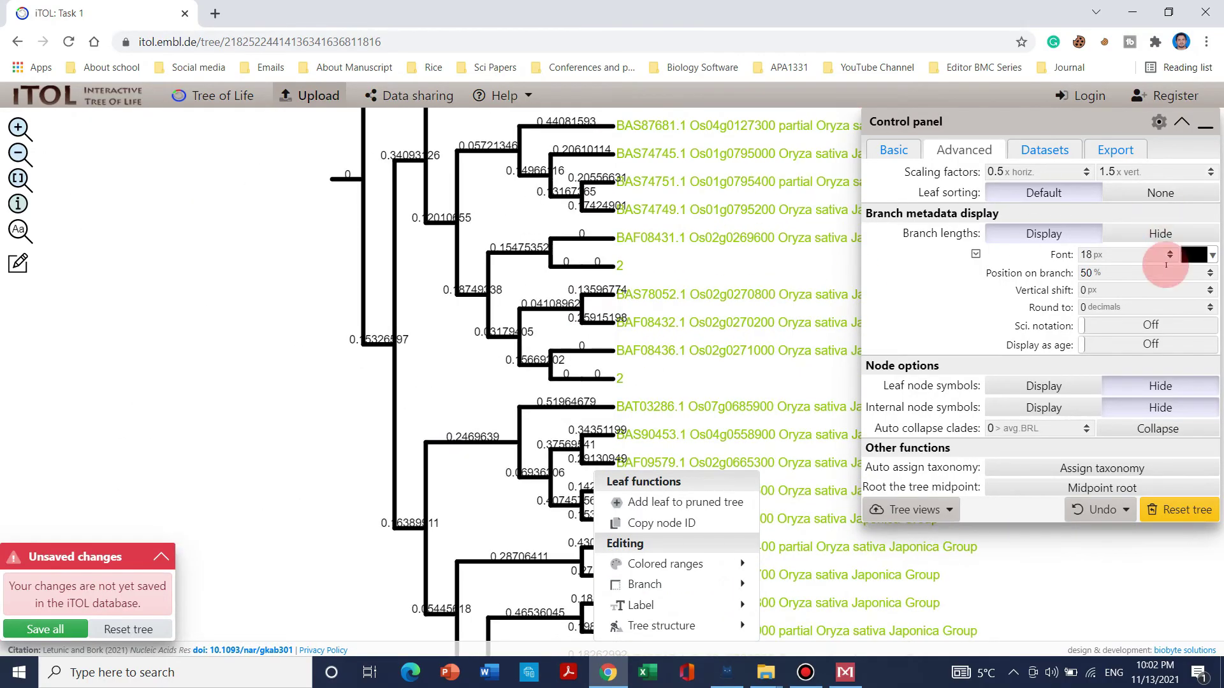
{"action": "left_click", "coordinate": [1209, 309]}
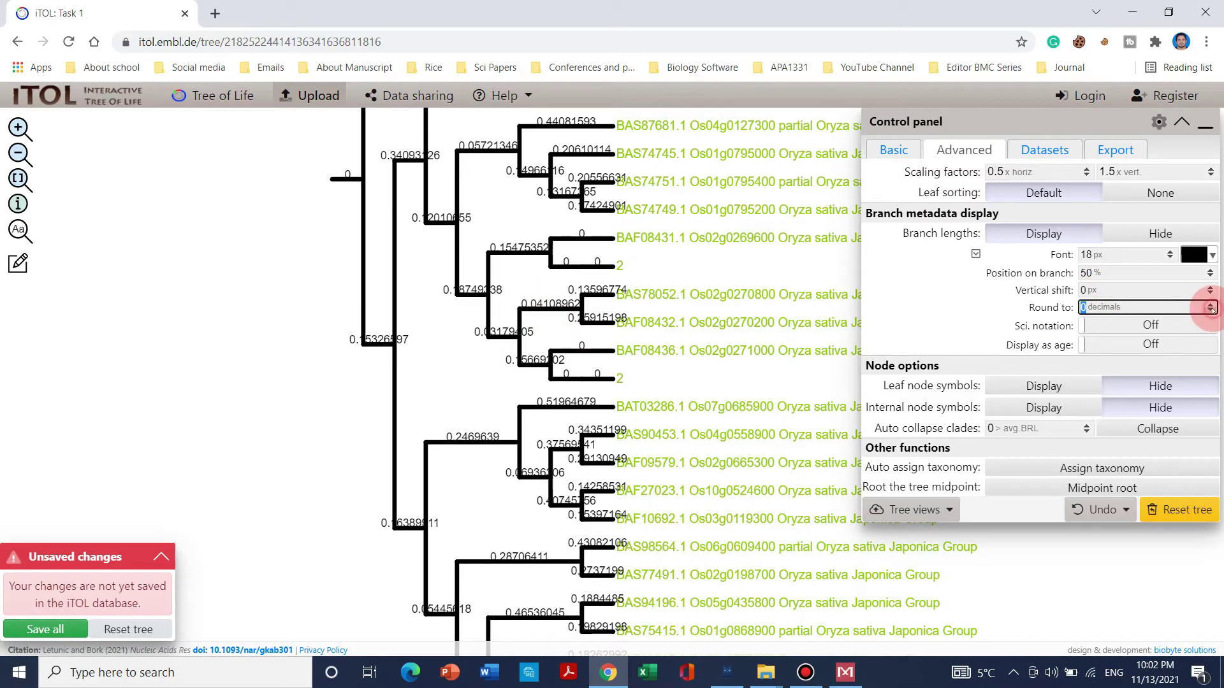
{"action": "left_click", "coordinate": [1209, 305]}
{"action": "left_click", "coordinate": [1209, 305]}
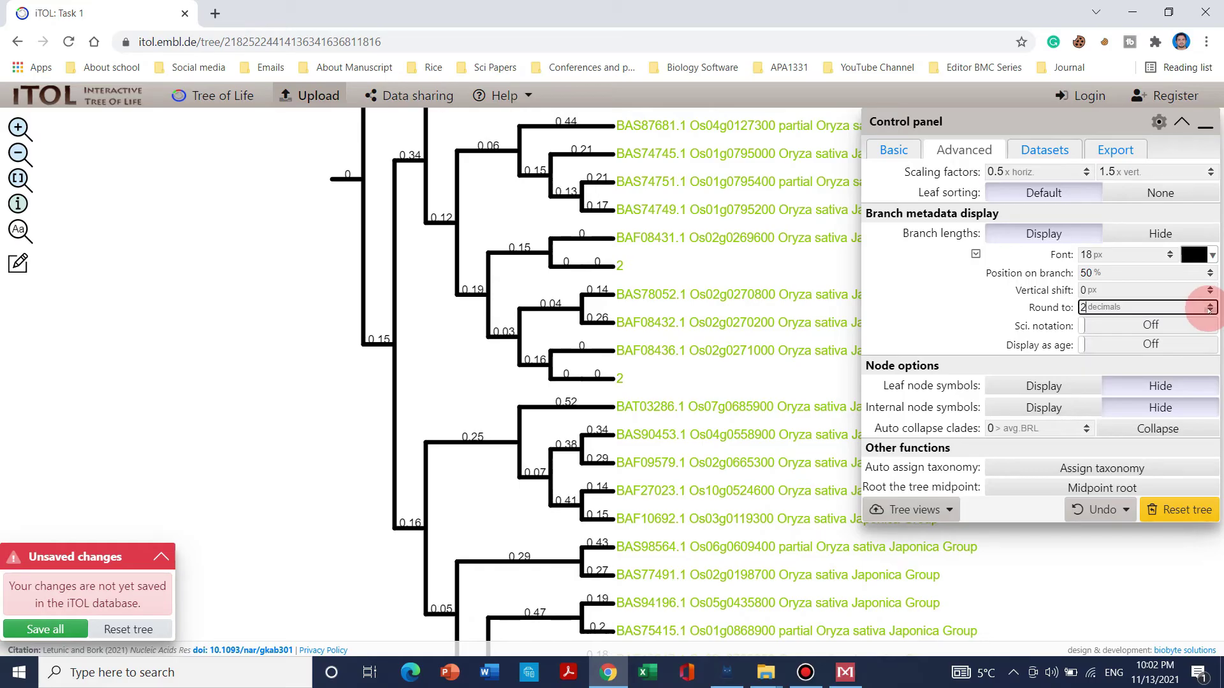
{"action": "left_click", "coordinate": [1209, 305]}
{"action": "scroll", "coordinate": [182, 443], "scroll_direction": "up", "scroll_amount": 5}
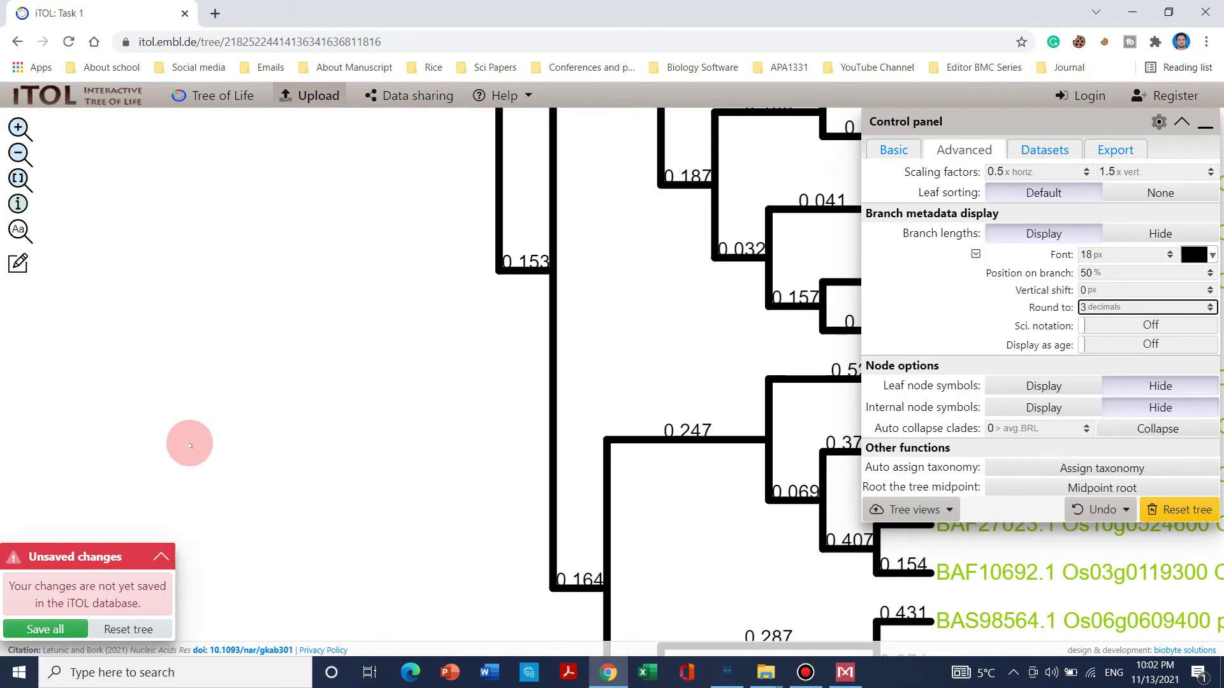
{"action": "left_click_drag", "start_coordinate": [811, 306], "coordinate": [683, 491]}
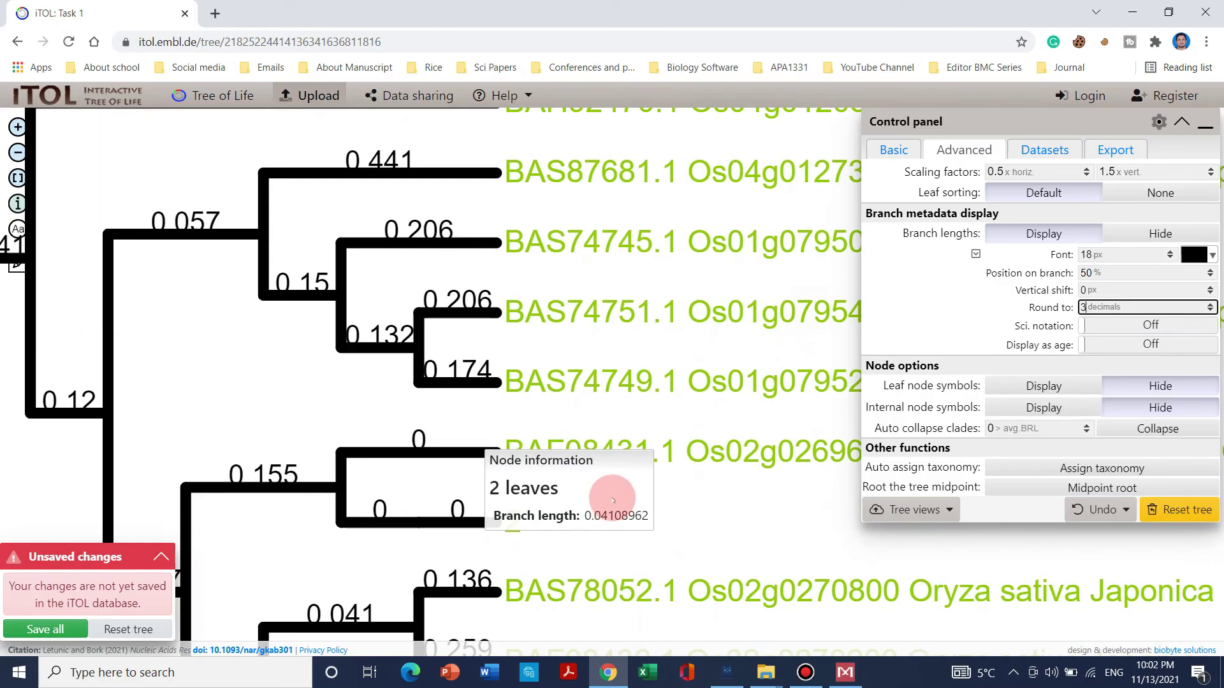
{"action": "left_click_drag", "start_coordinate": [697, 274], "coordinate": [681, 439]}
{"action": "scroll", "coordinate": [681, 439], "scroll_direction": "down", "scroll_amount": 3}
{"action": "scroll", "coordinate": [628, 349], "scroll_direction": "down", "scroll_amount": 2}
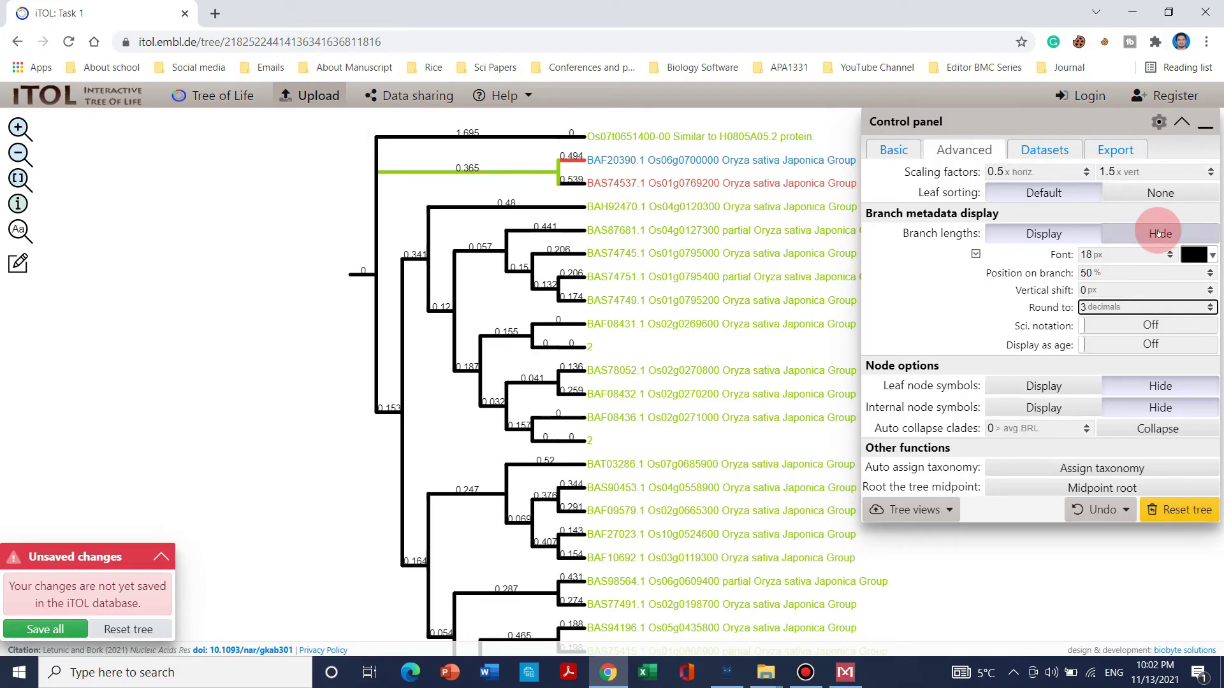
Step: Set leaf sorting to None so leaves follow the tree file's order, and hide the branch lengths
{"action": "left_click", "coordinate": [1159, 233]}
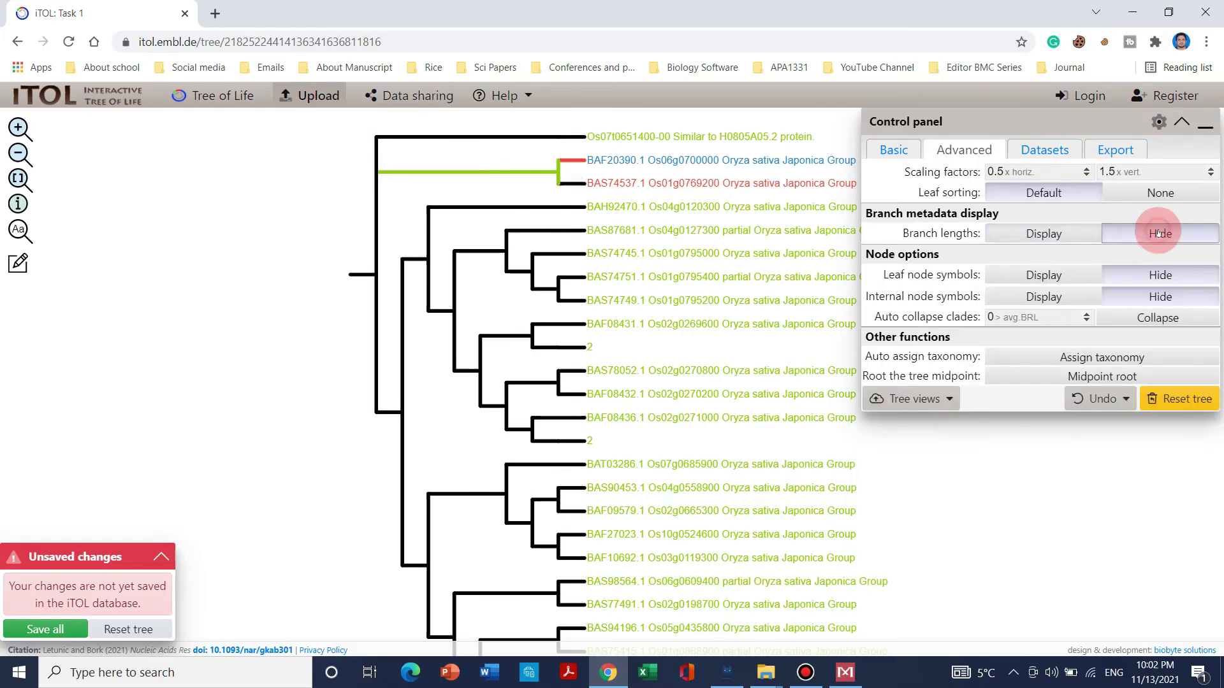
{"action": "left_click", "coordinate": [1068, 240]}
{"action": "left_click", "coordinate": [1162, 191]}
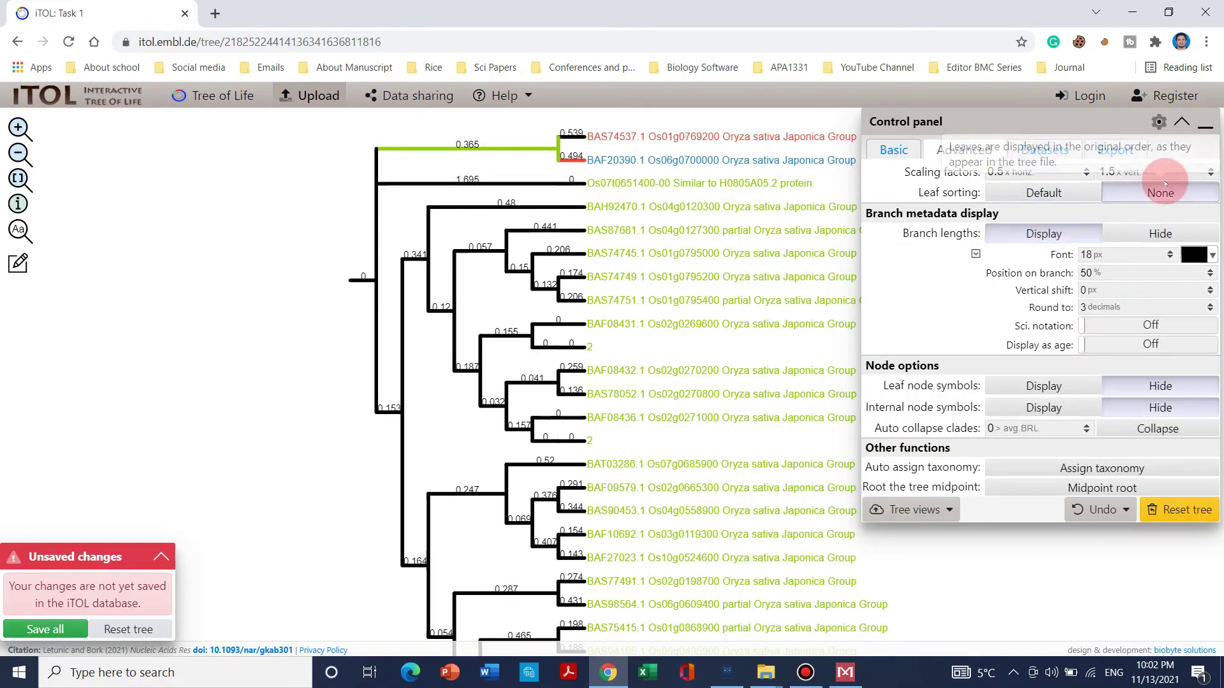
{"action": "left_click", "coordinate": [1040, 233]}
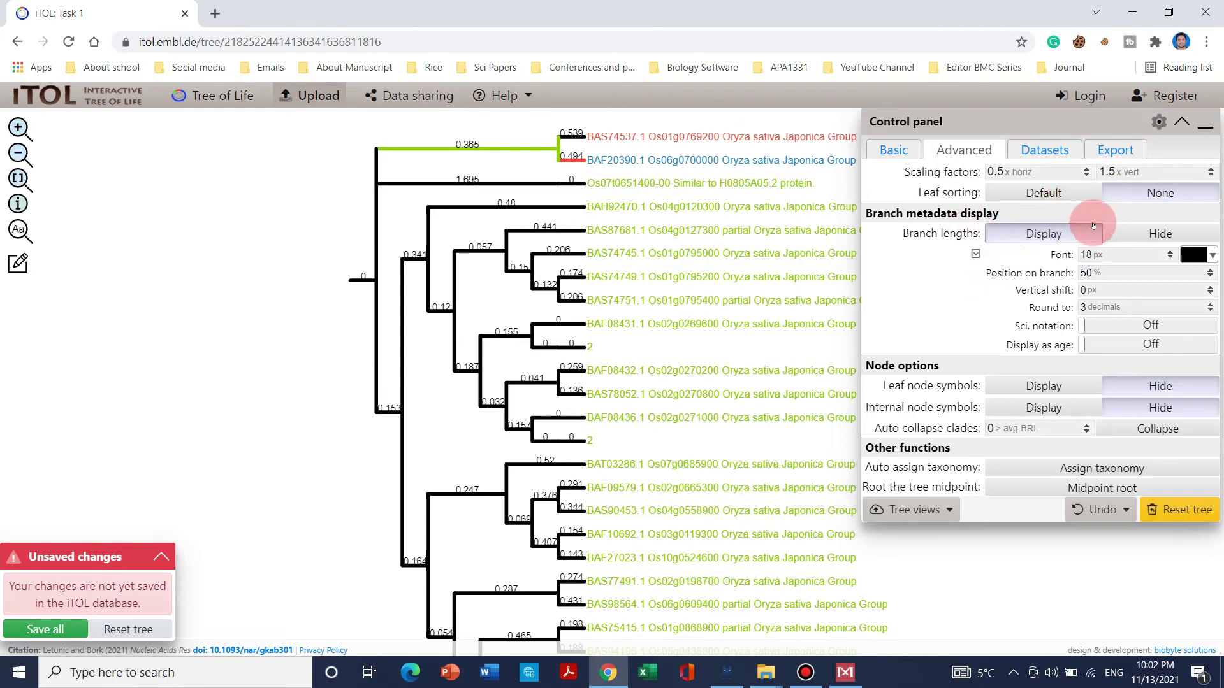
{"action": "left_click", "coordinate": [1149, 235]}
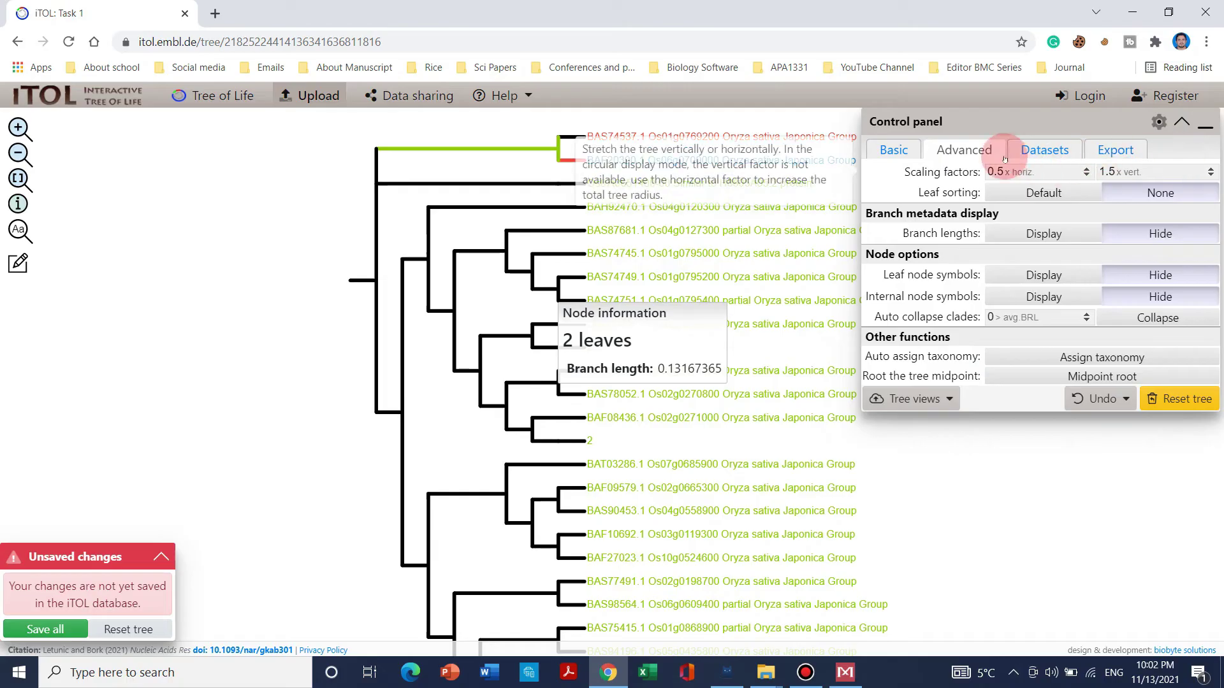
Step: View the tree in circular and rectangular modes, and set its display mode to unrooted
{"action": "left_click", "coordinate": [898, 155]}
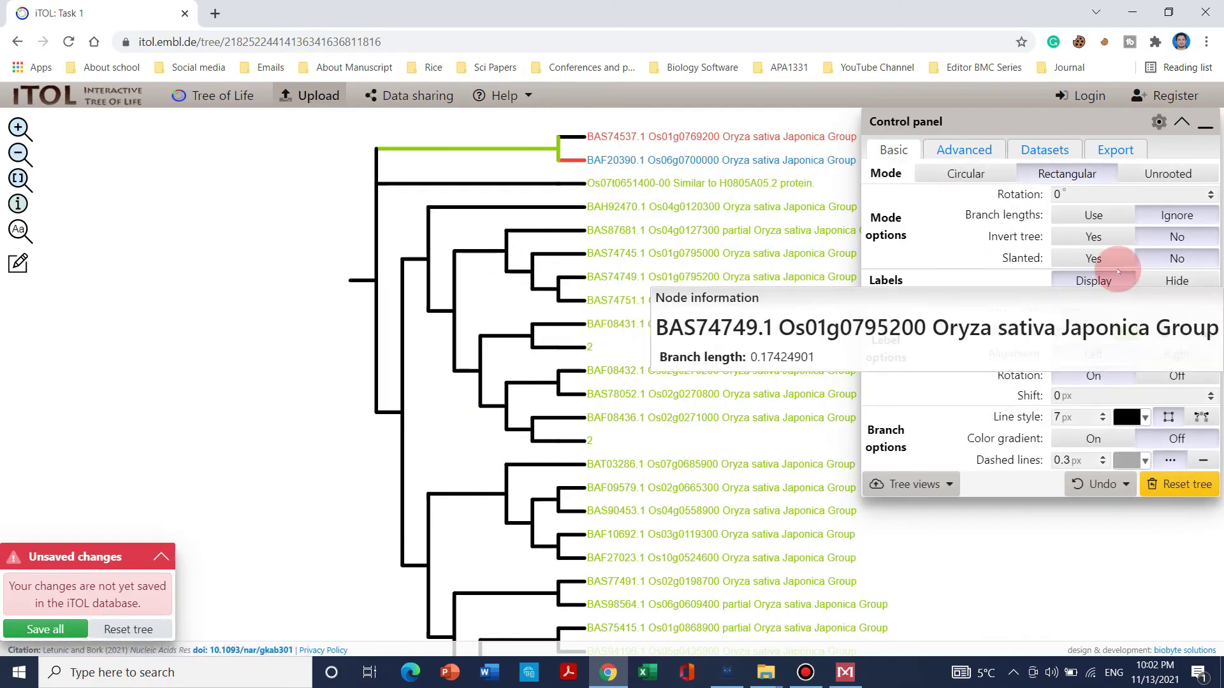
{"action": "left_click", "coordinate": [990, 172]}
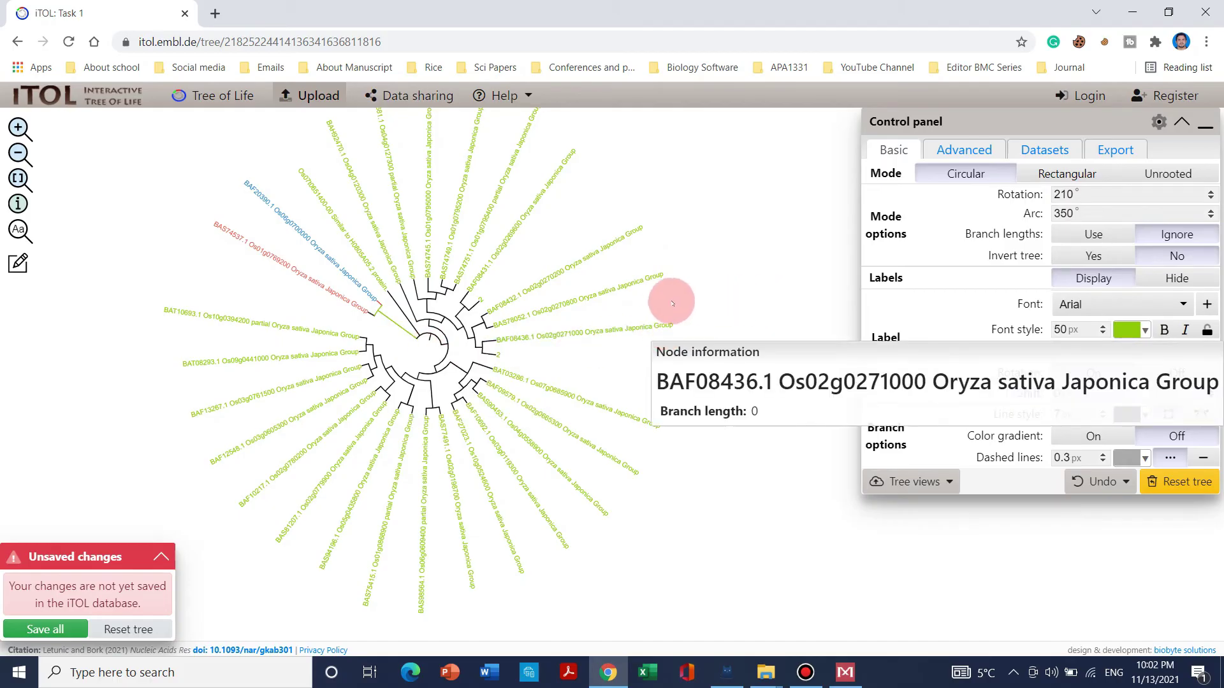
{"action": "left_click", "coordinate": [1037, 176]}
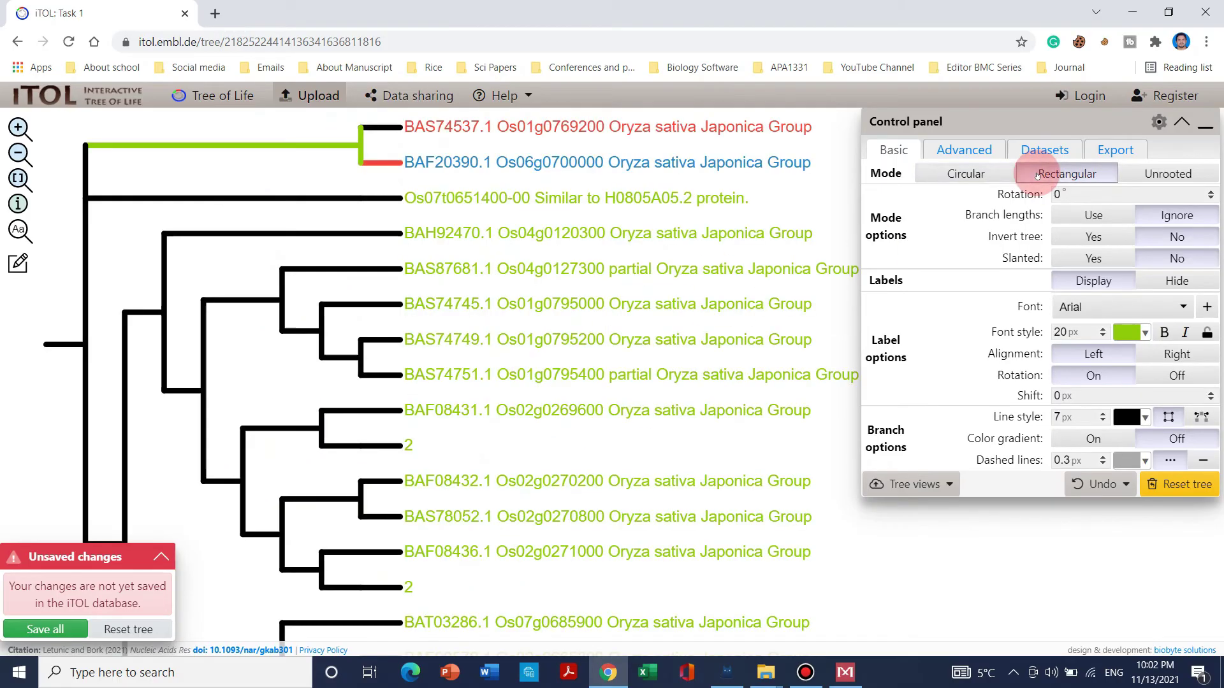
{"action": "left_click", "coordinate": [1168, 178]}
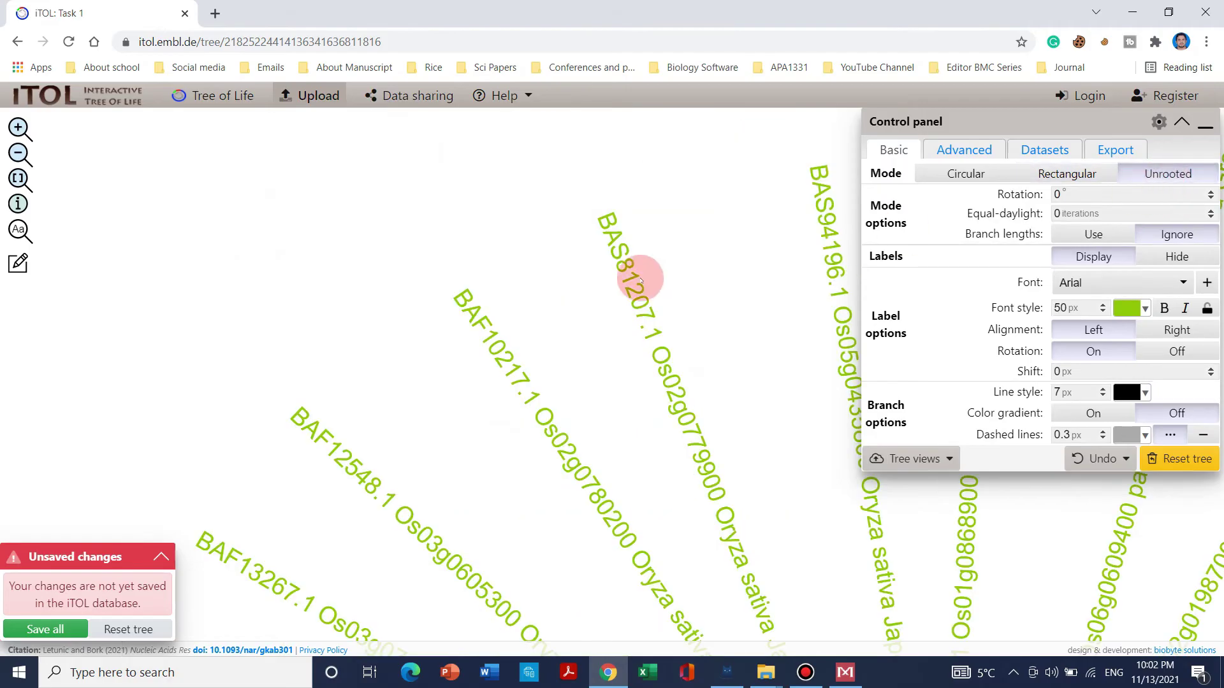
Step: Shorten the label text of the BAF10217.1 leaf to Os02g0780200
{"action": "right_click", "coordinate": [480, 338]}
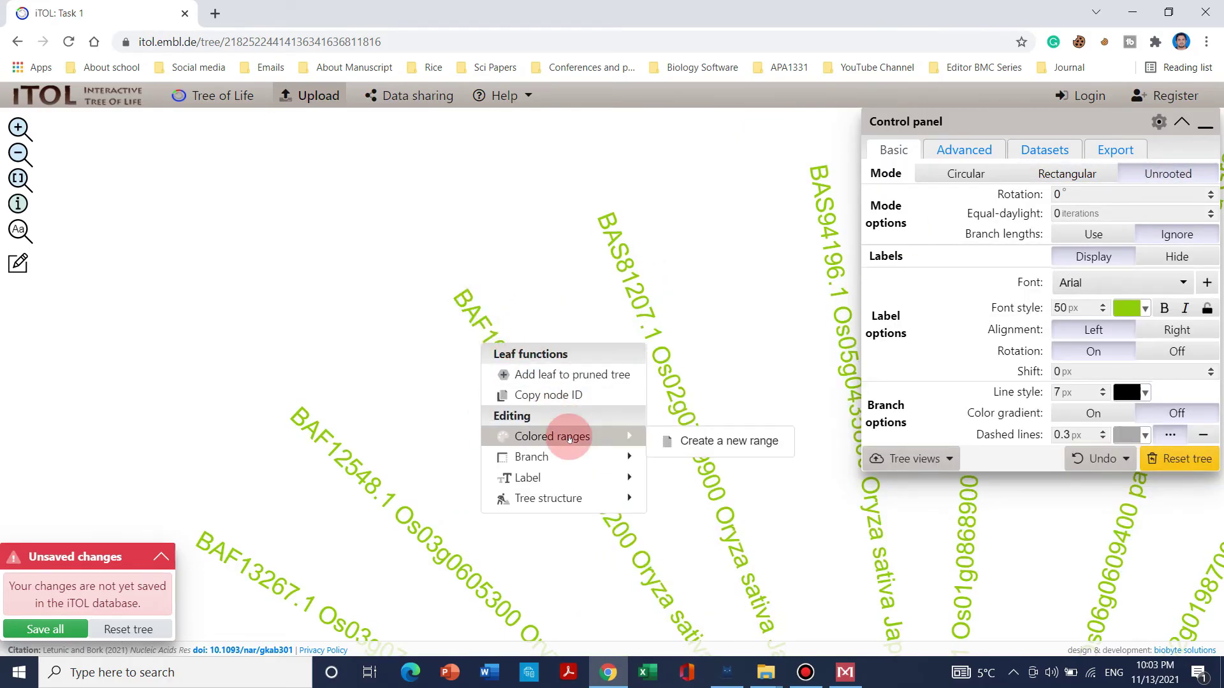
{"action": "mouse_move", "coordinate": [580, 478]}
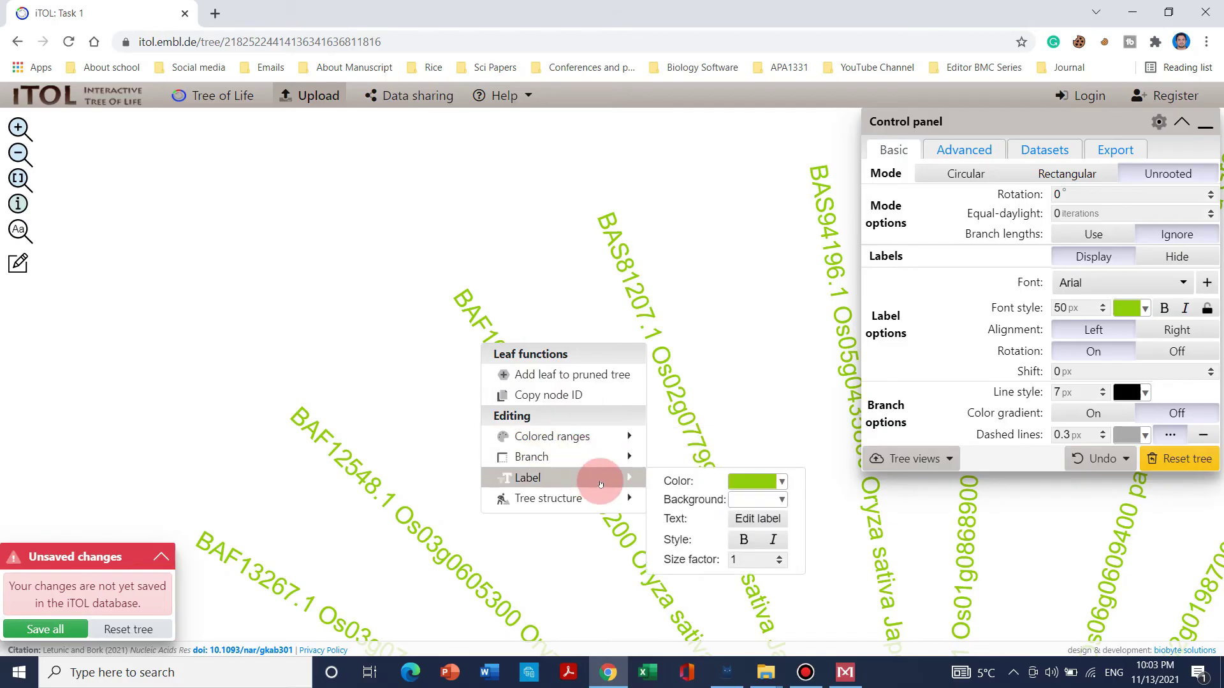
{"action": "left_click", "coordinate": [770, 519]}
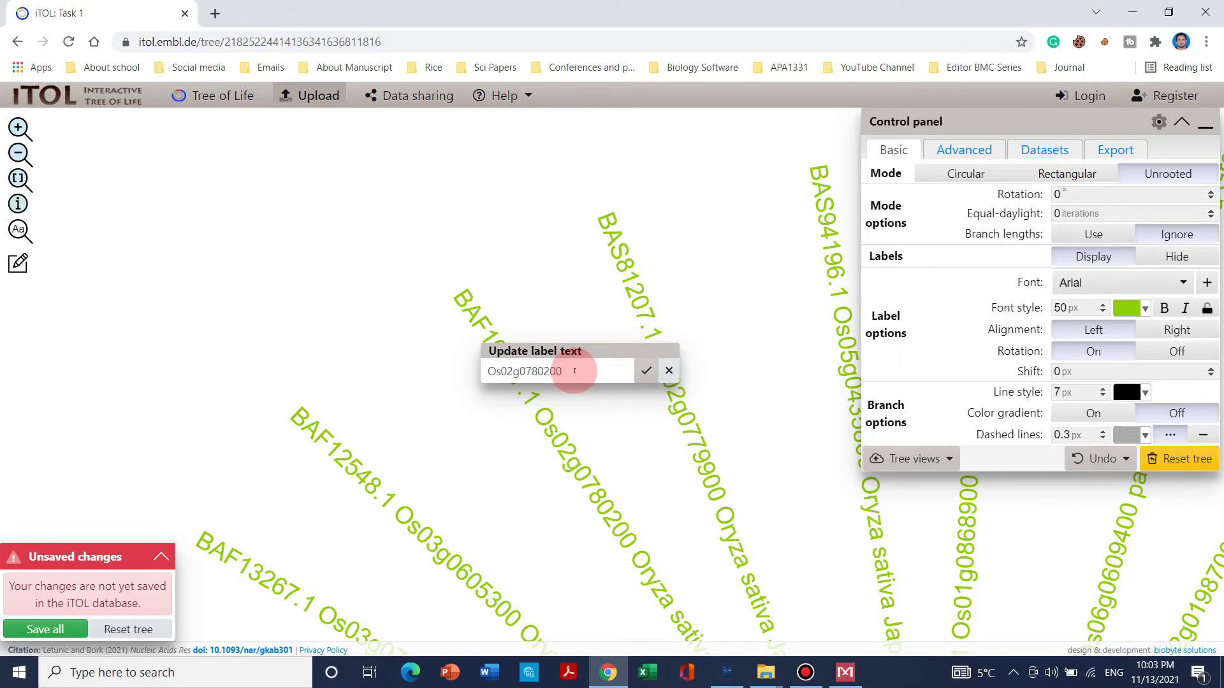
{"action": "left_click", "coordinate": [640, 371]}
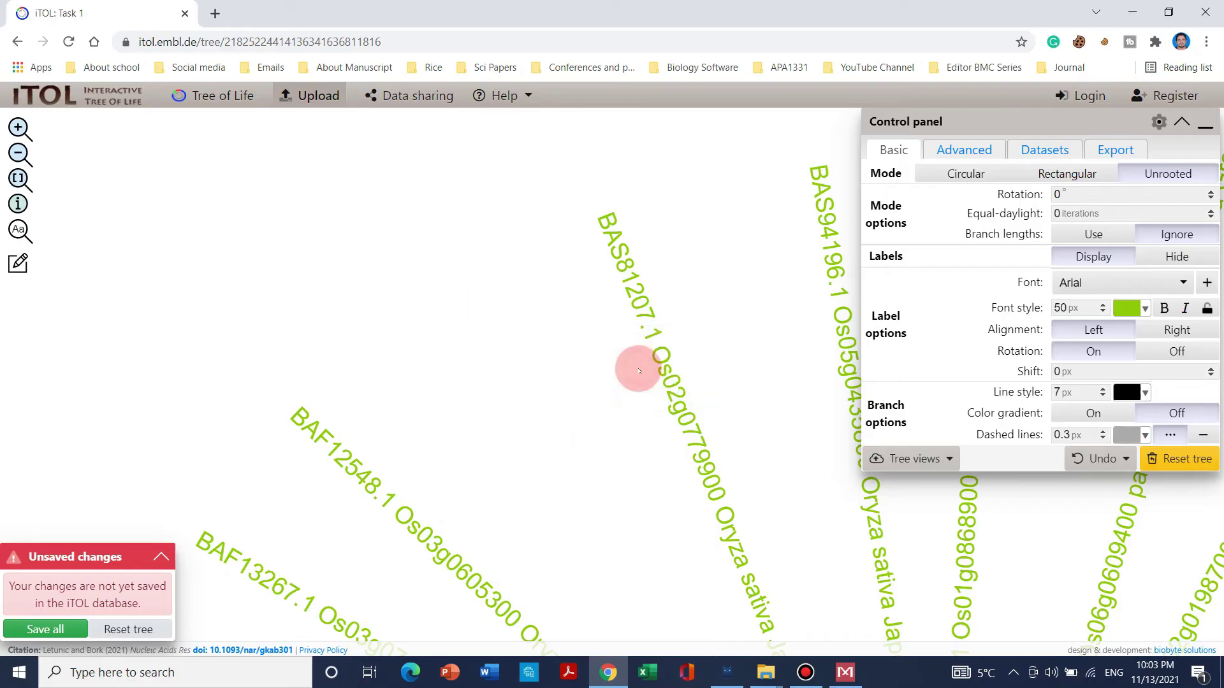
{"action": "mouse_move", "coordinate": [682, 368]}
{"action": "left_mouse_down"}
{"action": "mouse_move", "coordinate": [614, 519]}
{"action": "mouse_move", "coordinate": [478, 229]}
{"action": "left_mouse_up"}
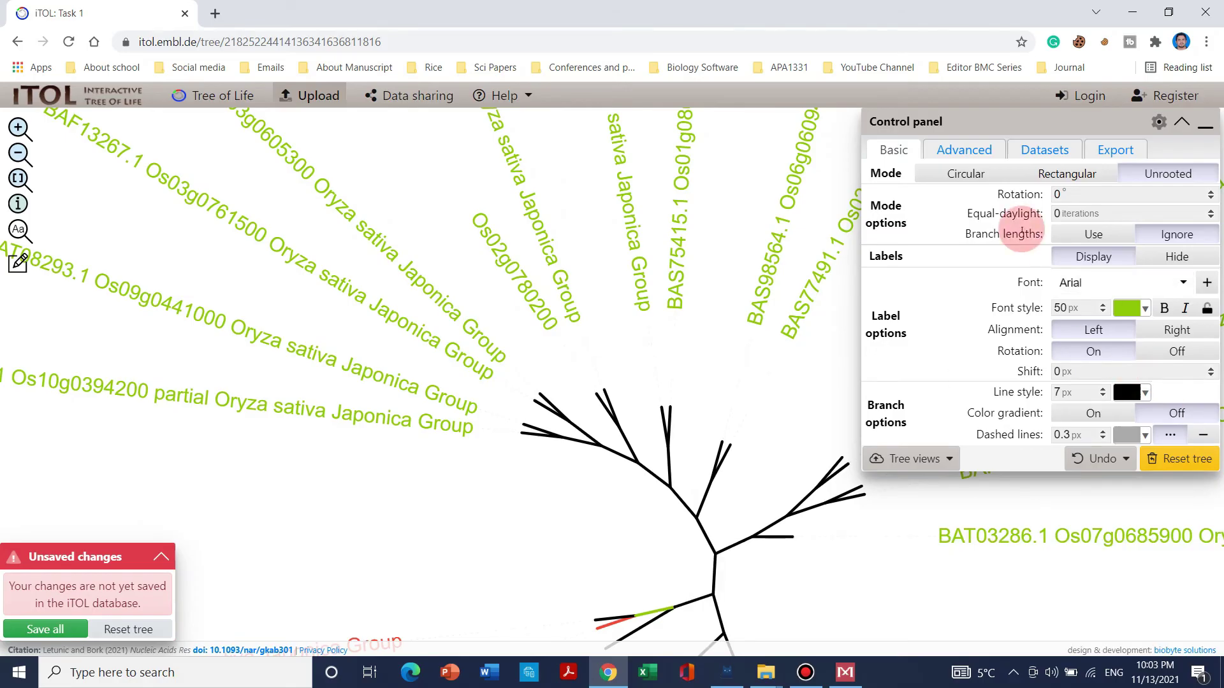
Step: Set the display mode to rectangular and check the edited leaf label in the whole tree
{"action": "left_click", "coordinate": [1064, 176]}
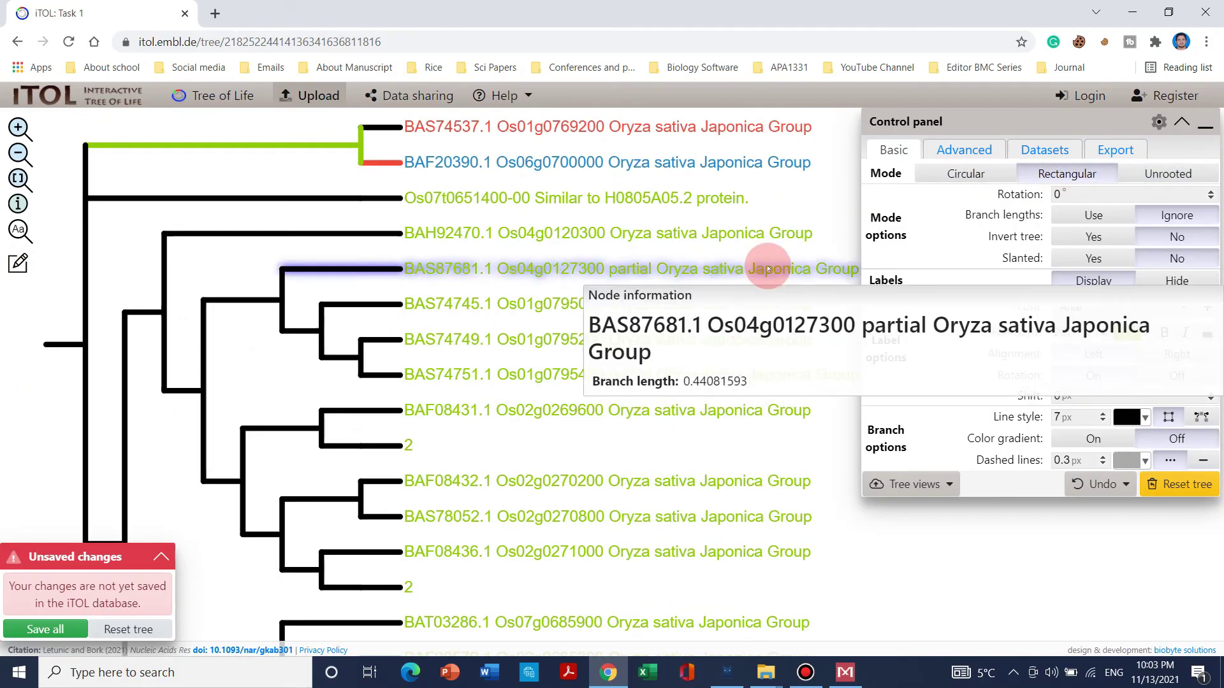
{"action": "scroll", "coordinate": [584, 467], "scroll_direction": "down", "scroll_amount": 3}
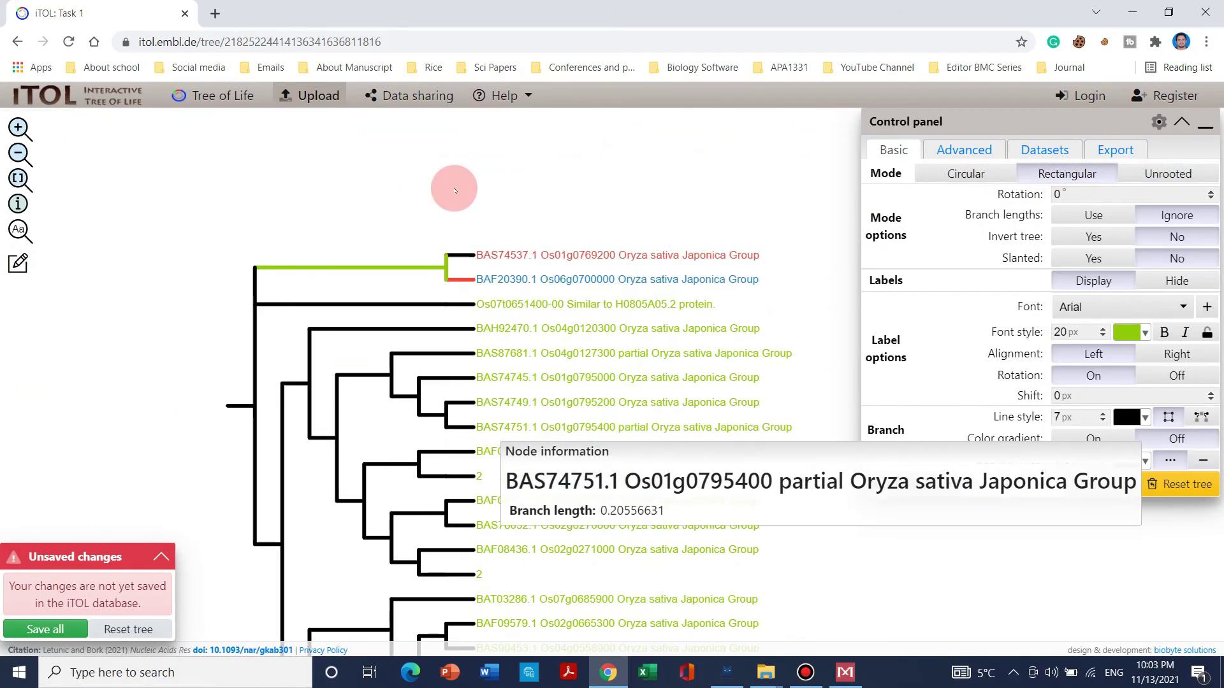
{"action": "scroll", "coordinate": [510, 210], "scroll_direction": "down", "scroll_amount": 4}
{"action": "scroll", "coordinate": [775, 429], "scroll_direction": "up", "scroll_amount": 5}
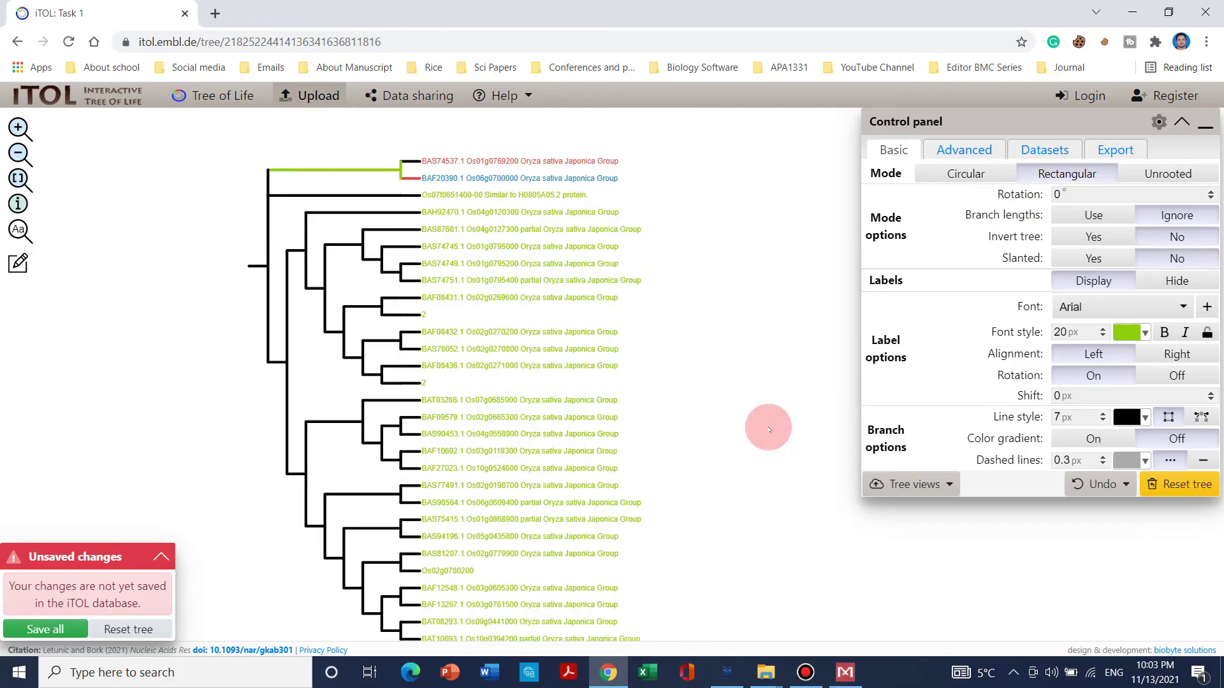
{"action": "scroll", "coordinate": [769, 428], "scroll_direction": "up", "scroll_amount": 2}
{"action": "scroll", "coordinate": [697, 437], "scroll_direction": "down", "scroll_amount": 3}
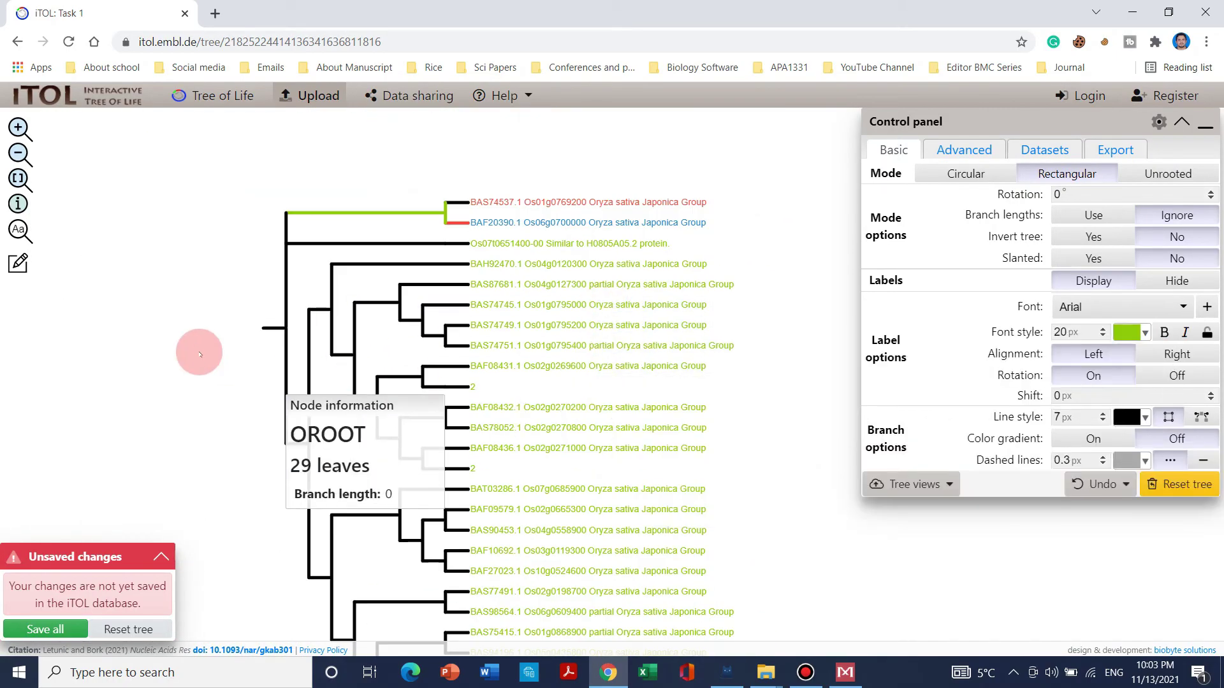
Step: Export the full image of the rectangular tree in PNG format
{"action": "left_click", "coordinate": [1129, 148]}
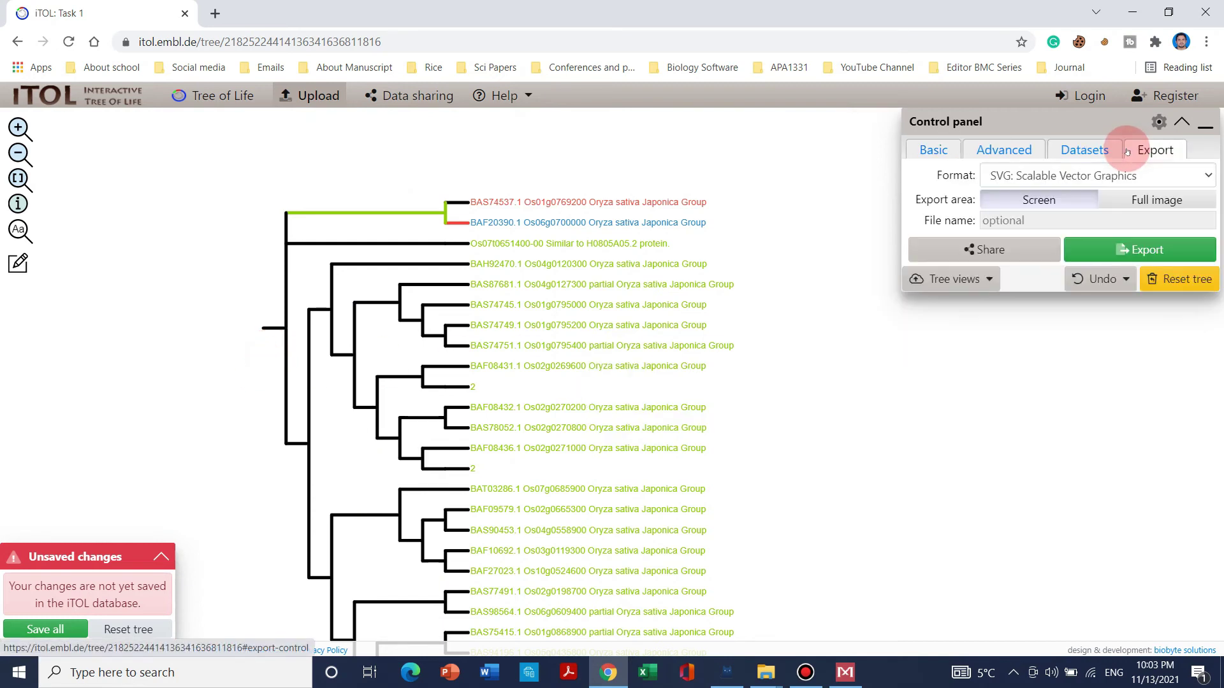
{"action": "left_click", "coordinate": [1132, 201]}
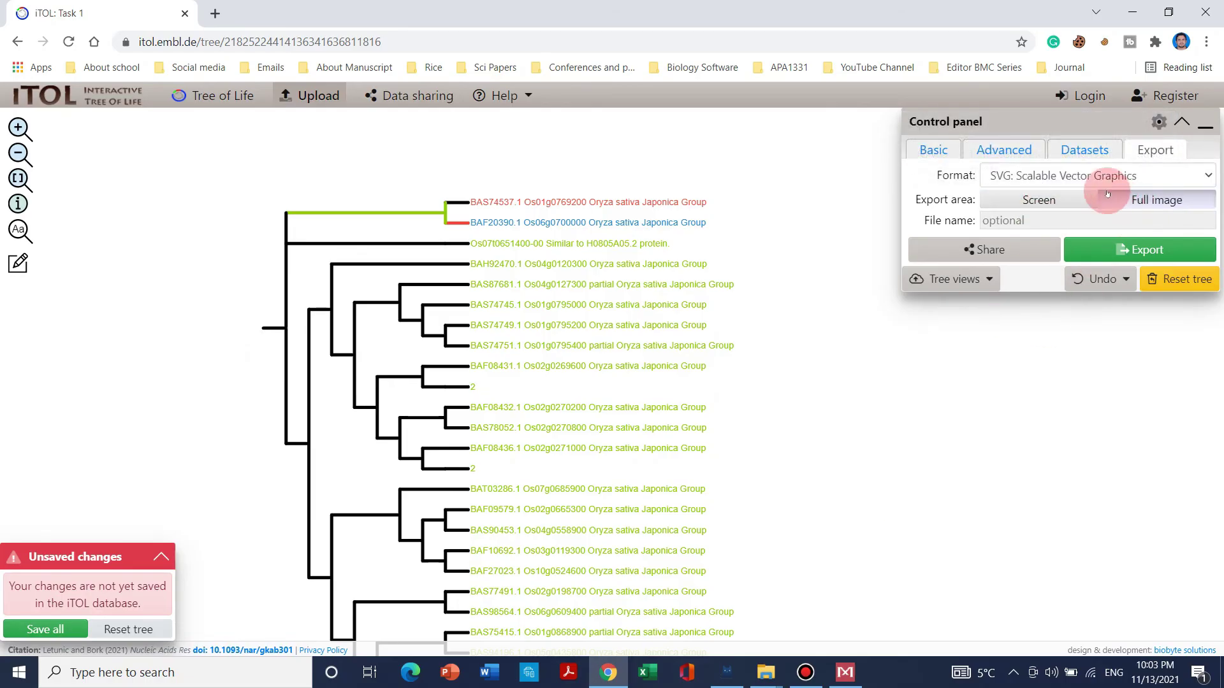
{"action": "left_click", "coordinate": [1147, 176]}
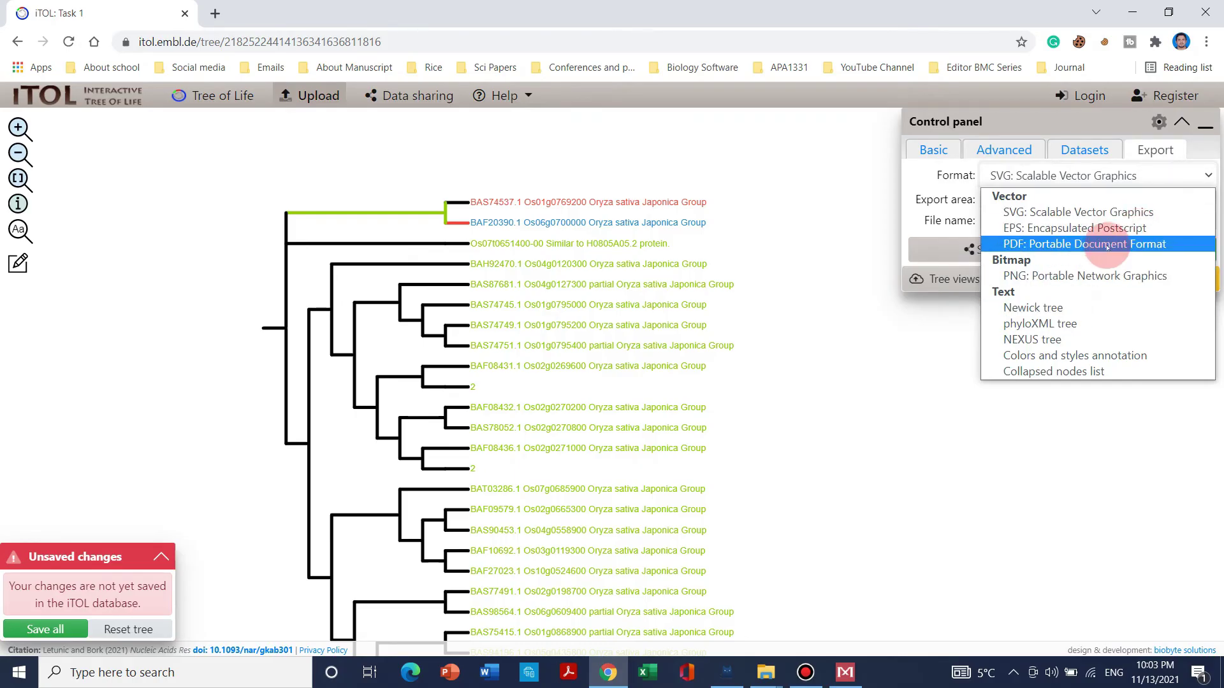
{"action": "left_click", "coordinate": [1103, 275]}
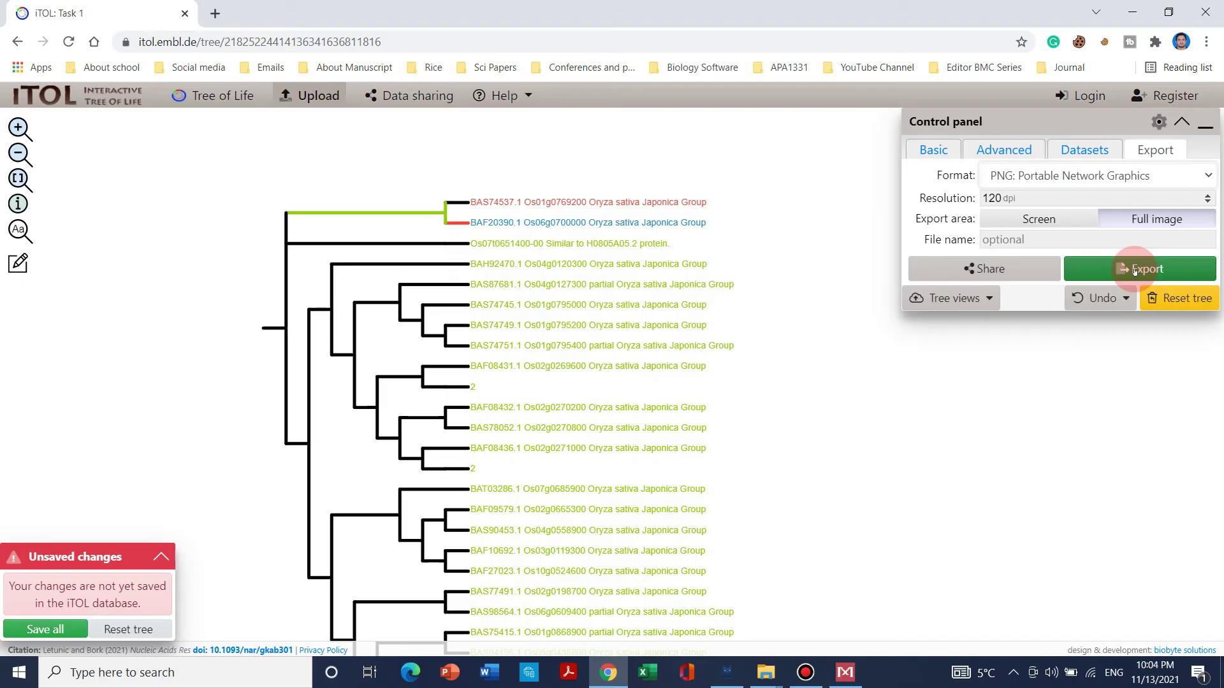
{"action": "left_click", "coordinate": [1143, 270]}
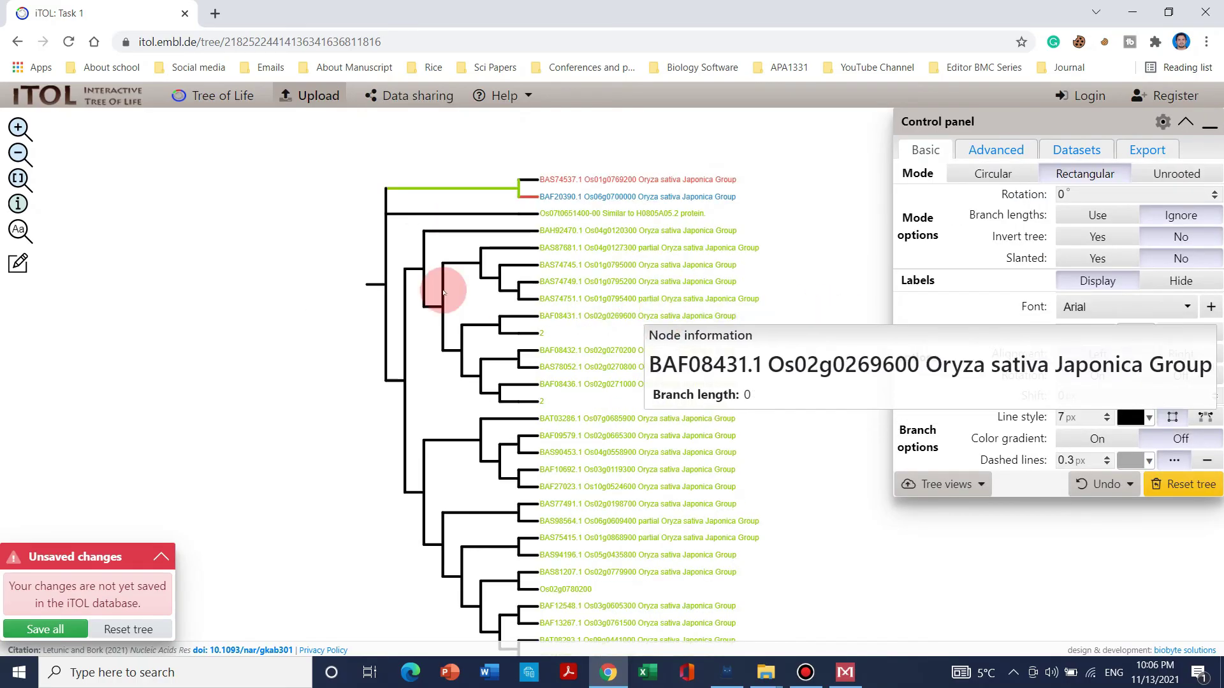
Step: Preview the circular layout, return to rectangular, and change the tree to the unrooted layout with its branches centred
{"action": "left_click_drag", "start_coordinate": [216, 351], "coordinate": [137, 322]}
{"action": "left_click", "coordinate": [998, 175]}
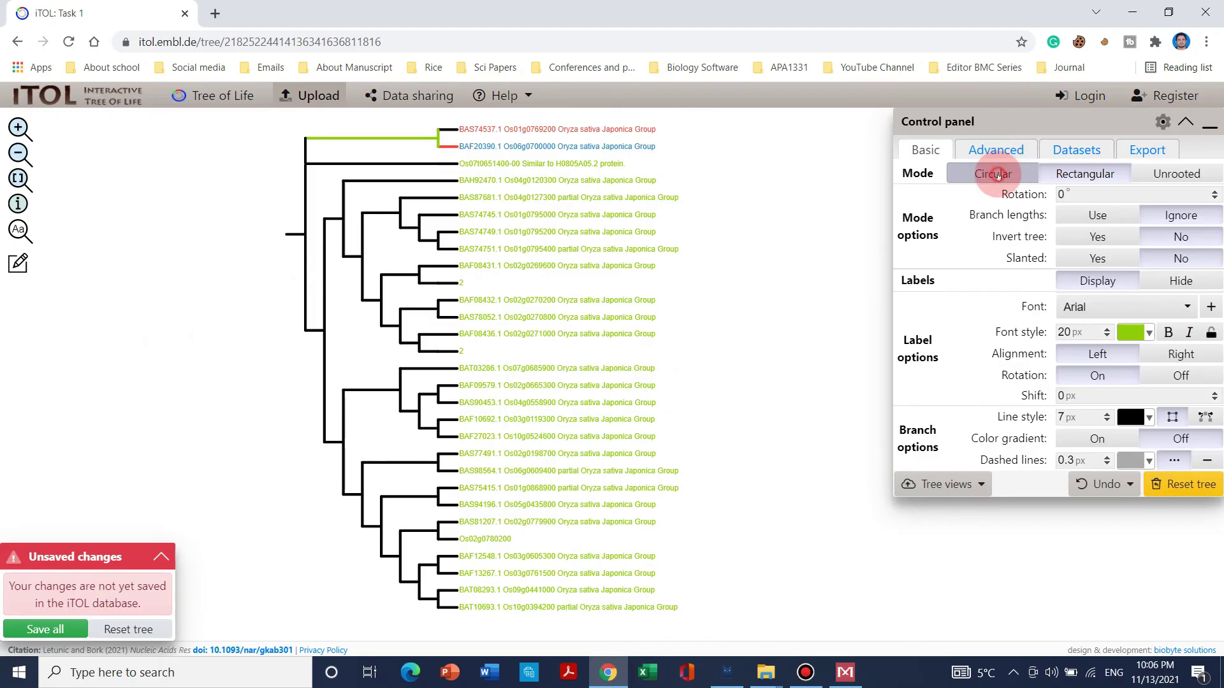
{"action": "left_click", "coordinate": [1059, 175]}
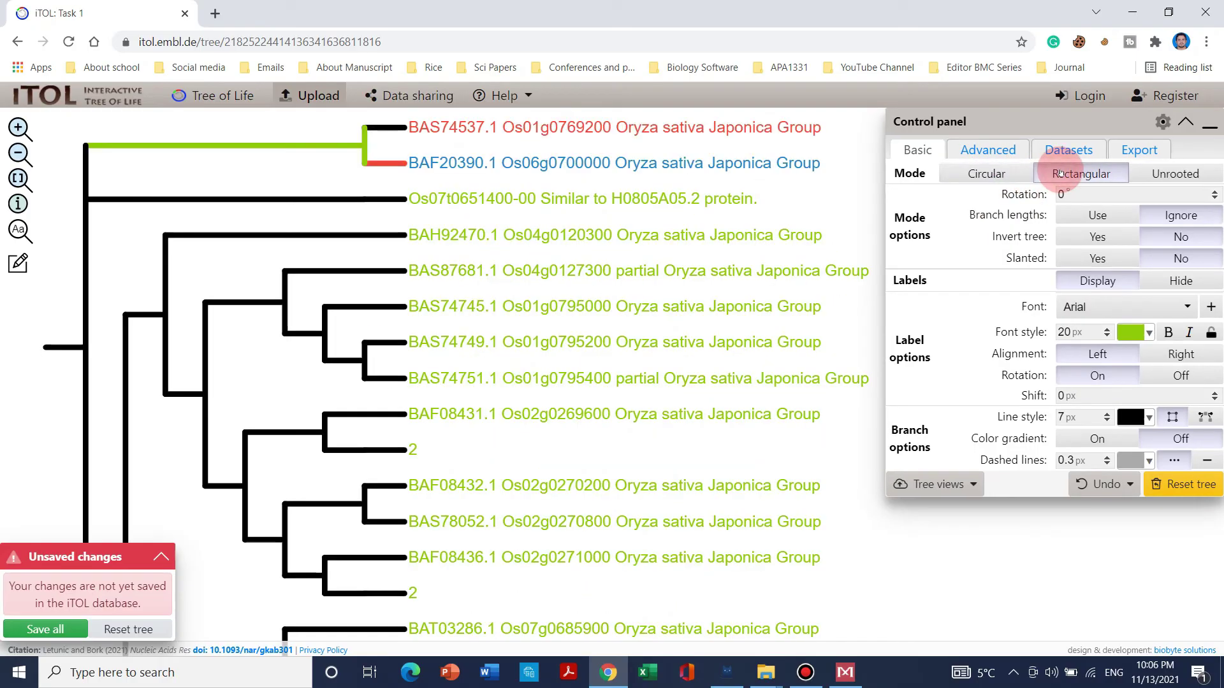
{"action": "left_click", "coordinate": [1196, 178]}
{"action": "left_click_drag", "start_coordinate": [603, 370], "coordinate": [716, 213]}
{"action": "scroll", "coordinate": [669, 385], "scroll_direction": "down", "scroll_amount": 5}
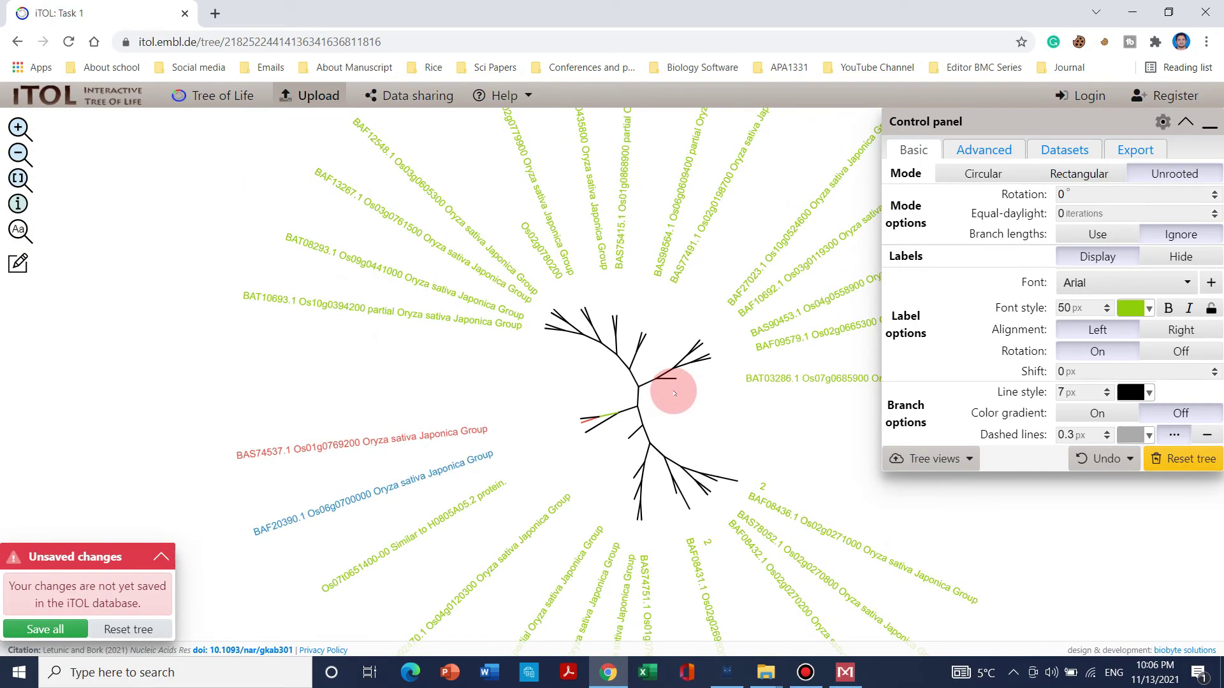
Step: Open the export settings, try PDF as the format, and set the format to PNG
{"action": "left_click", "coordinate": [1116, 151]}
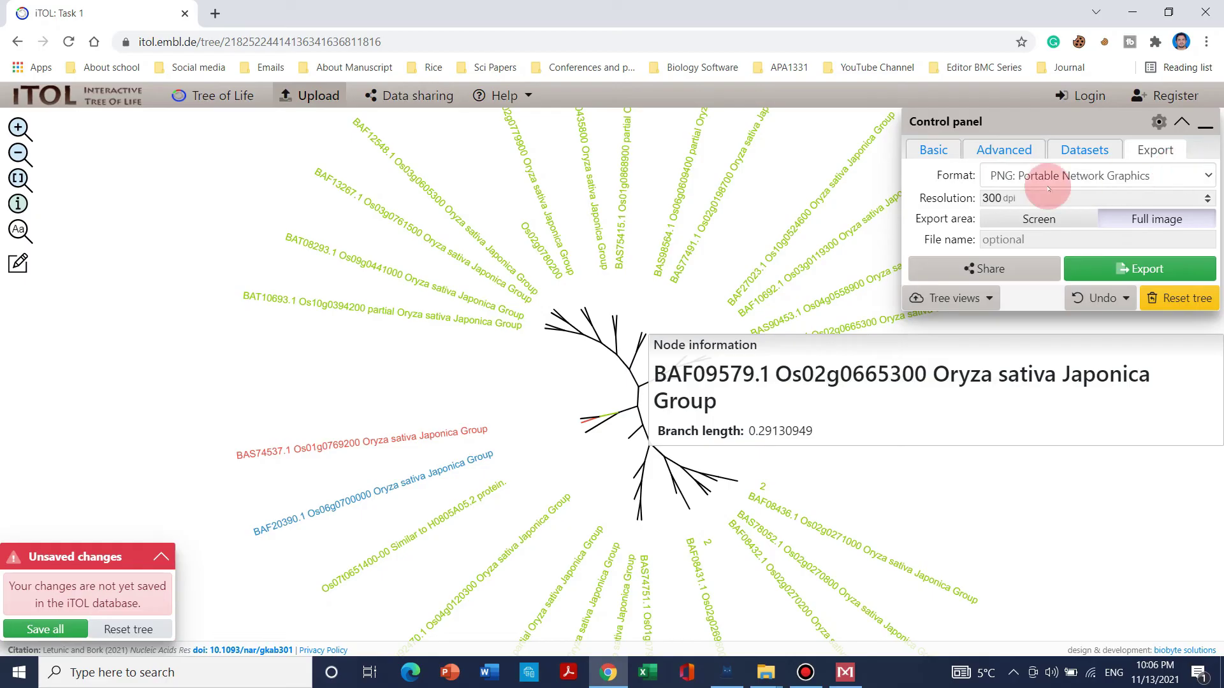
{"action": "left_click", "coordinate": [1140, 182]}
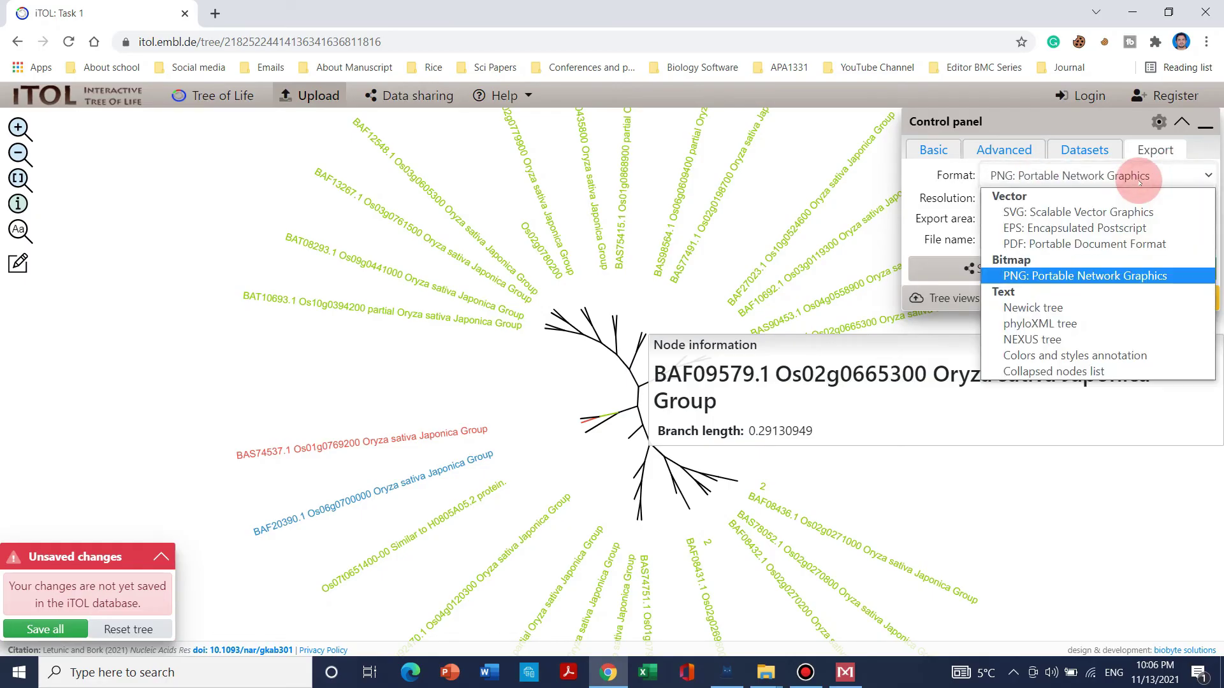
{"action": "left_click", "coordinate": [1120, 245]}
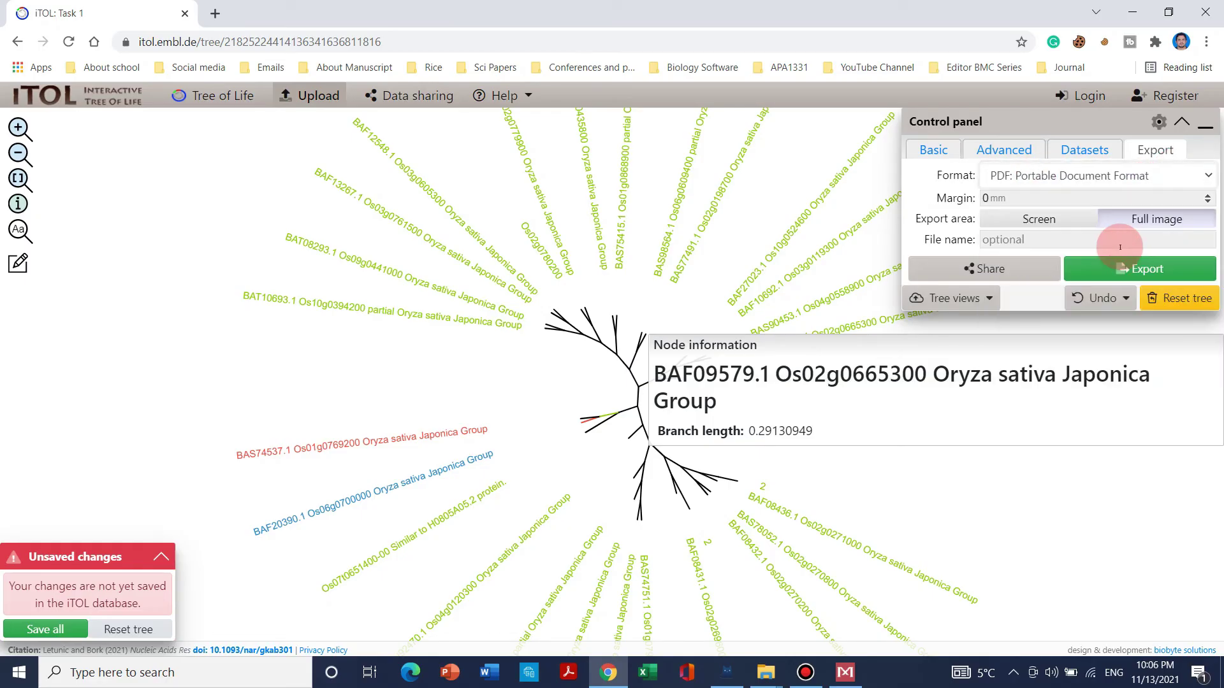
{"action": "left_click", "coordinate": [1137, 177]}
{"action": "left_click", "coordinate": [1100, 275]}
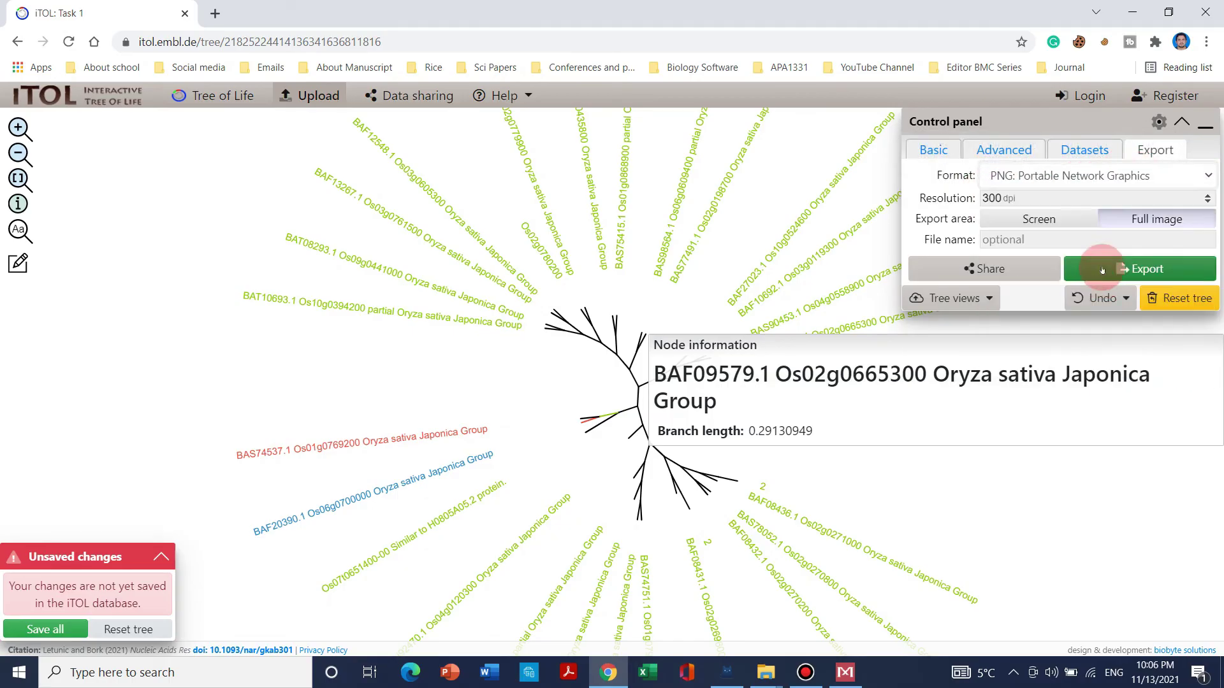
Step: Name the export file task 1 and export the unrooted tree as a full-image PNG at 300 dpi
{"action": "left_click", "coordinate": [1019, 219]}
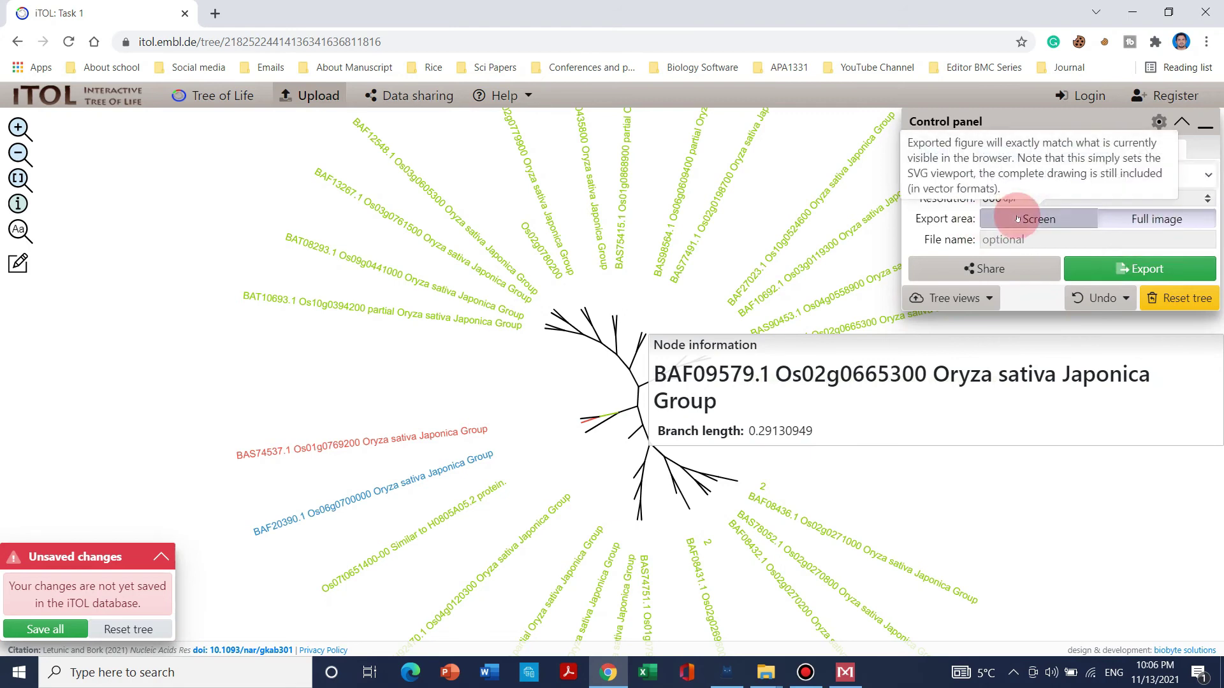
{"action": "left_click", "coordinate": [1141, 219]}
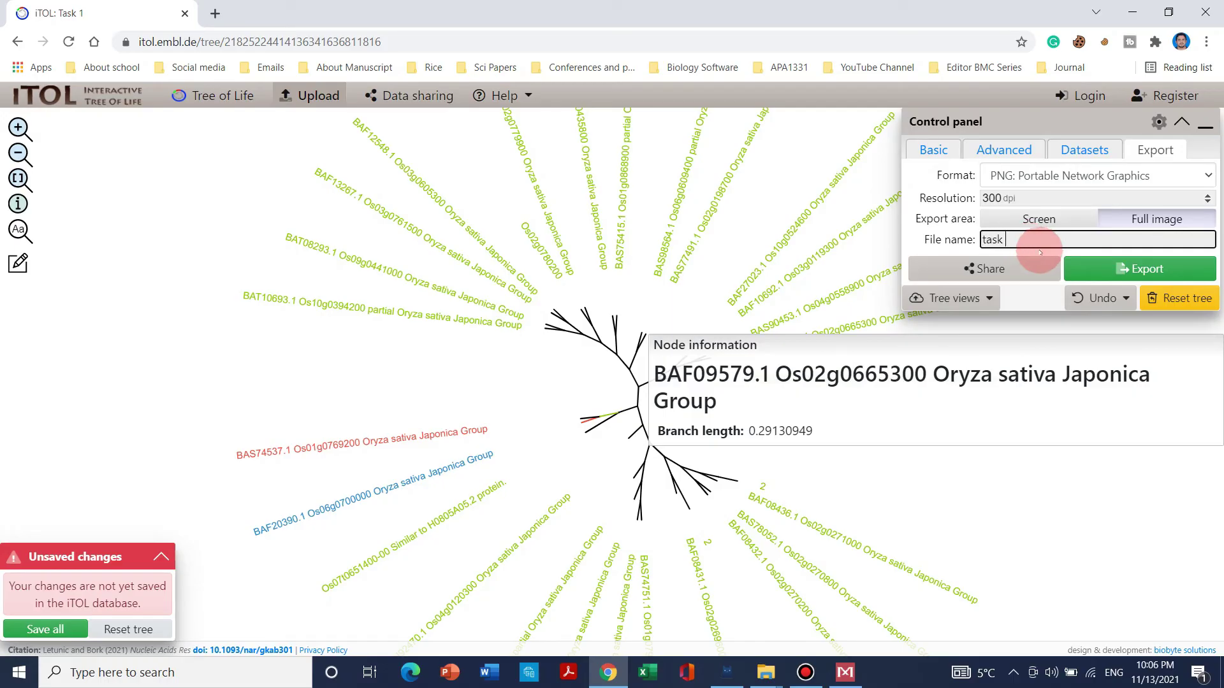
{"action": "left_click", "coordinate": [1171, 269]}
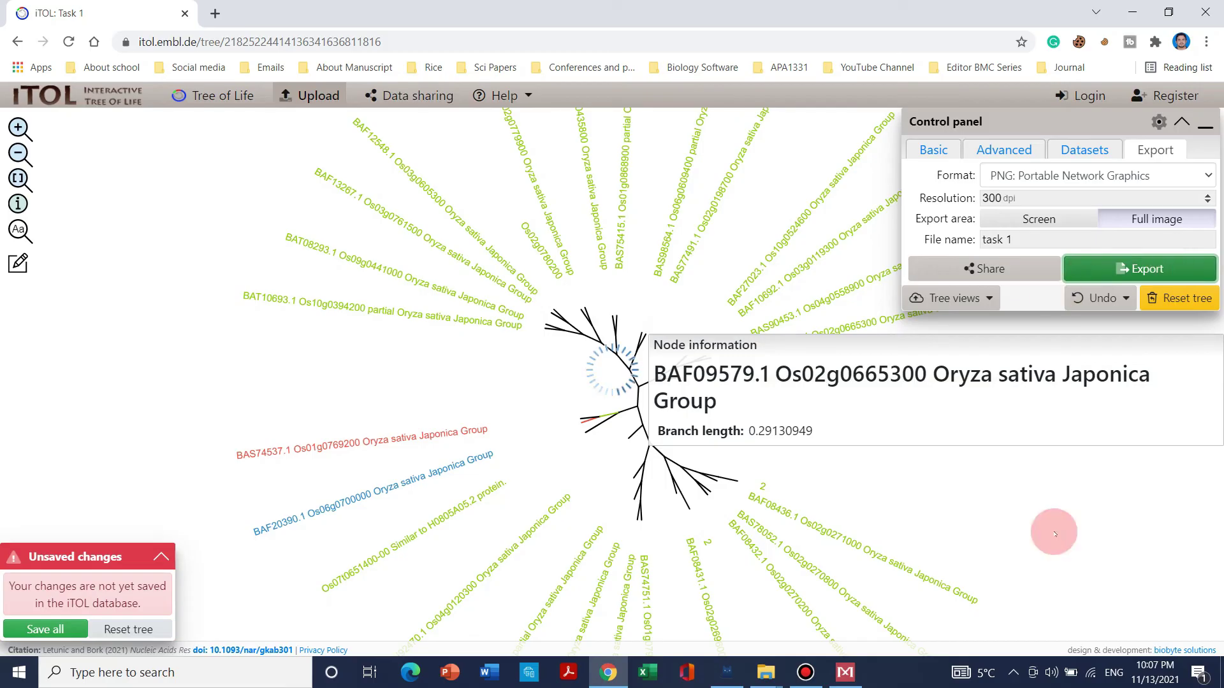
{"action": "left_click", "coordinate": [1134, 270]}
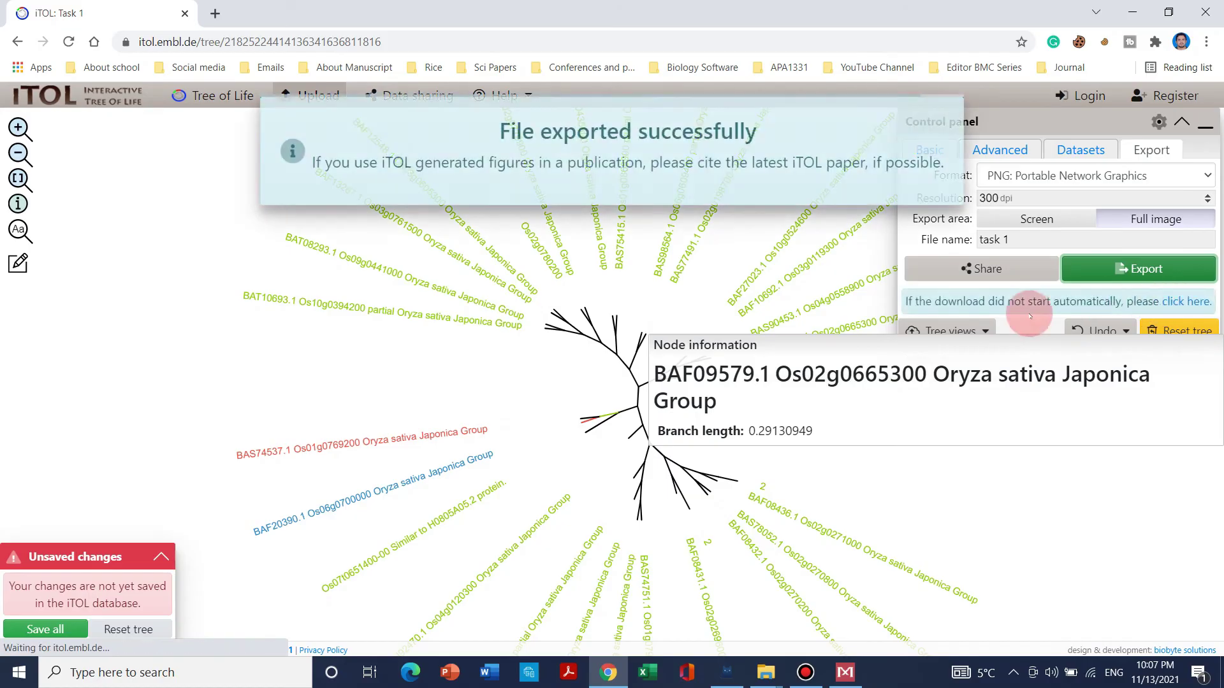
Step: Open the downloaded task 1.png and examine the exported tree's labels and branches up close and as a whole
{"action": "scroll", "coordinate": [566, 361], "scroll_direction": "up", "scroll_amount": 3}
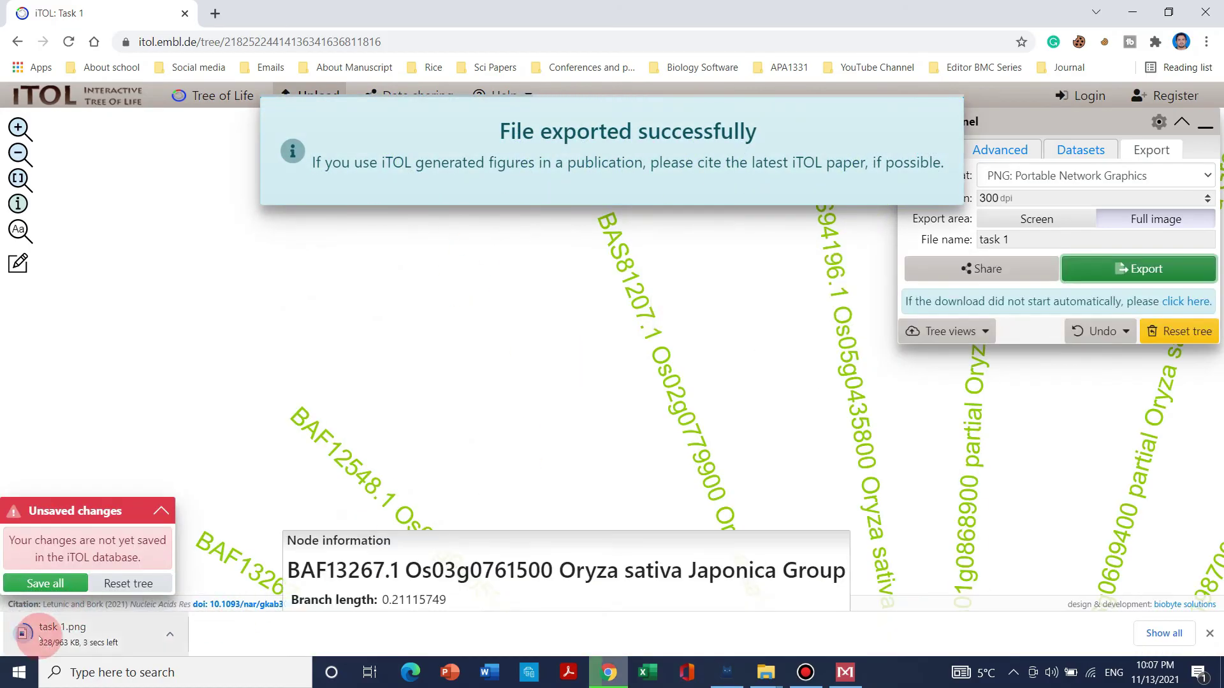
{"action": "left_click", "coordinate": [114, 638]}
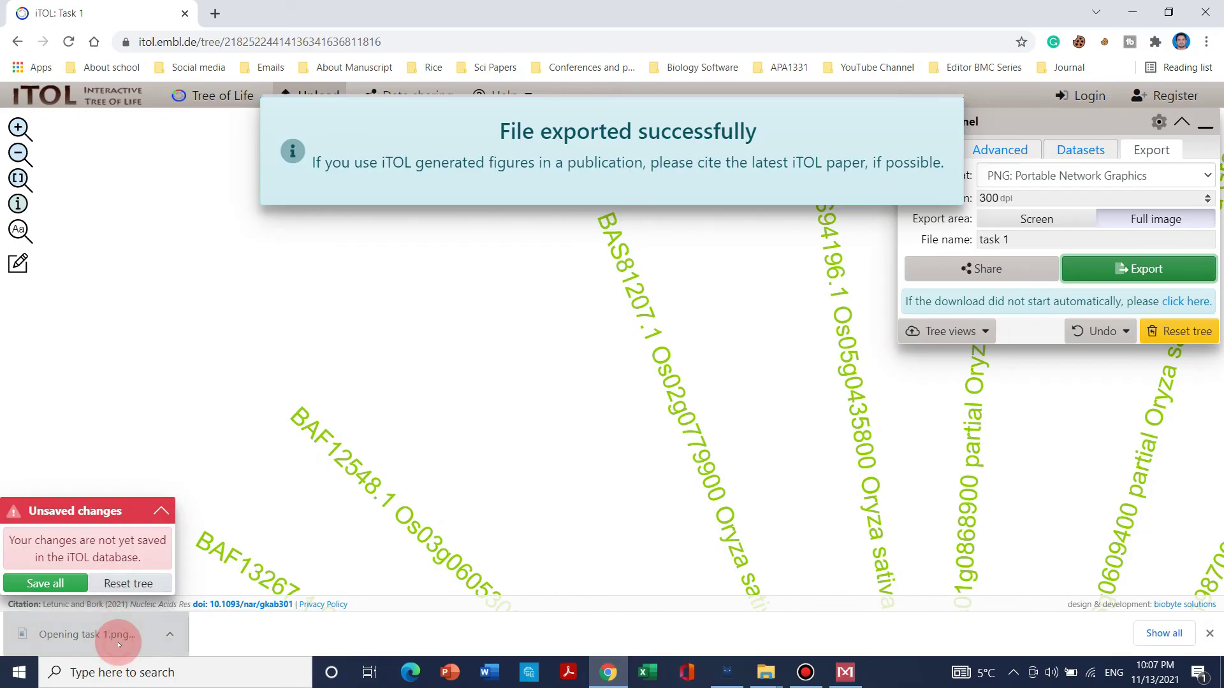
{"action": "scroll", "coordinate": [611, 415], "scroll_direction": "up", "scroll_amount": 2}
{"action": "scroll", "coordinate": [901, 281], "scroll_direction": "up", "scroll_amount": 4}
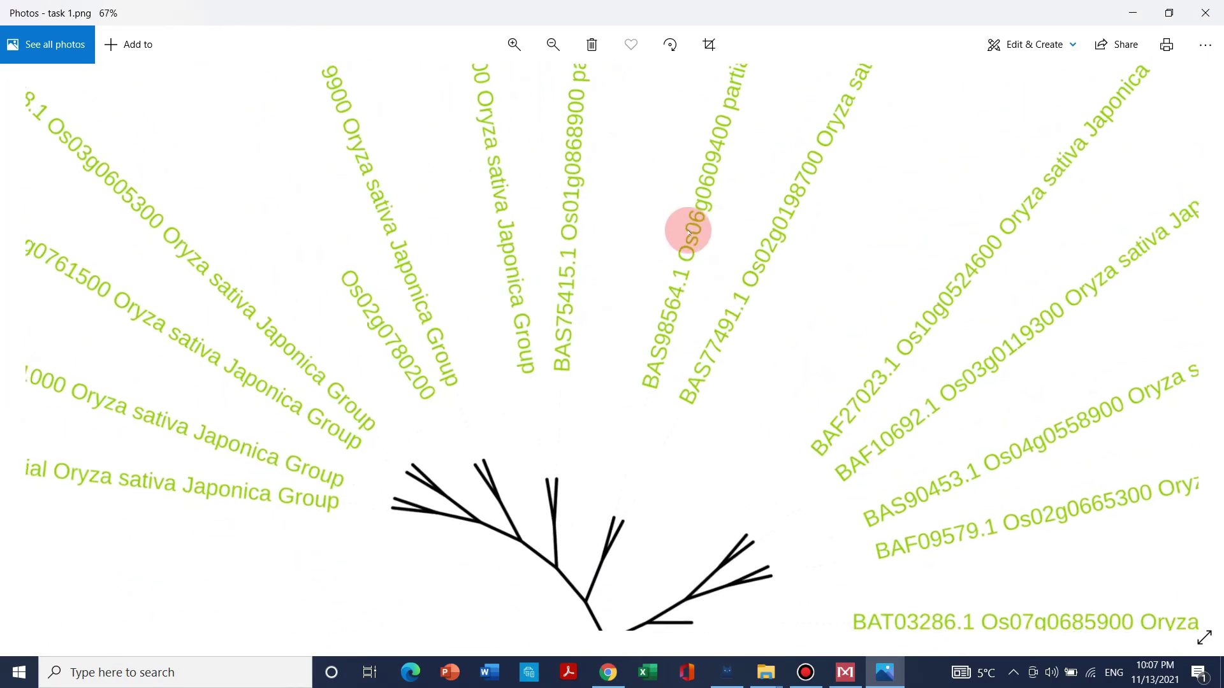
{"action": "scroll", "coordinate": [633, 398], "scroll_direction": "down", "scroll_amount": 5}
{"action": "scroll", "coordinate": [735, 216], "scroll_direction": "down", "scroll_amount": 4}
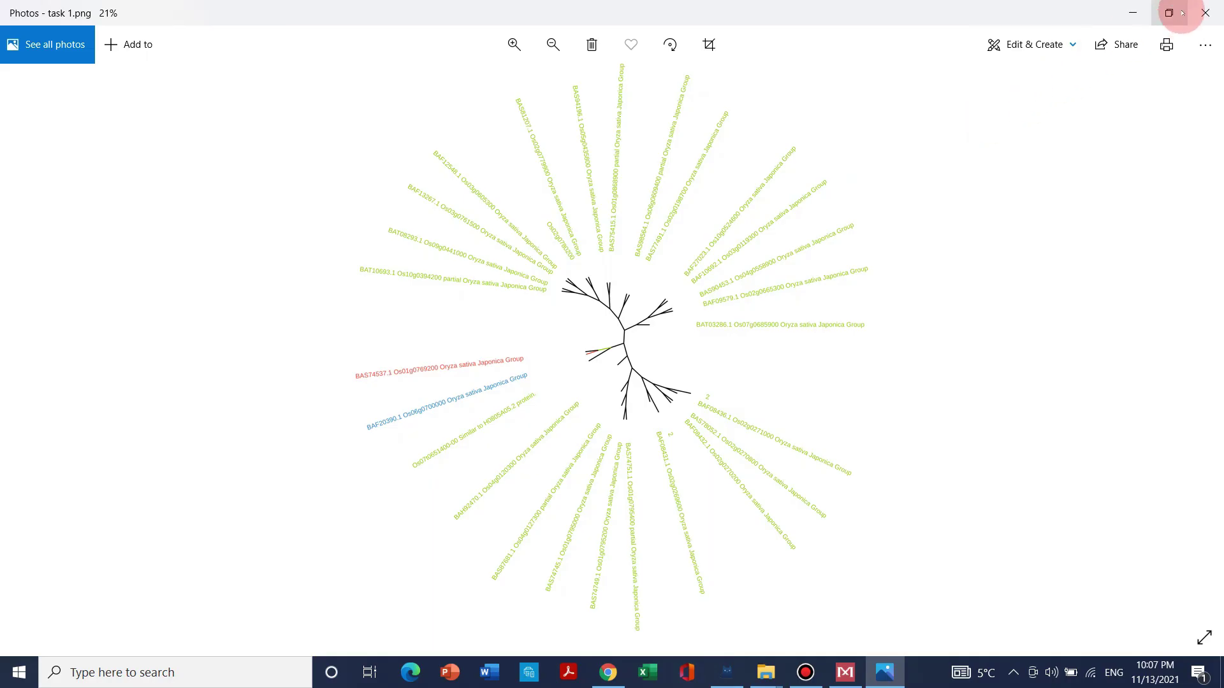
Step: Minimize the image viewer and return to the basic display settings of the unrooted tree in iTOL
{"action": "left_click", "coordinate": [1143, 3]}
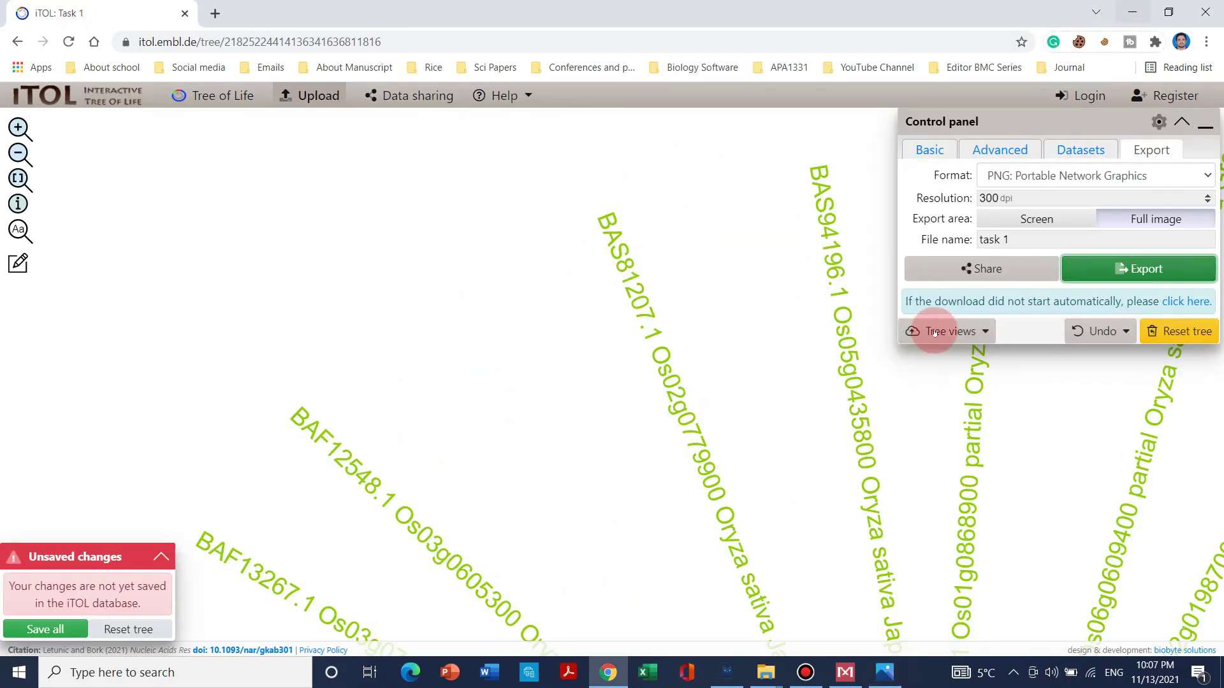
{"action": "left_click", "coordinate": [929, 151]}
{"action": "scroll", "coordinate": [790, 331], "scroll_direction": "down", "scroll_amount": 3}
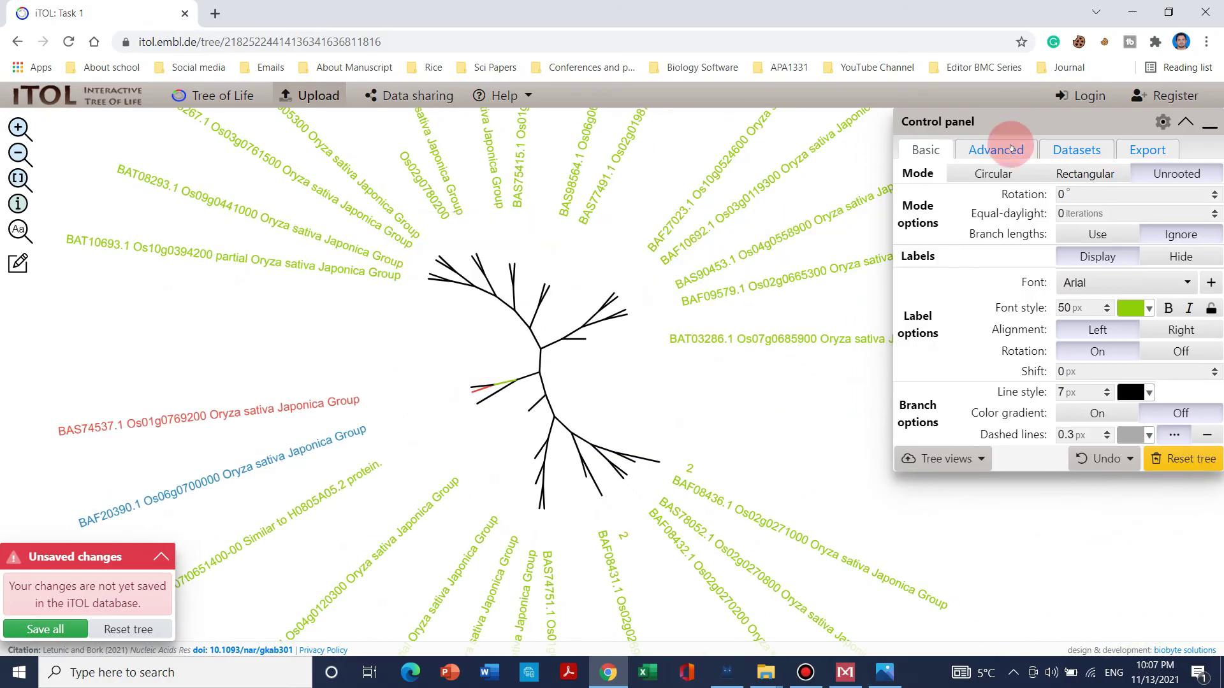
Step: Switch the tree's display mode from unrooted to rectangular and bring the whole tree into view
{"action": "left_click", "coordinate": [1087, 171]}
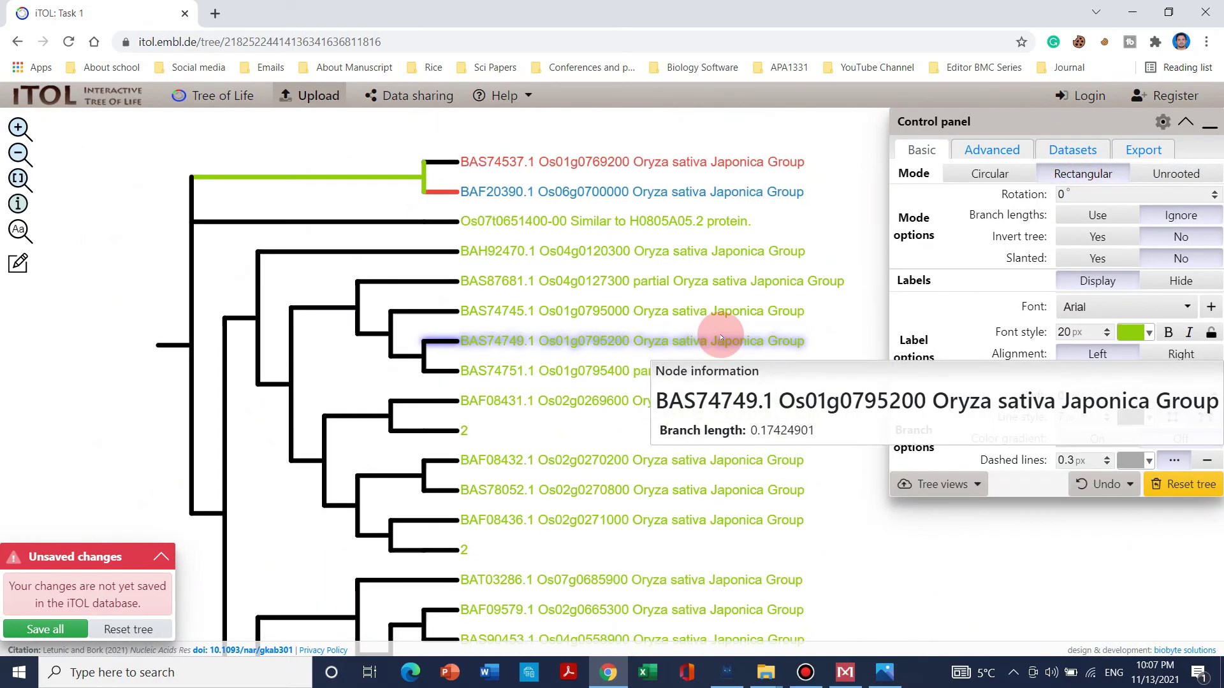
{"action": "left_click", "coordinate": [310, 406]}
{"action": "left_click_drag", "start_coordinate": [309, 405], "coordinate": [301, 273]}
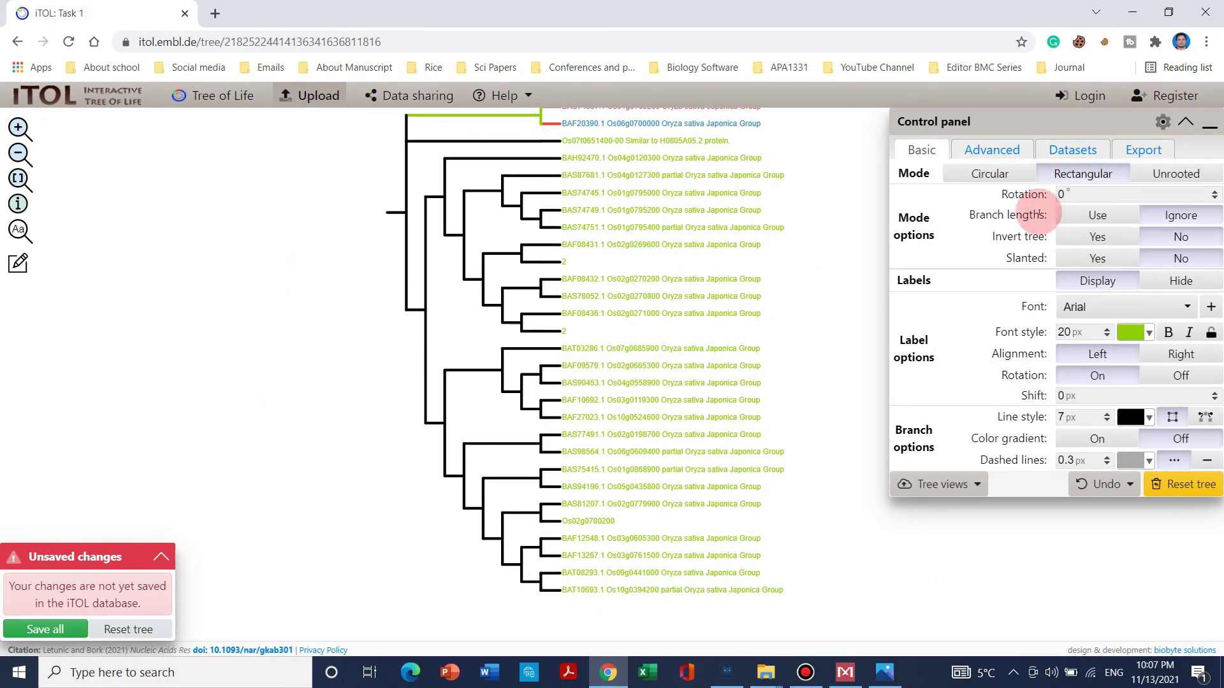
Step: Name the export file task 2 and export the rectangular tree as a full-image PNG at 300 dpi
{"action": "left_click", "coordinate": [1161, 149]}
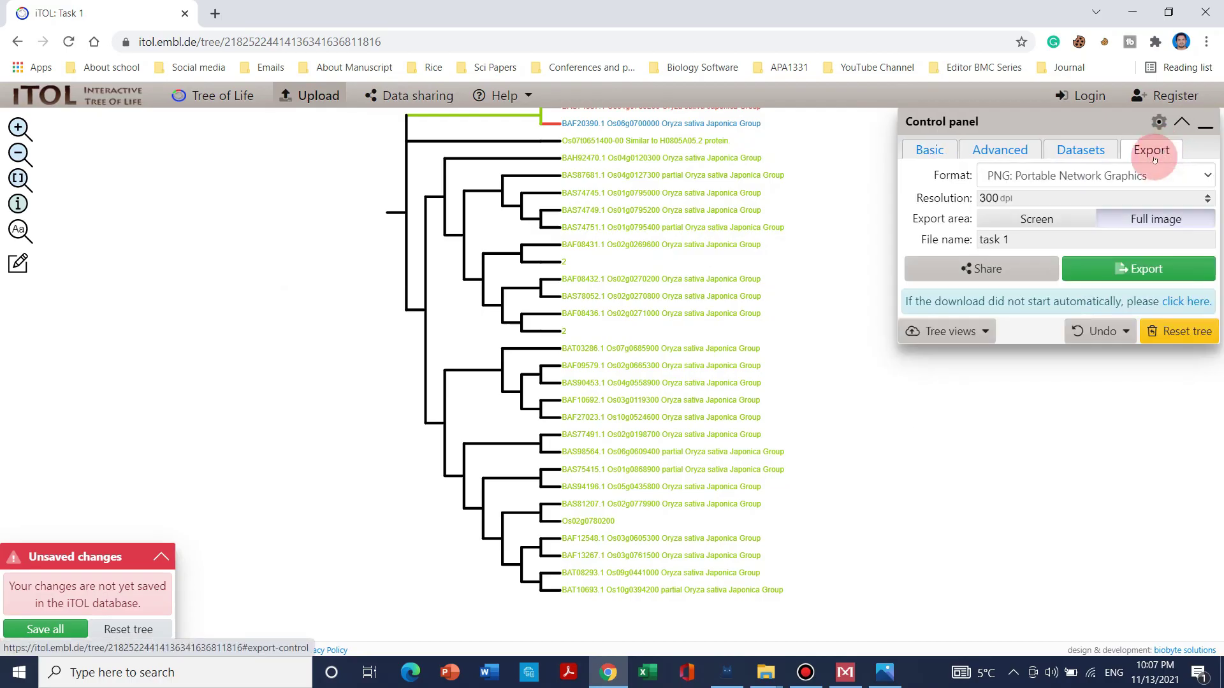
{"action": "left_click", "coordinate": [1014, 198]}
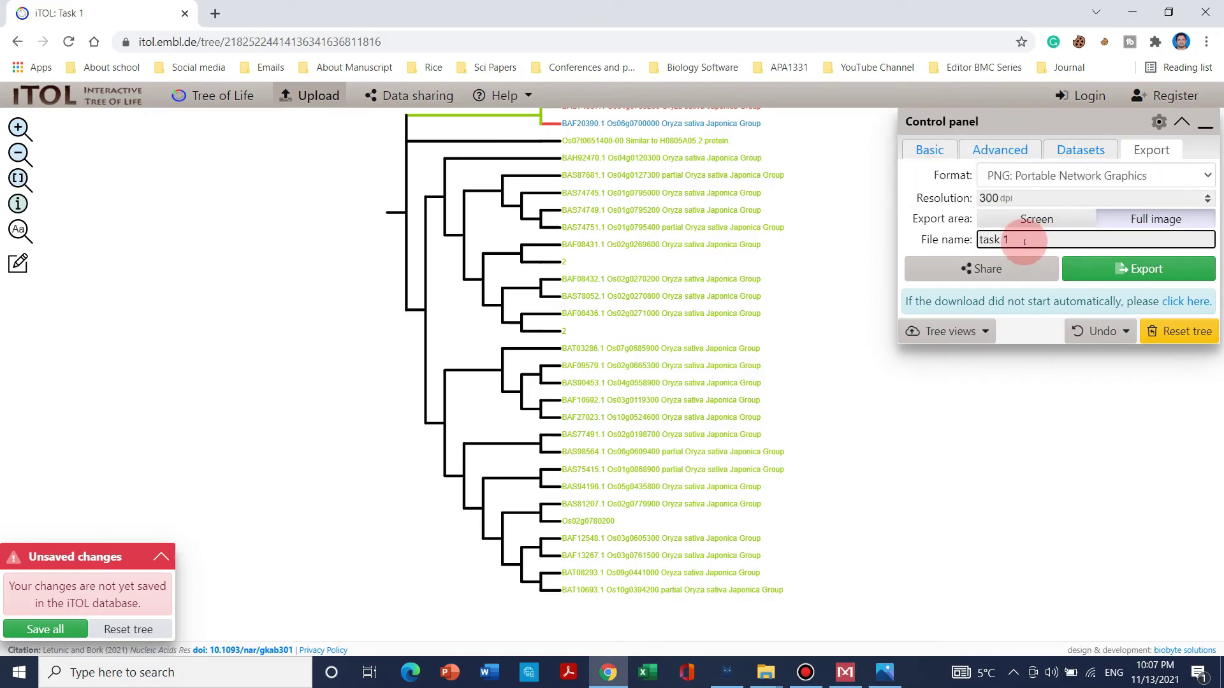
{"action": "key", "text": "BackSpace"}
{"action": "key", "text": "BackSpace"}
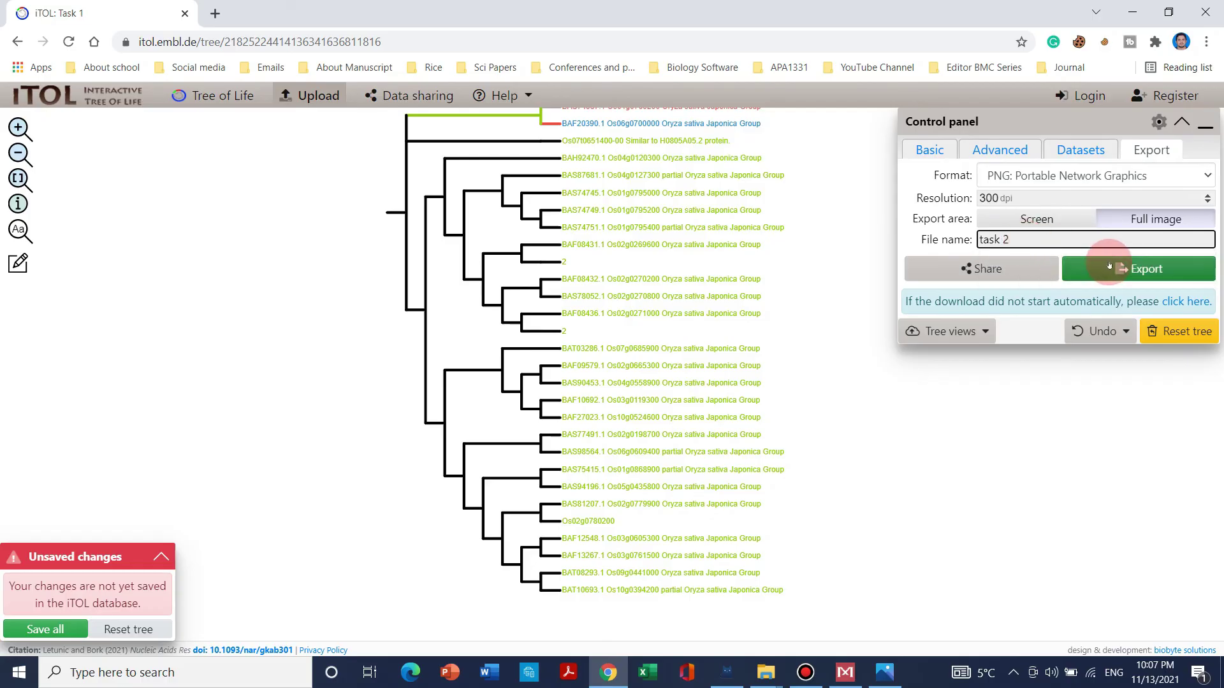
{"action": "left_click", "coordinate": [1112, 270]}
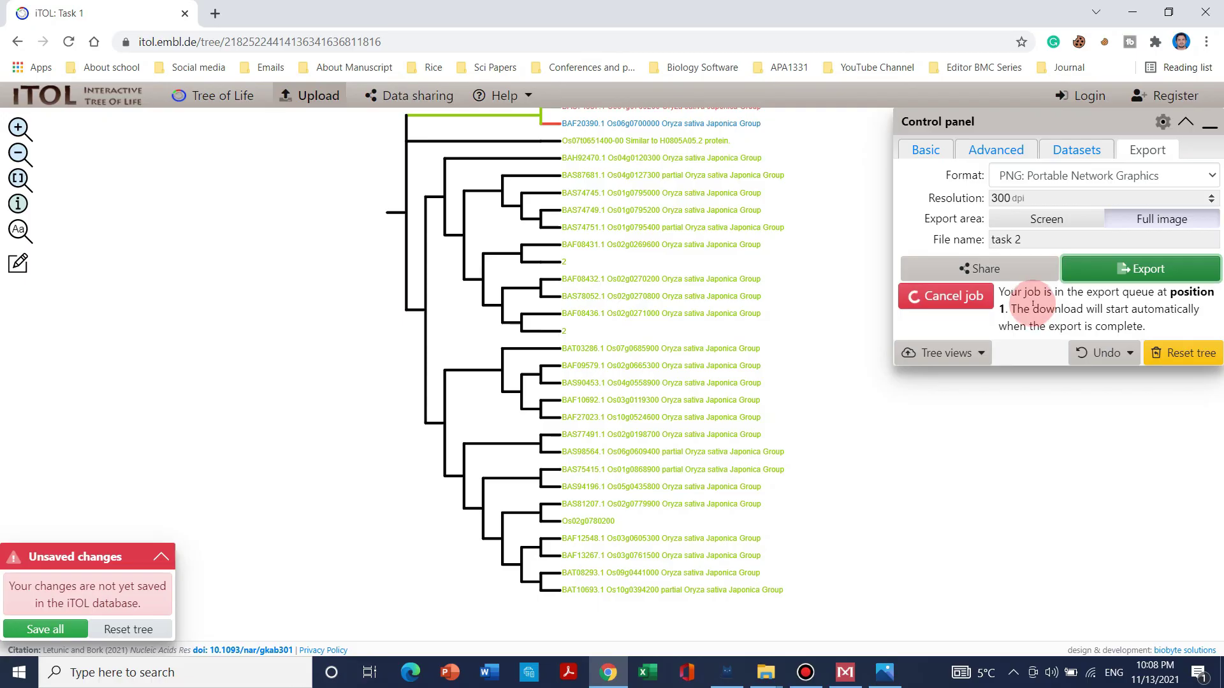
{"action": "mouse_move", "coordinate": [484, 342]}
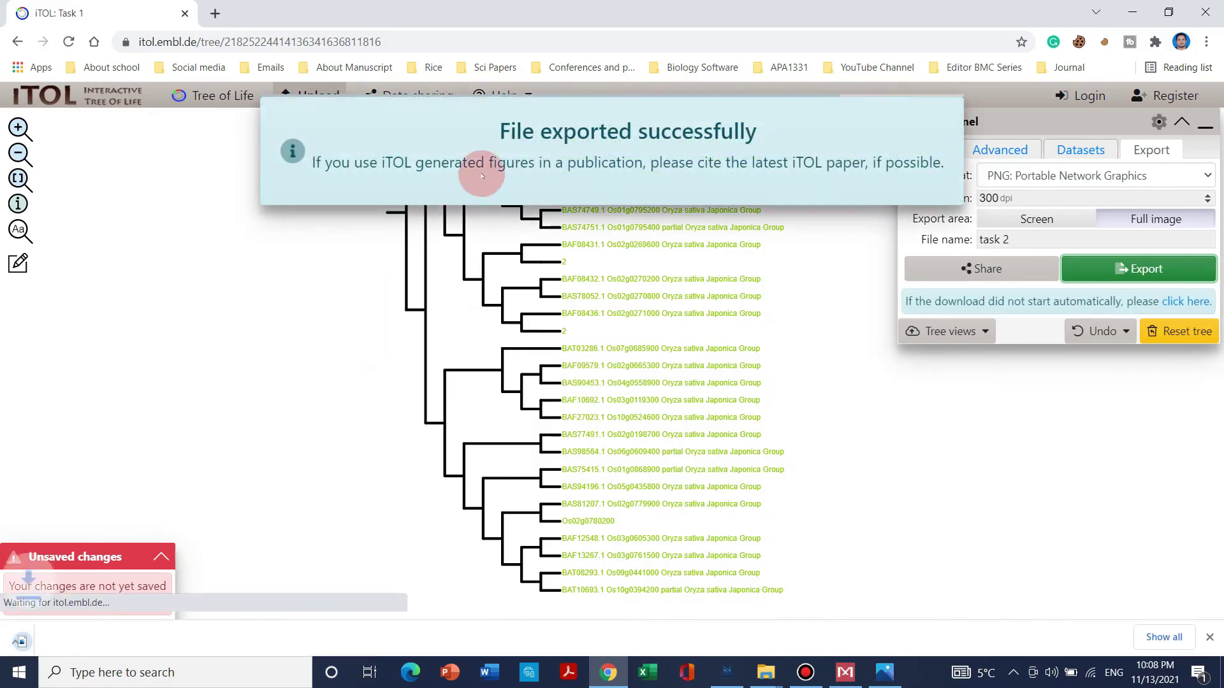
{"action": "scroll", "coordinate": [466, 124], "scroll_direction": "up", "scroll_amount": 3}
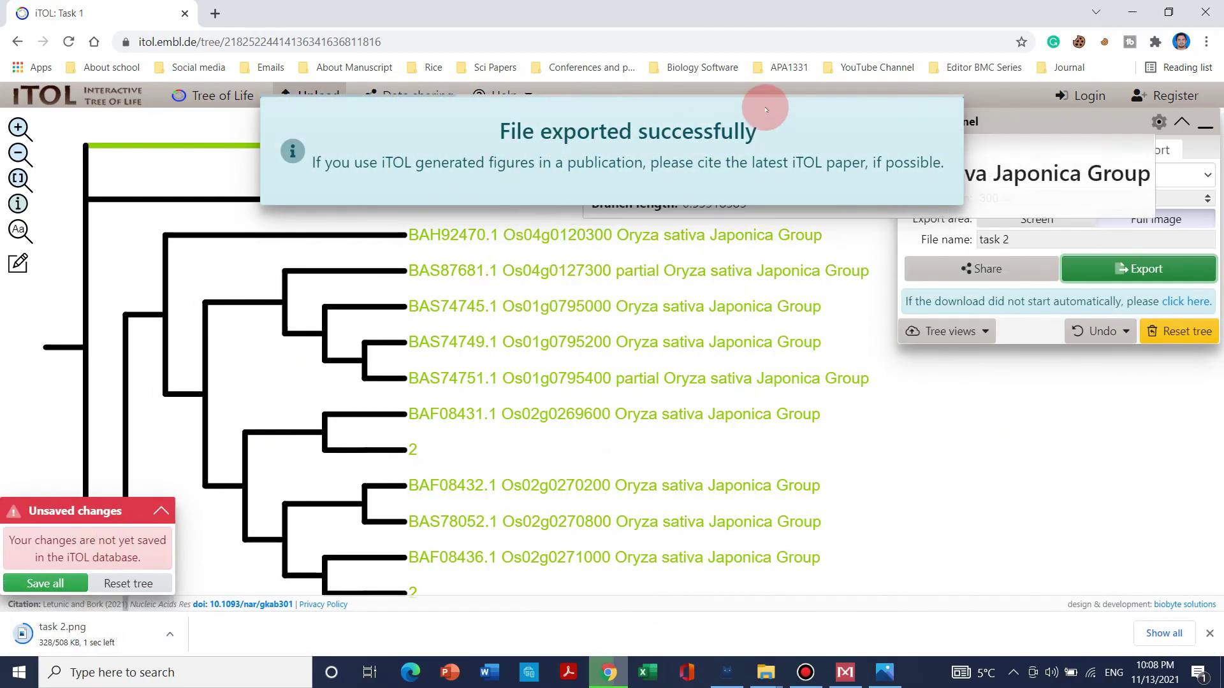
Step: Open the downloaded task 2.png and examine the rectangular tree's labels and branches up close and as a whole
{"action": "left_click", "coordinate": [92, 638]}
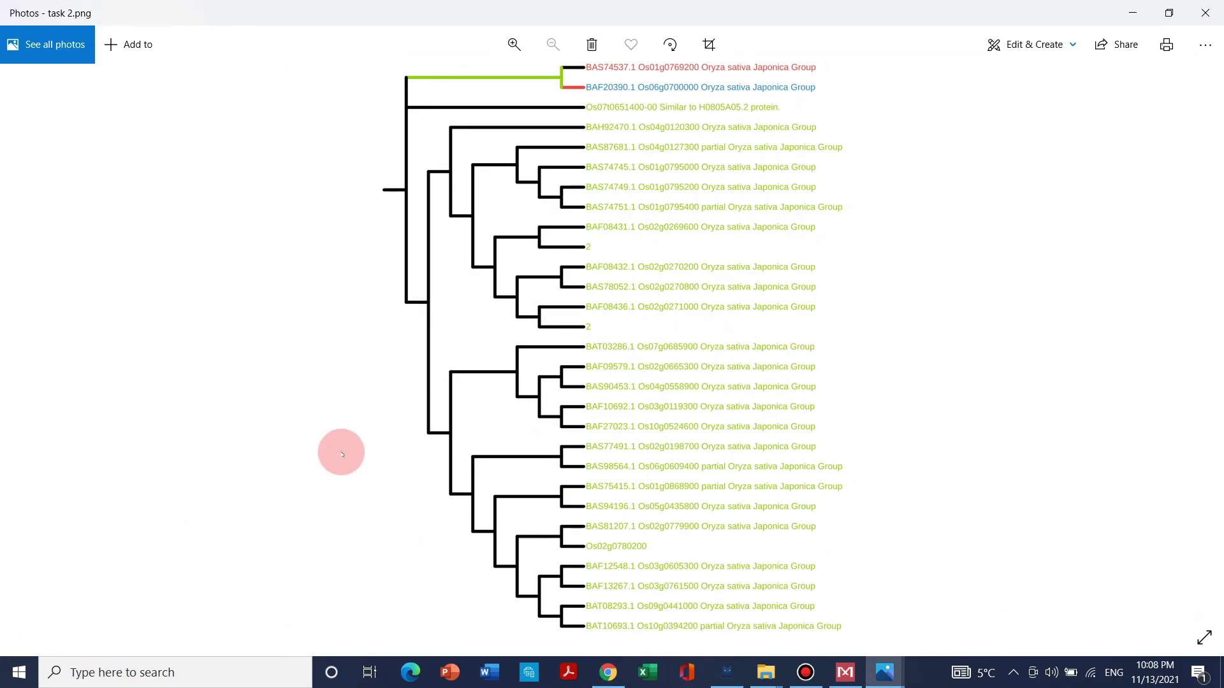
{"action": "scroll", "coordinate": [489, 418], "scroll_direction": "up", "scroll_amount": 3}
{"action": "scroll", "coordinate": [1013, 191], "scroll_direction": "down", "scroll_amount": 5}
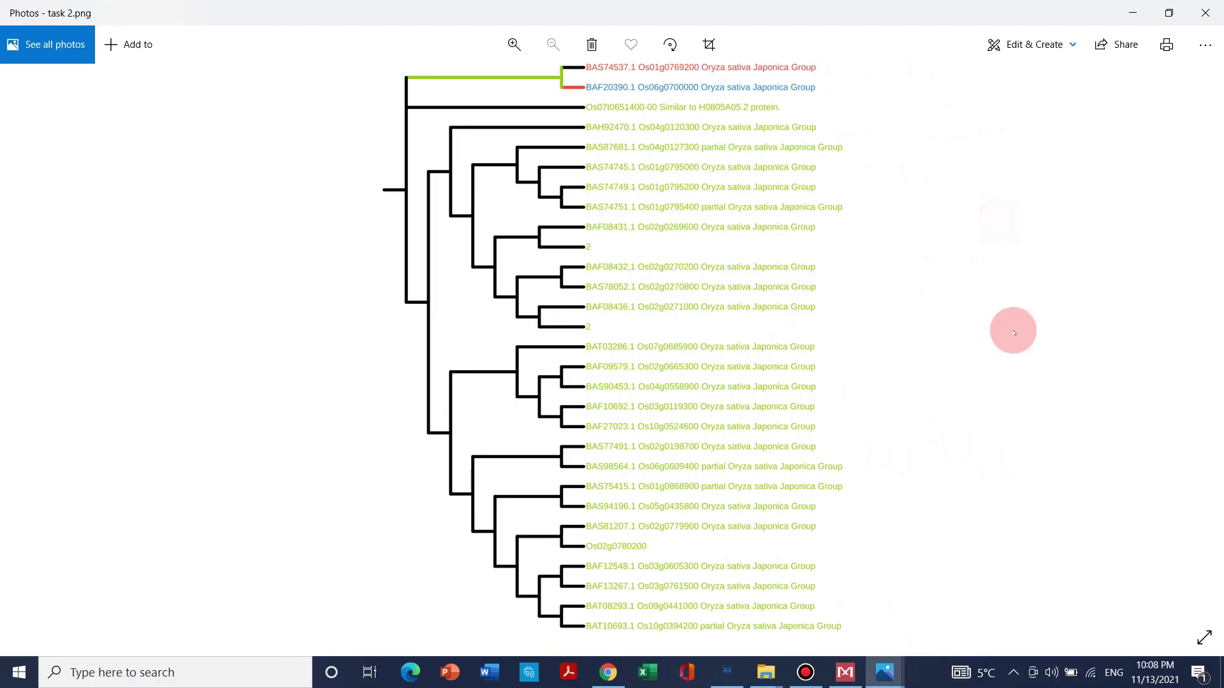
{"action": "scroll", "coordinate": [985, 309], "scroll_direction": "up", "scroll_amount": 2}
{"action": "scroll", "coordinate": [986, 311], "scroll_direction": "down", "scroll_amount": 2}
{"action": "scroll", "coordinate": [984, 310], "scroll_direction": "up", "scroll_amount": 3}
{"action": "scroll", "coordinate": [985, 310], "scroll_direction": "down", "scroll_amount": 3}
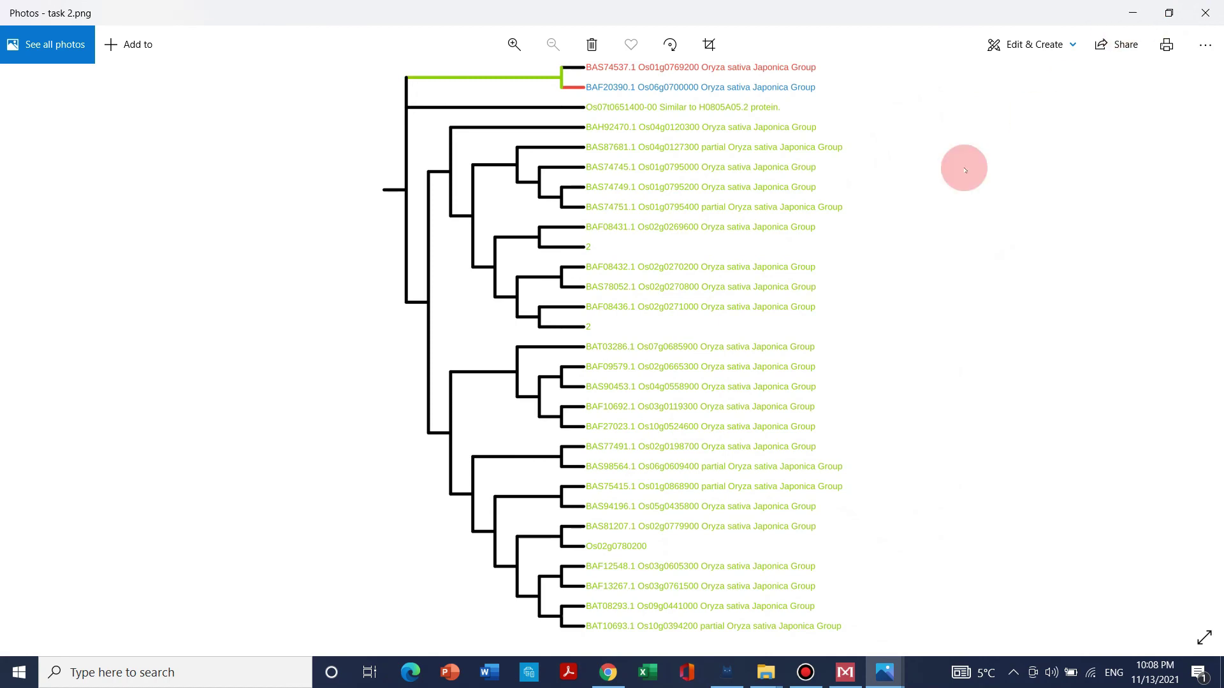
Step: Minimize the image viewer and return to the basic display settings of the rectangular tree in iTOL
{"action": "left_click", "coordinate": [1132, 13]}
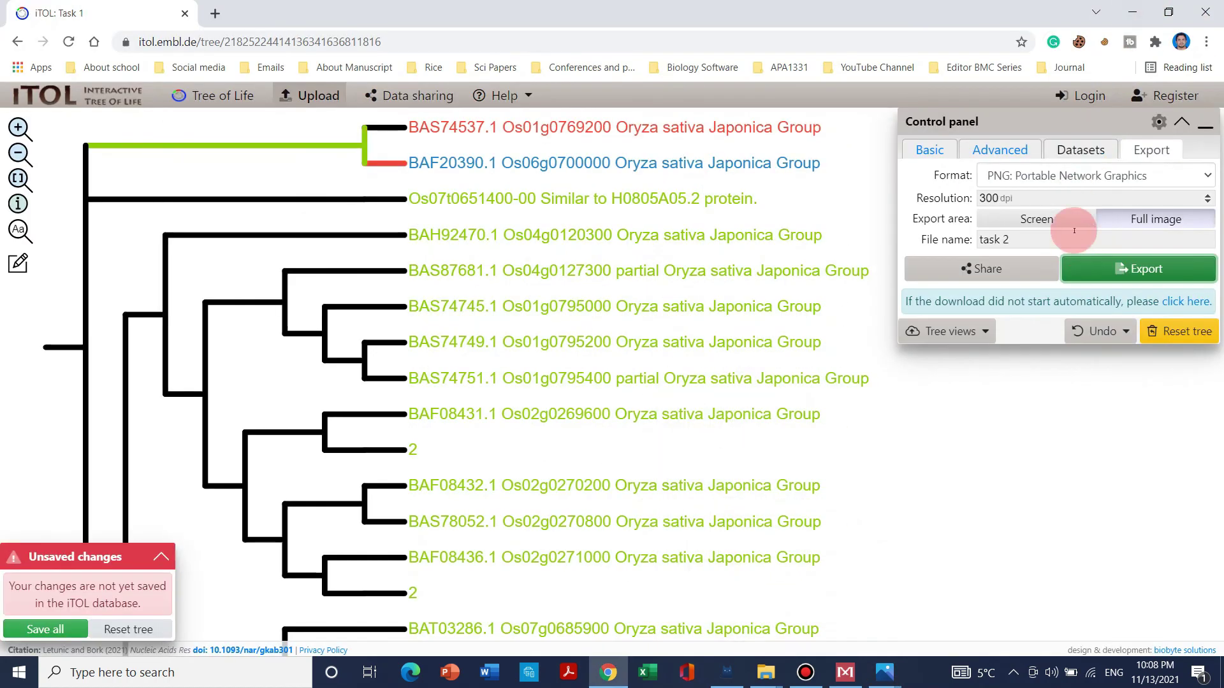
{"action": "left_click", "coordinate": [946, 155]}
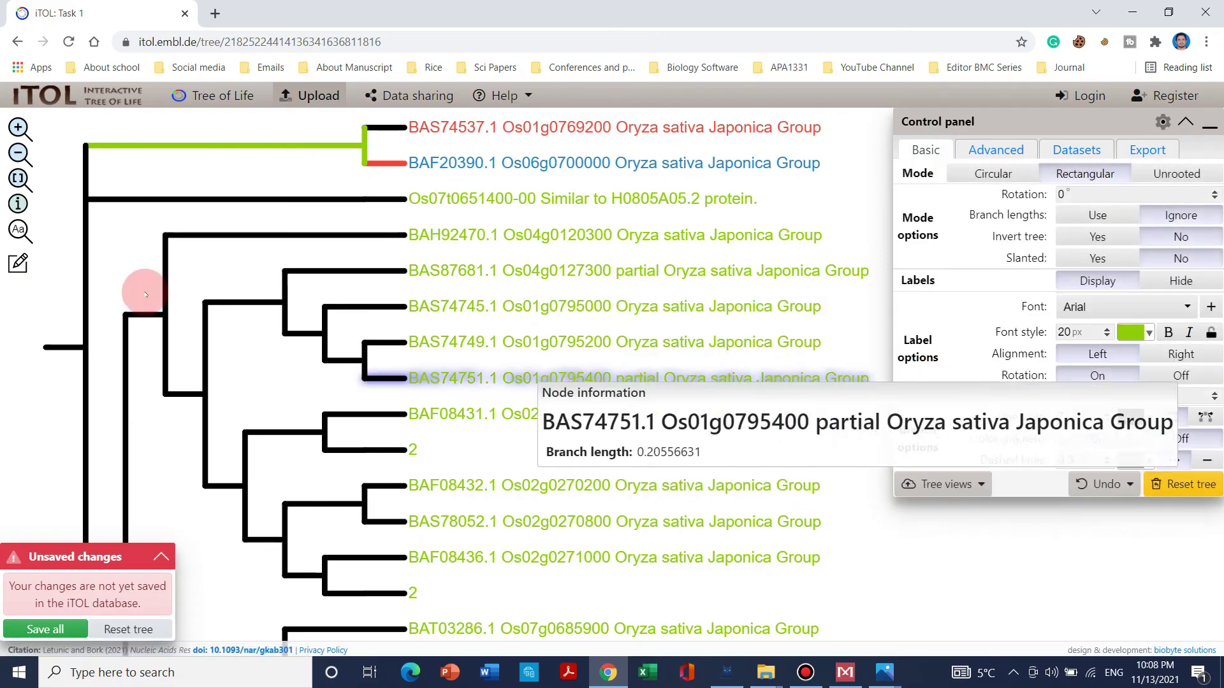
{"action": "scroll", "coordinate": [525, 304], "scroll_direction": "down", "scroll_amount": 2}
{"action": "left_click_drag", "start_coordinate": [159, 364], "coordinate": [186, 227]}
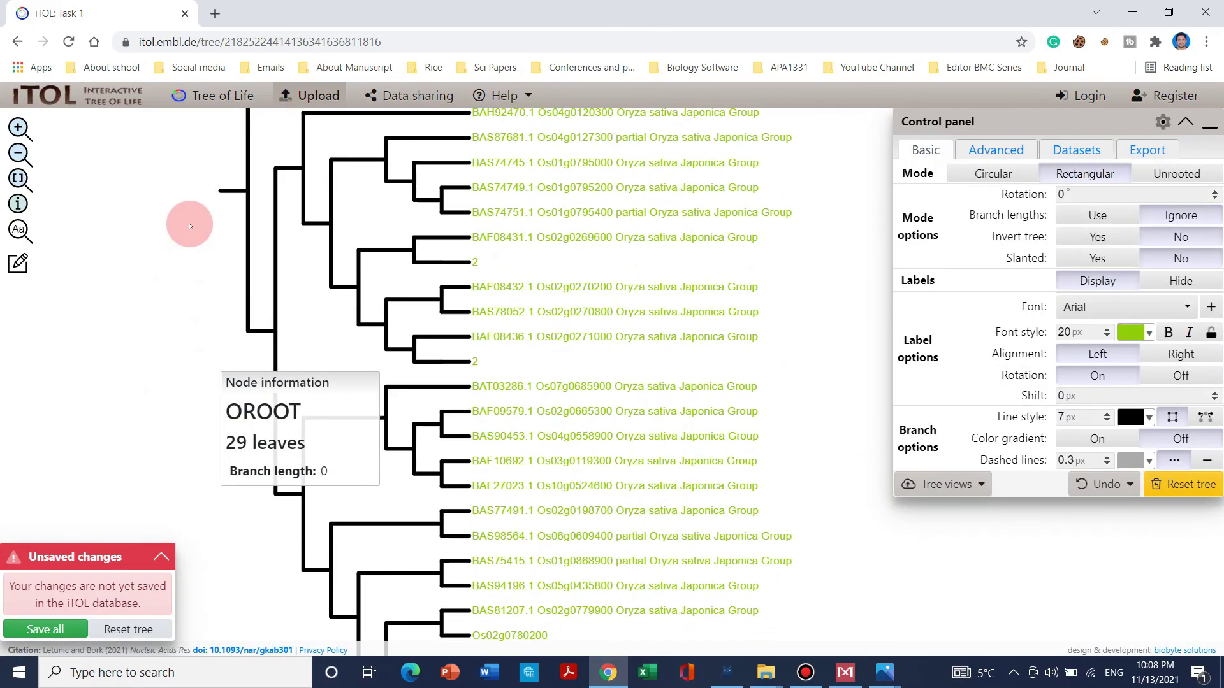
Step: Try the unrooted and rectangular modes once more, and set the tree's display mode to circular
{"action": "left_click", "coordinate": [1155, 174]}
{"action": "left_click", "coordinate": [1113, 176]}
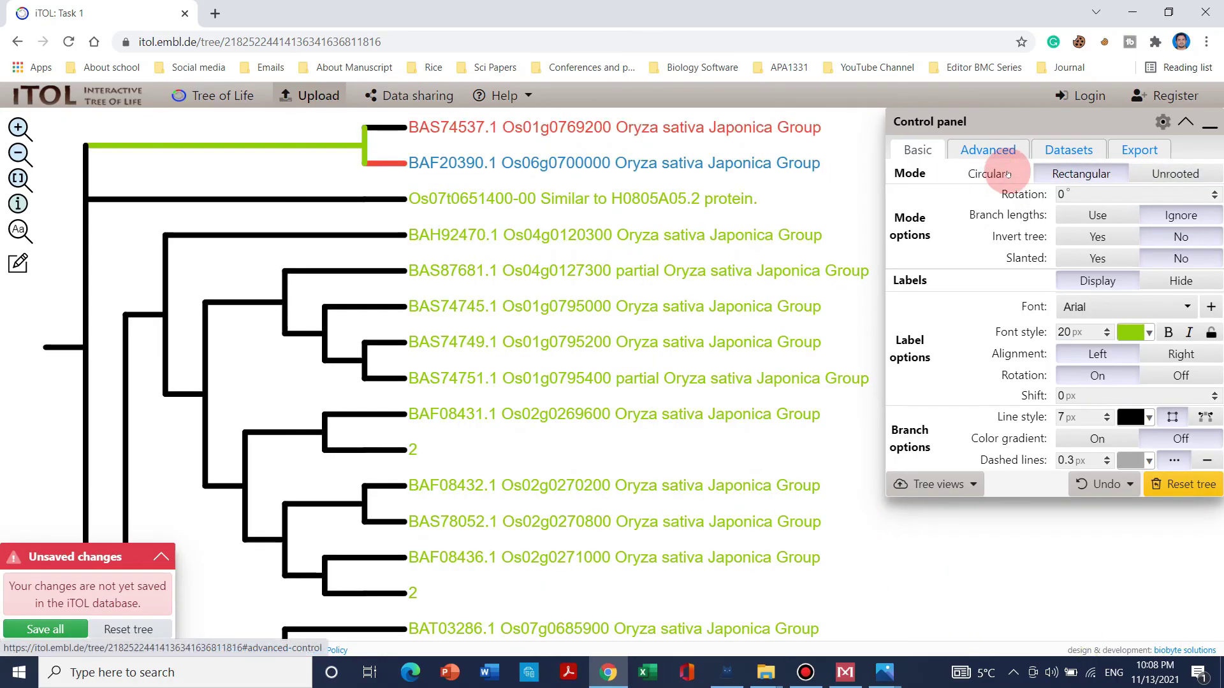
{"action": "left_click", "coordinate": [986, 173]}
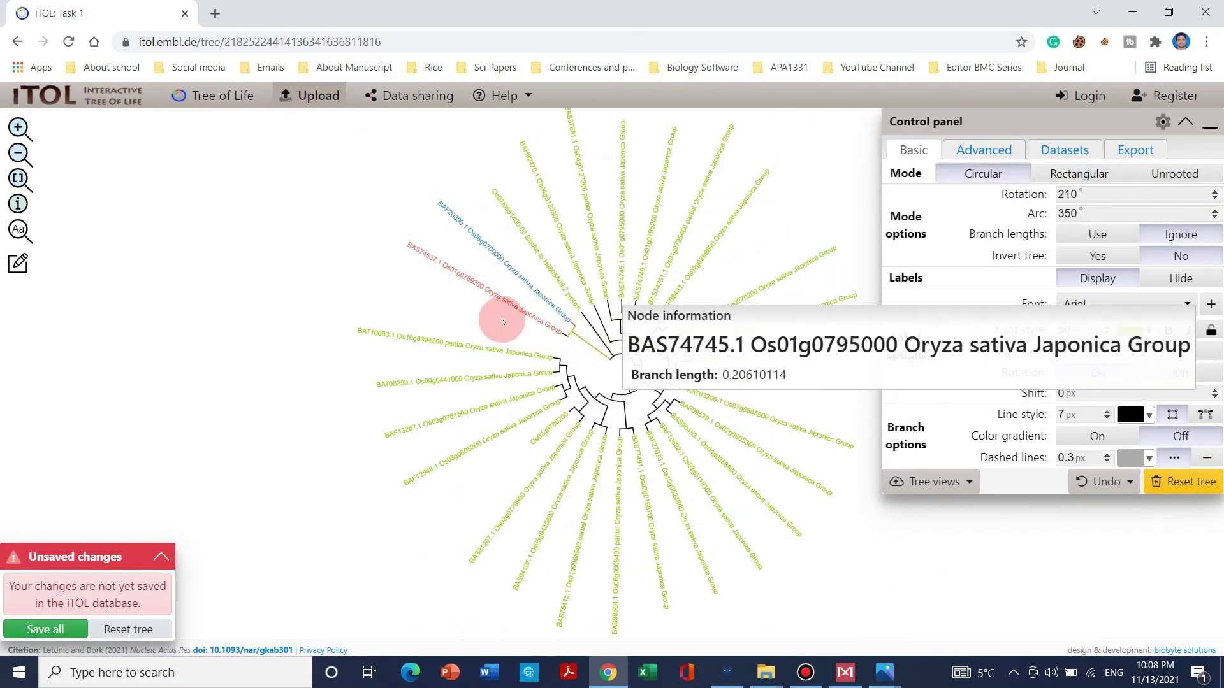